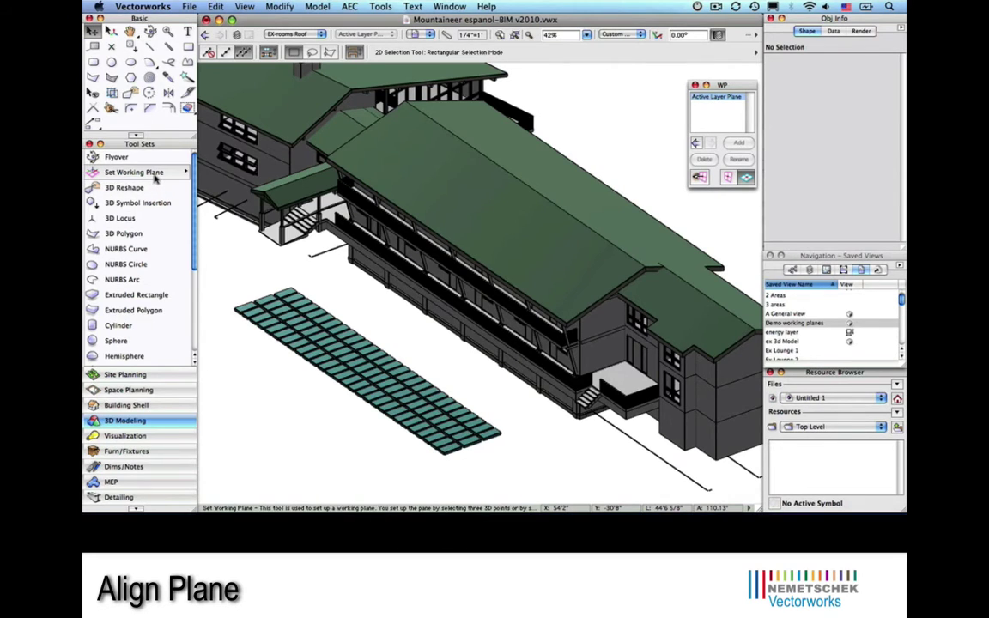
Step: Set the working plane on the long front roof slope, with its origin at the lower eave corner near the gable end
left_click(154, 175)
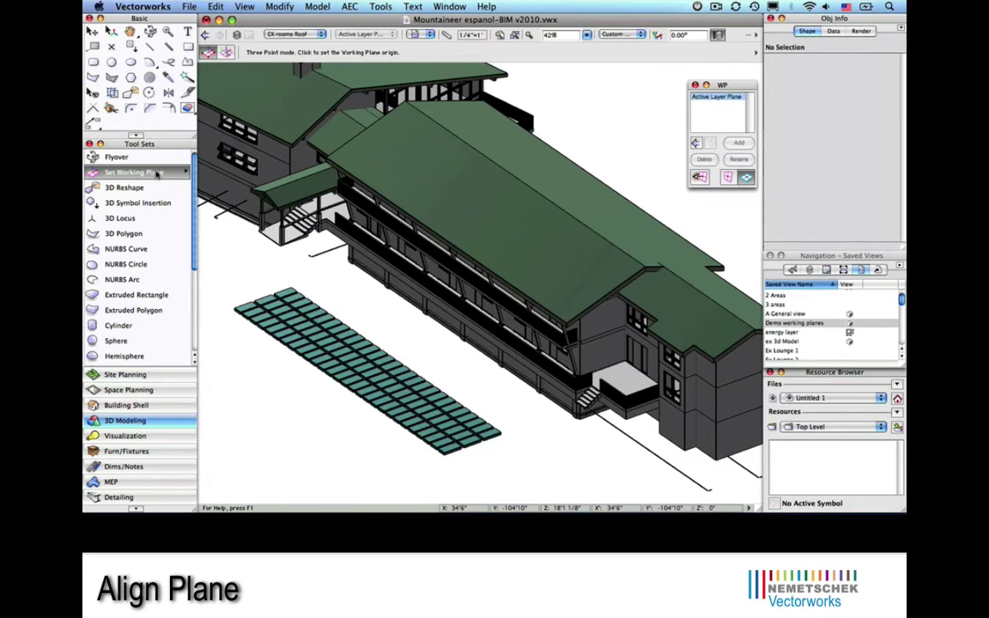
left_click(226, 53)
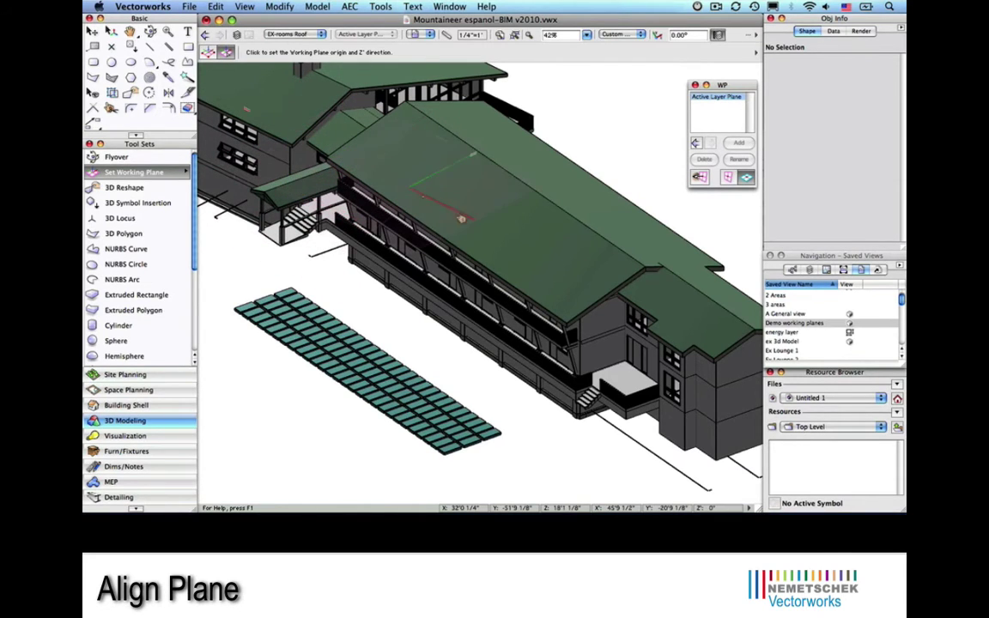
left_click(566, 308)
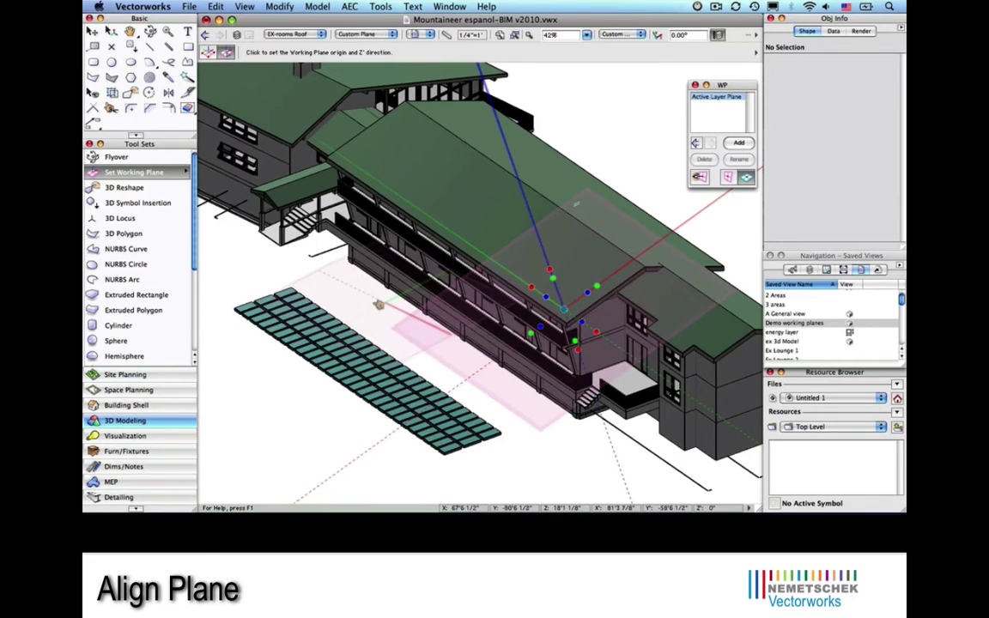
Step: Align the solar panel group with the roof's working plane, picking the array's corners as origin and axis points
key("x")
left_click(309, 297)
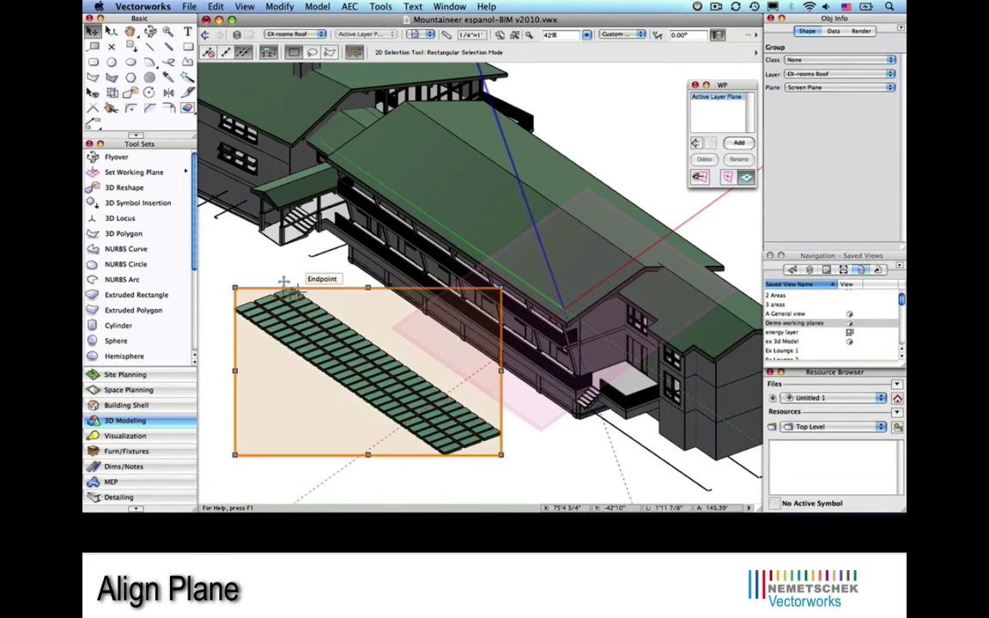
left_click(167, 175)
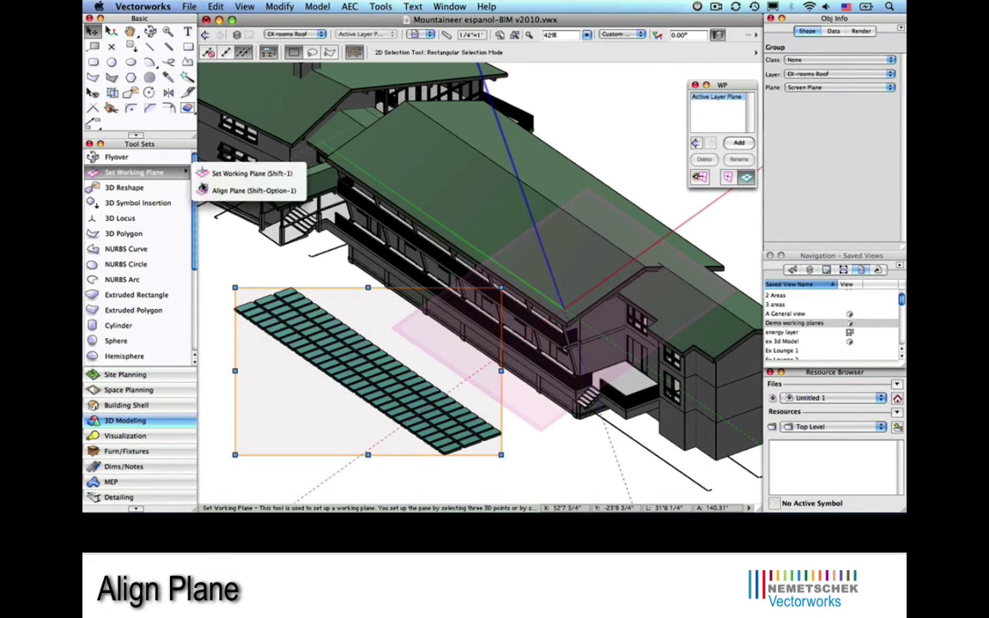
left_click(234, 193)
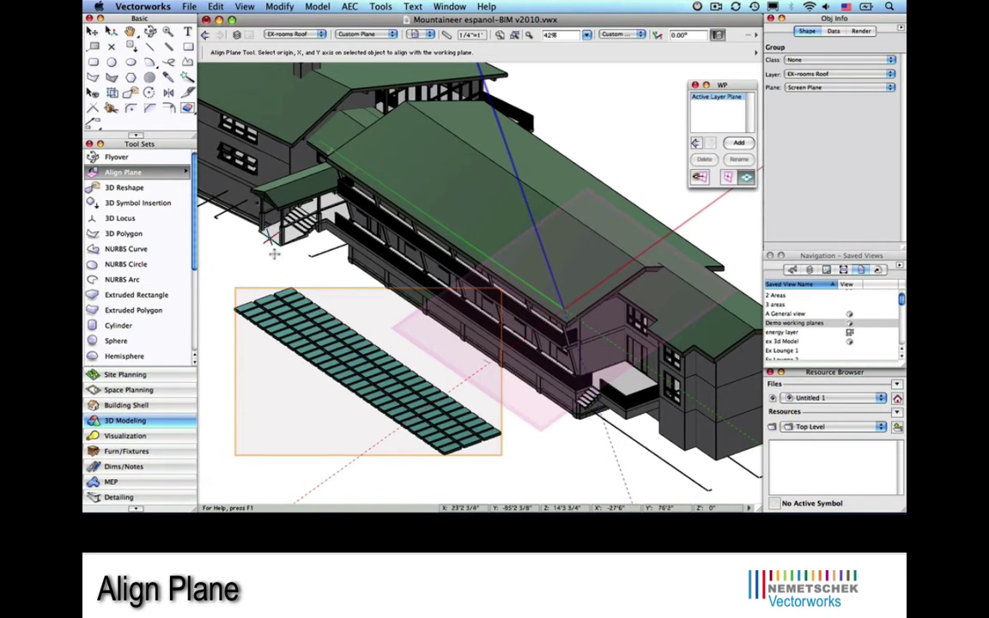
left_click(503, 429)
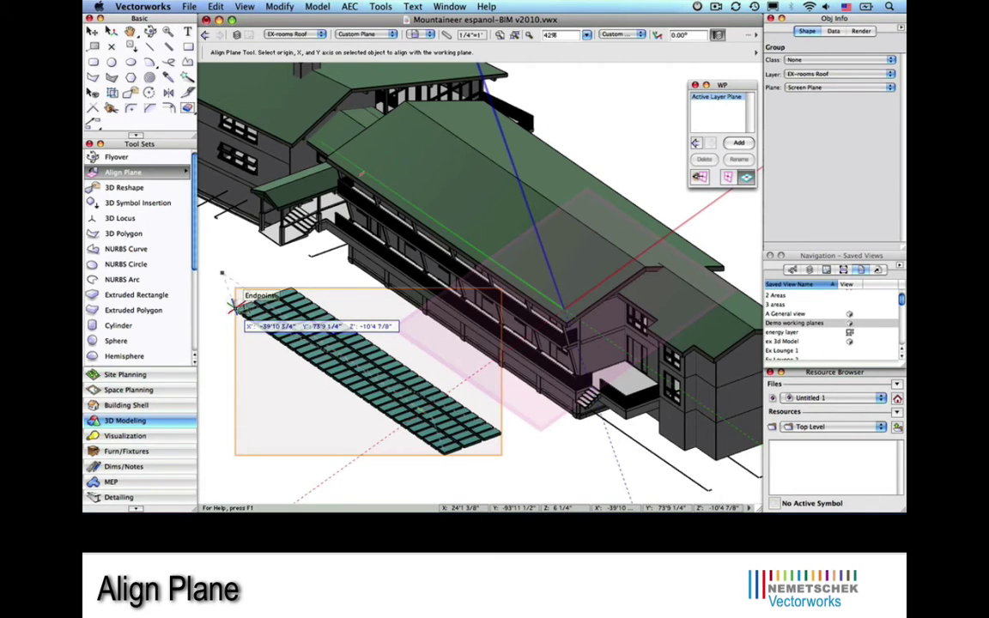
left_click(233, 305)
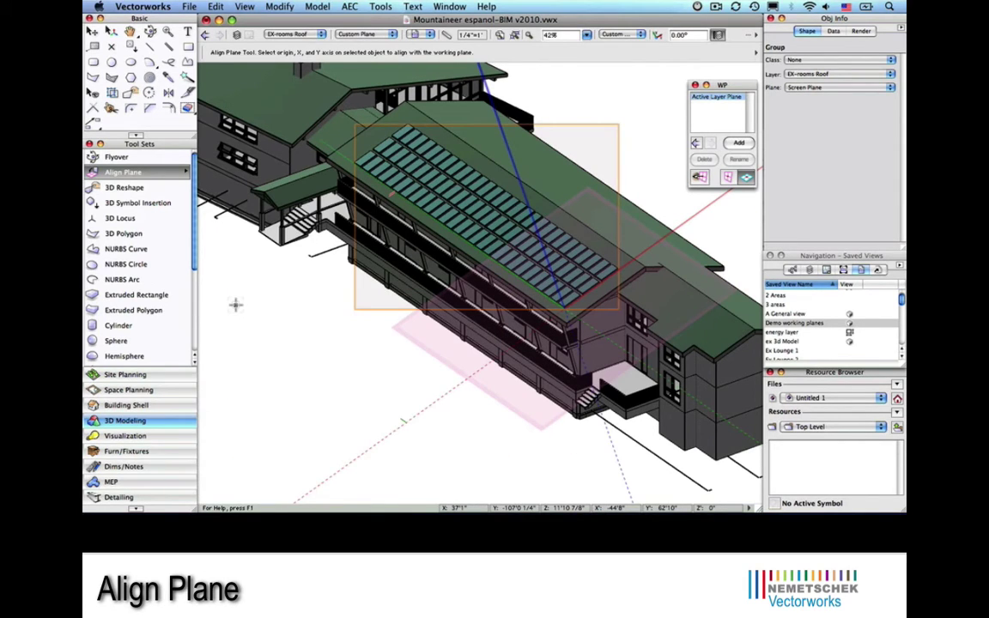
key("c")
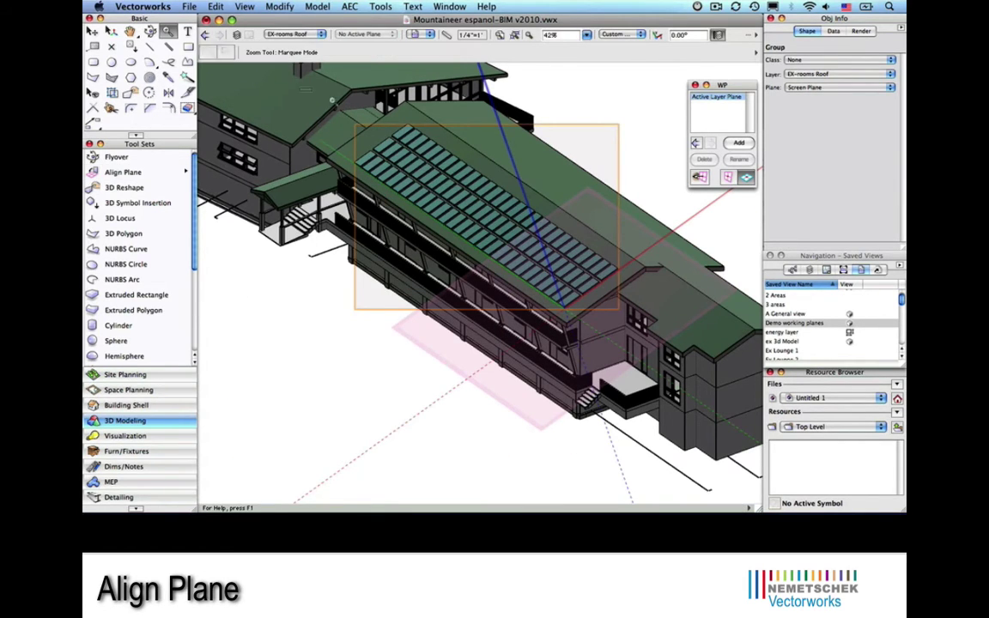
left_click_drag(300, 88, 650, 334)
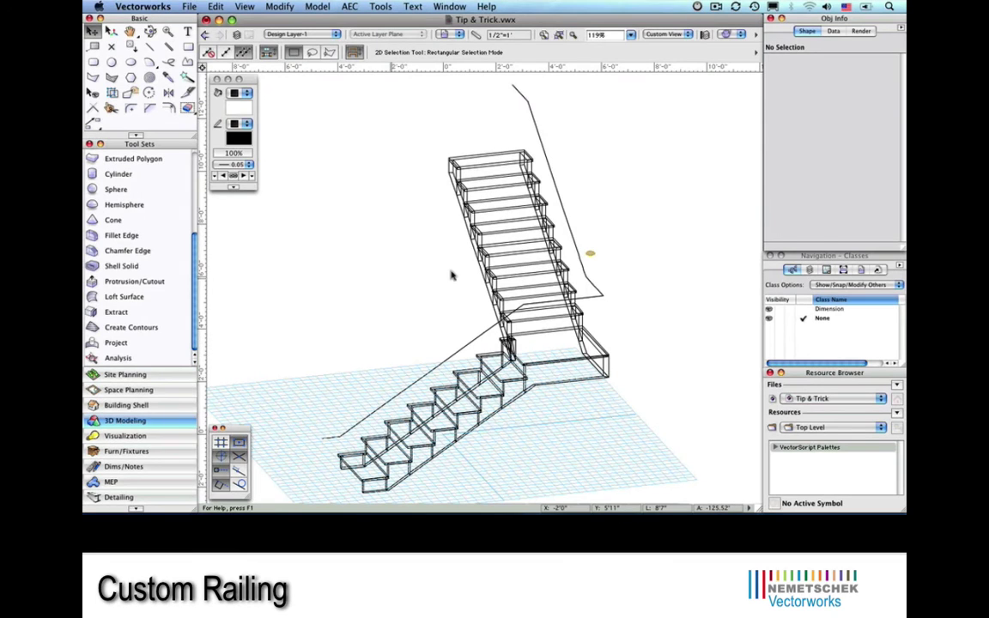
Step: Extract curves from all segments of the handrail path line in Extract Curve mode, with Select Tangent Entities and Select All Entities on
left_click(134, 313)
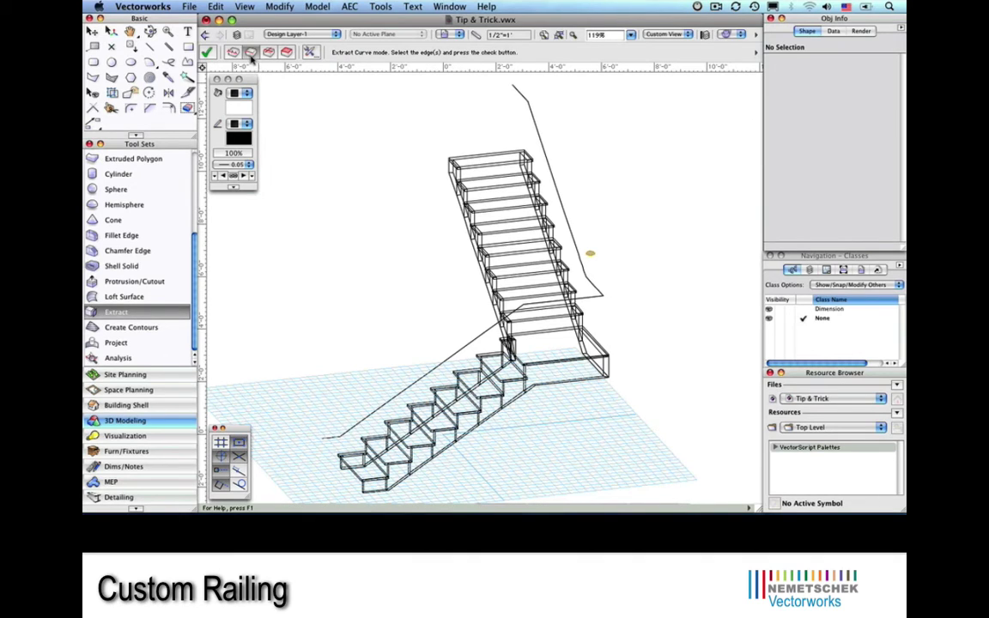
left_click(276, 51)
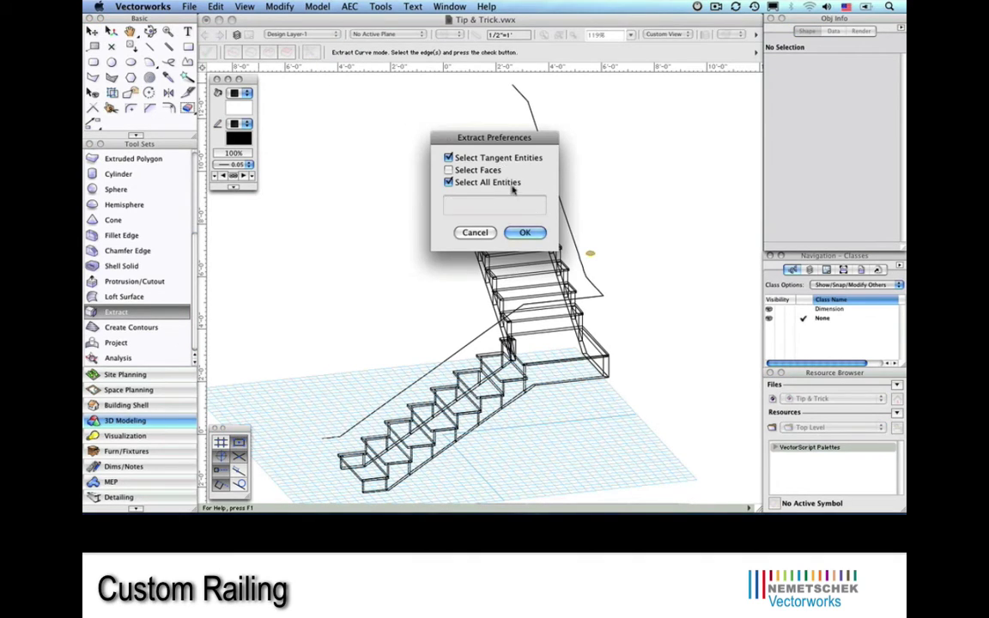
left_click(521, 231)
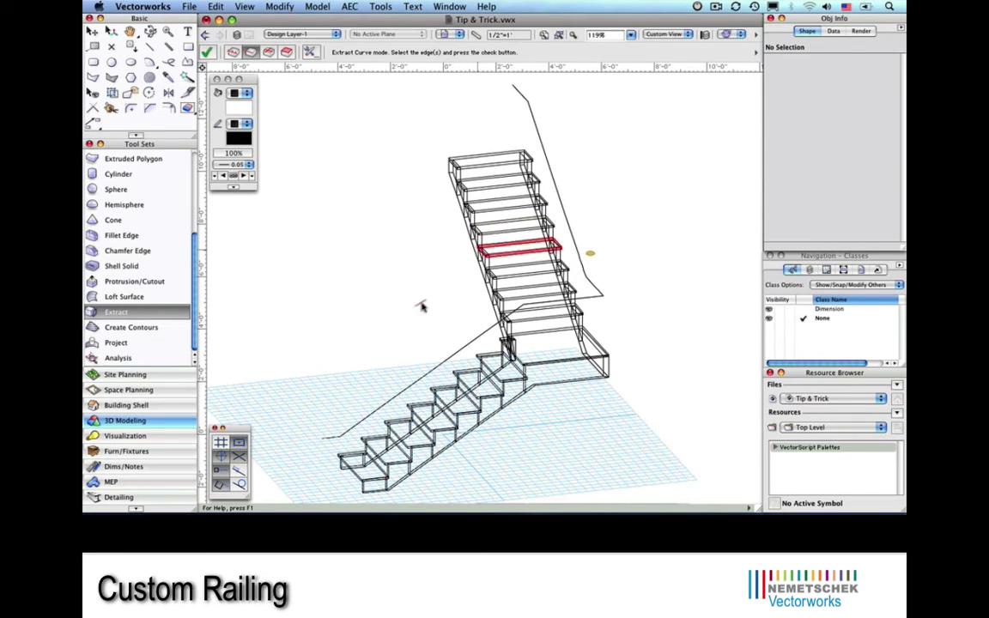
left_click(327, 438)
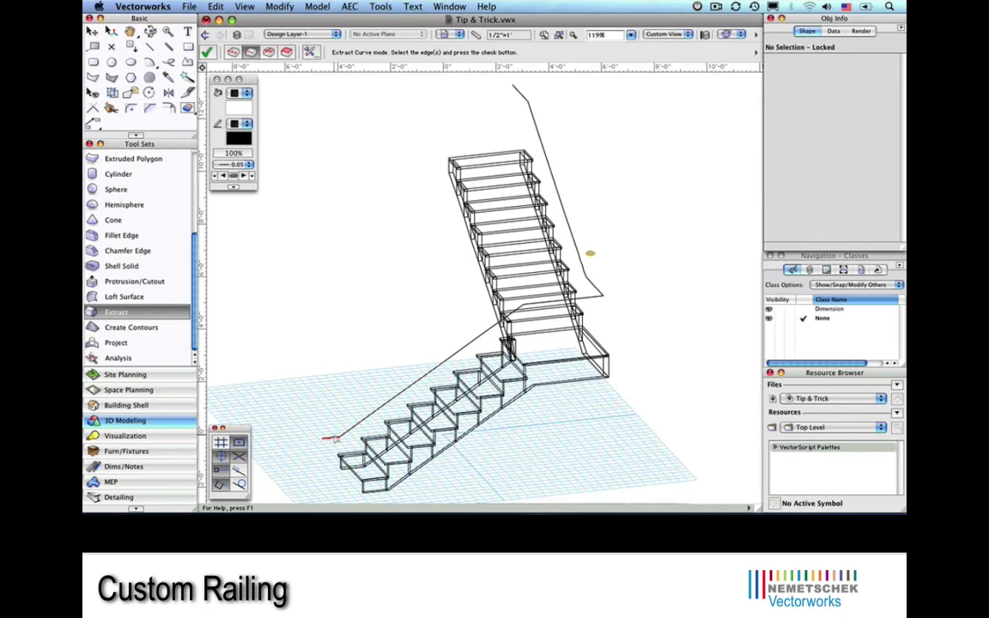
left_click(375, 413, "shift")
left_click(437, 366, "shift")
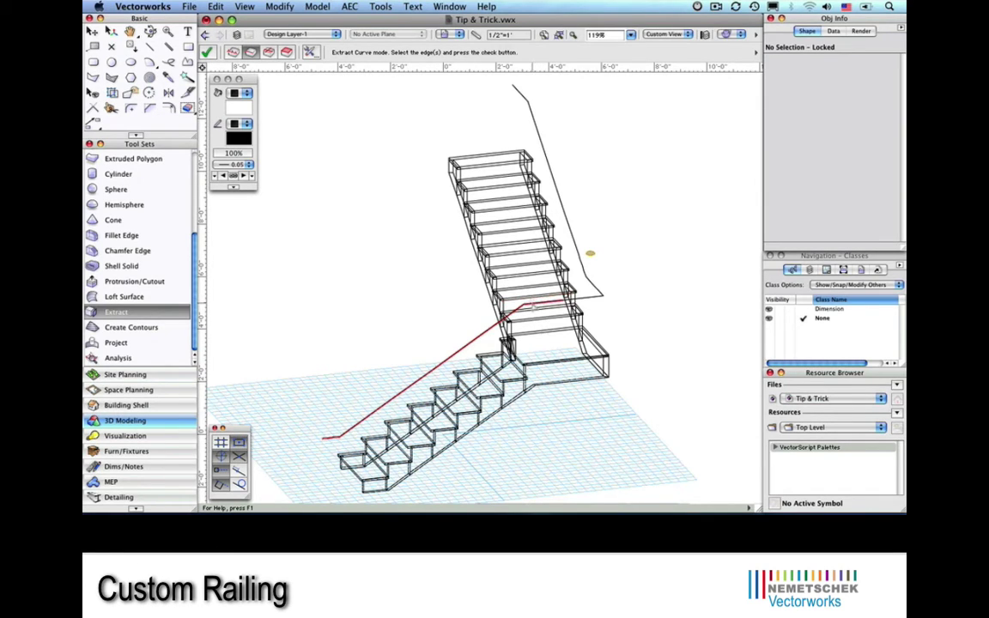
left_click(533, 304, "shift")
left_click(588, 299, "shift")
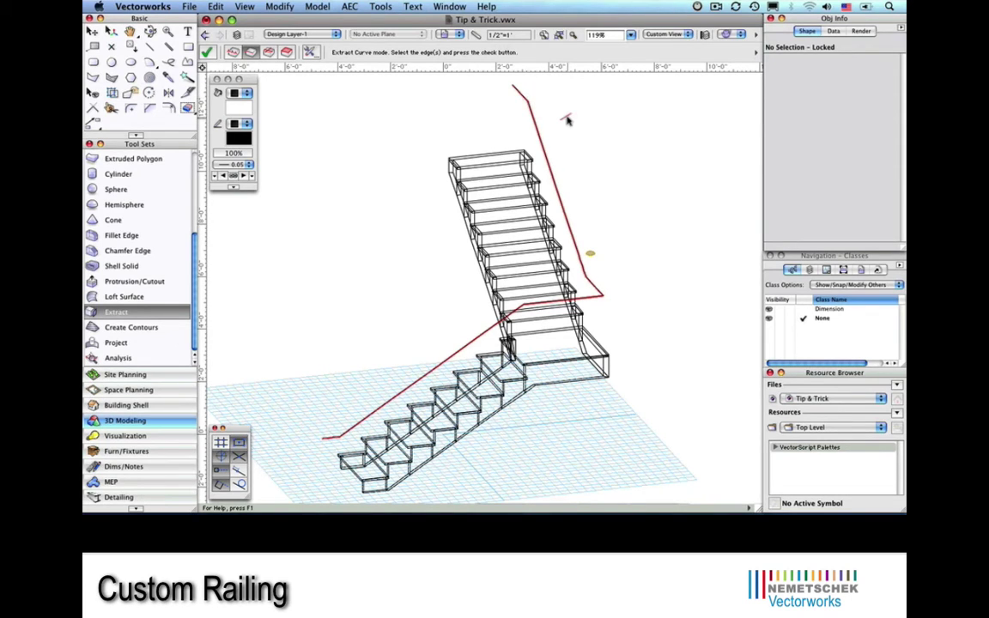
left_click(206, 52)
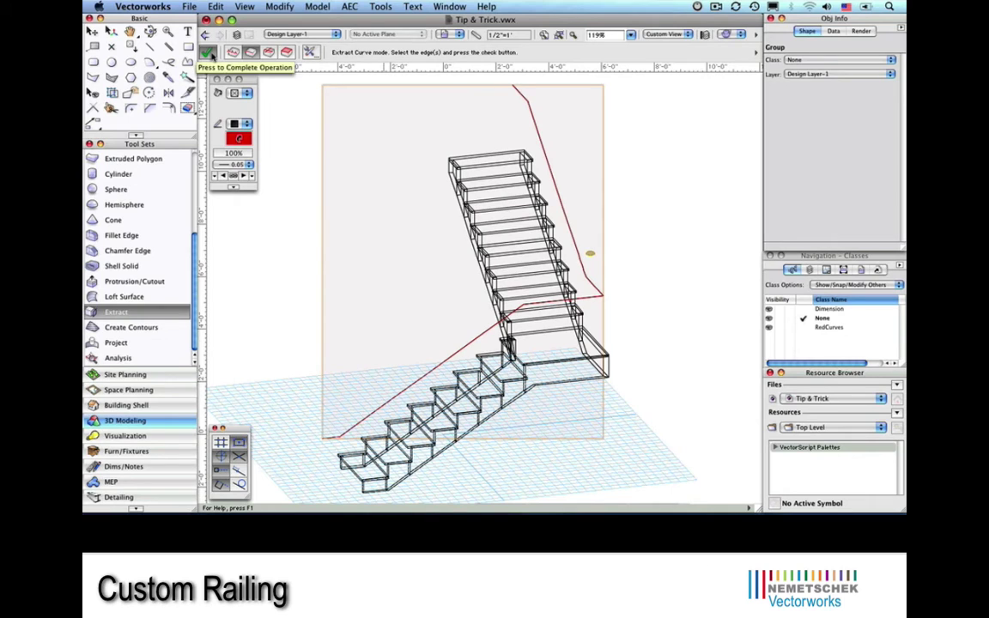
Step: Cut the small handrail profile beside the upper stair flight to the clipboard
key("x")
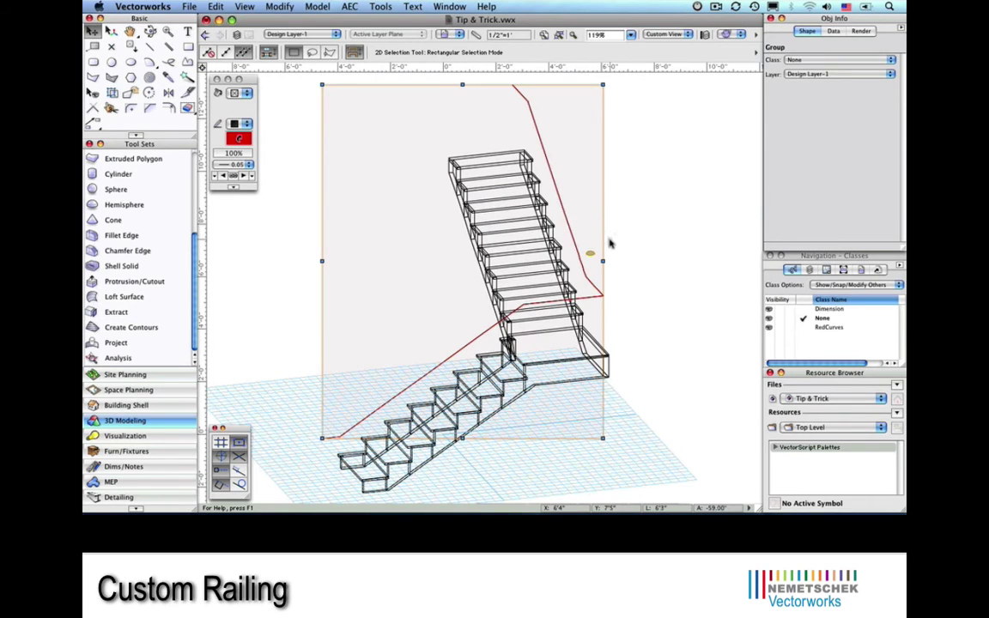
left_click(586, 256)
key("Delete")
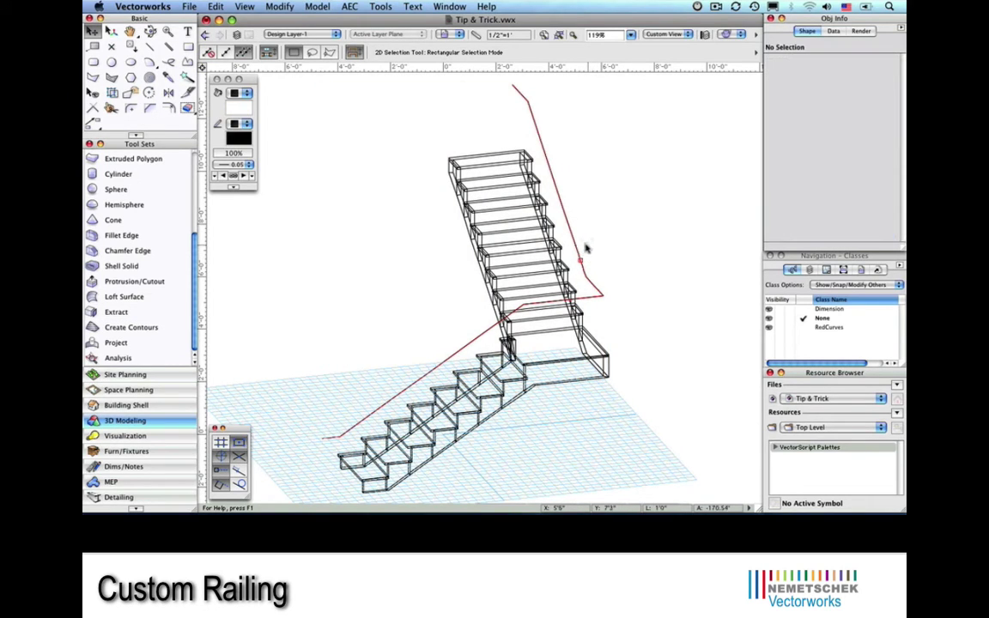
Step: Enter the group of extracted curves and compose the NURBS curves into a single path
double_click(575, 245)
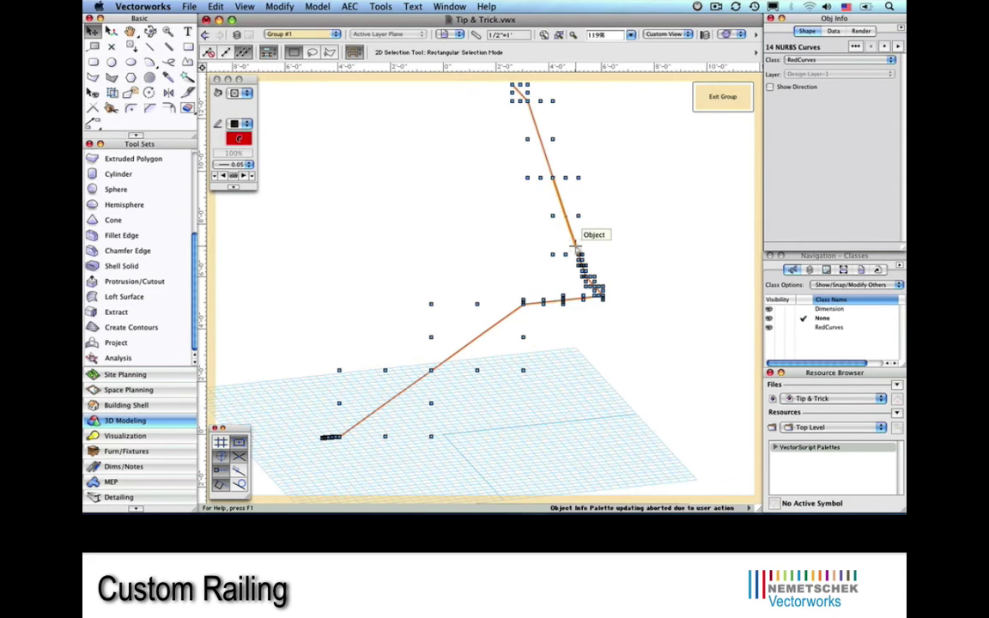
left_click(265, 8)
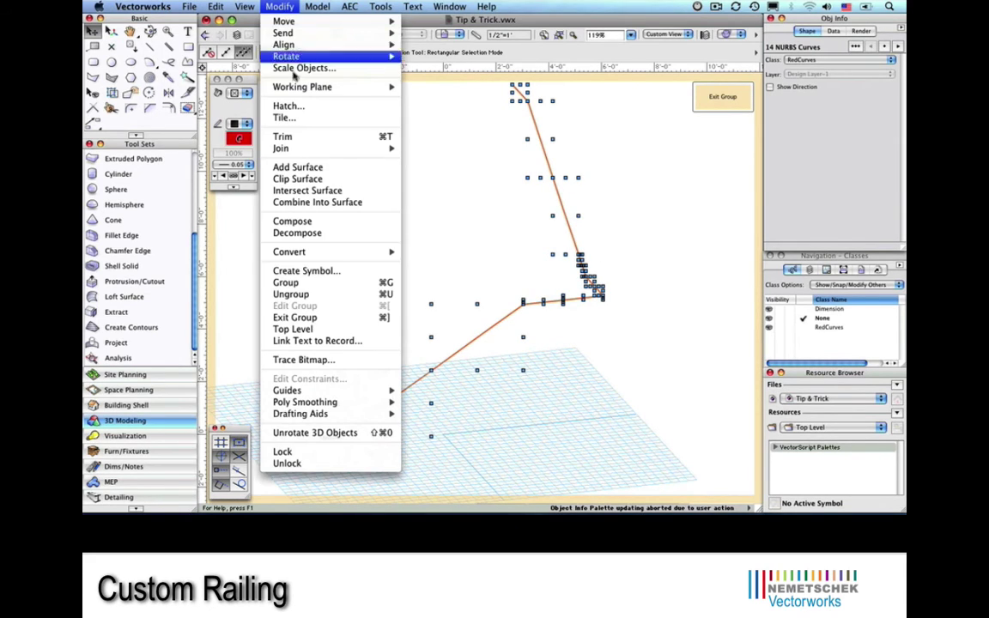
left_click(296, 221)
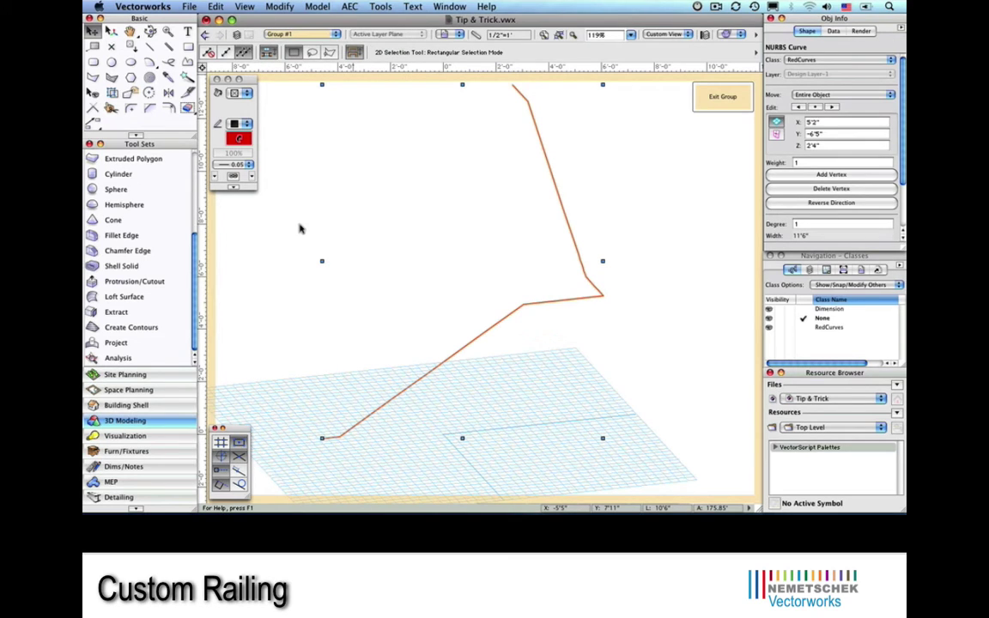
Step: Paste the handrail profile into the group in Front view, beside the corner of the path
key("KP_2")
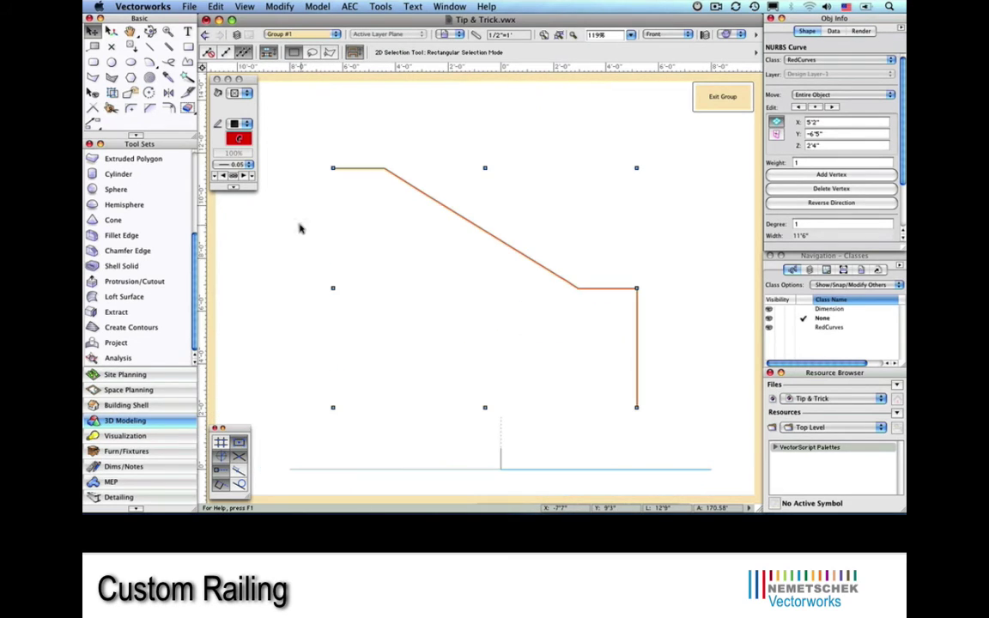
key("c")
left_click_drag(604, 267, 668, 315)
key("x")
left_click(521, 262)
key("super+v")
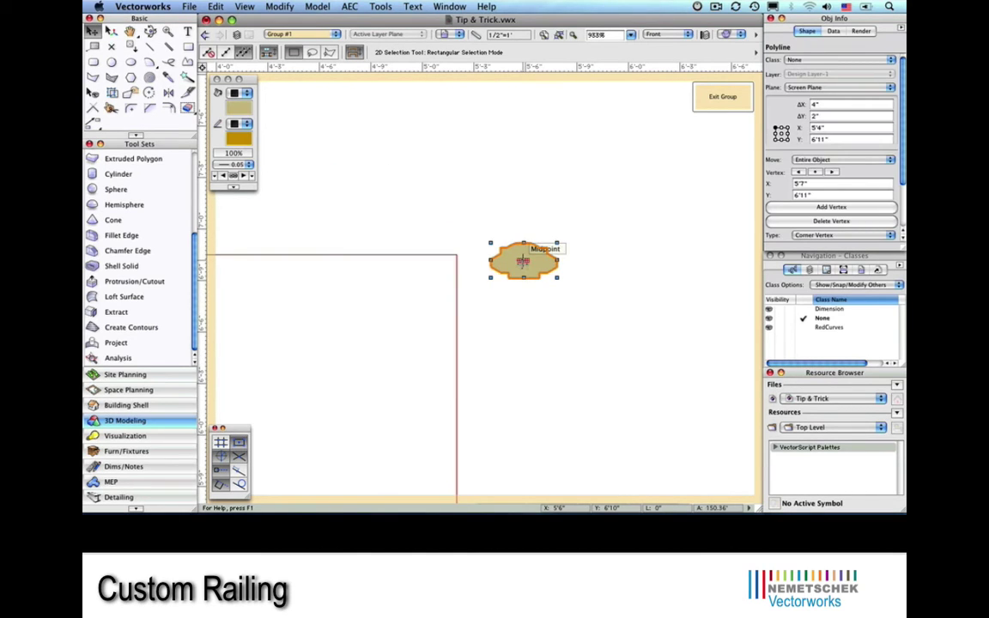
Step: Extrude the handrail profile along the NURBS path with Uniform Scale and a scale factor of 1
key("c")
left_click_drag(375, 192, 628, 340)
key("x")
key("super+a")
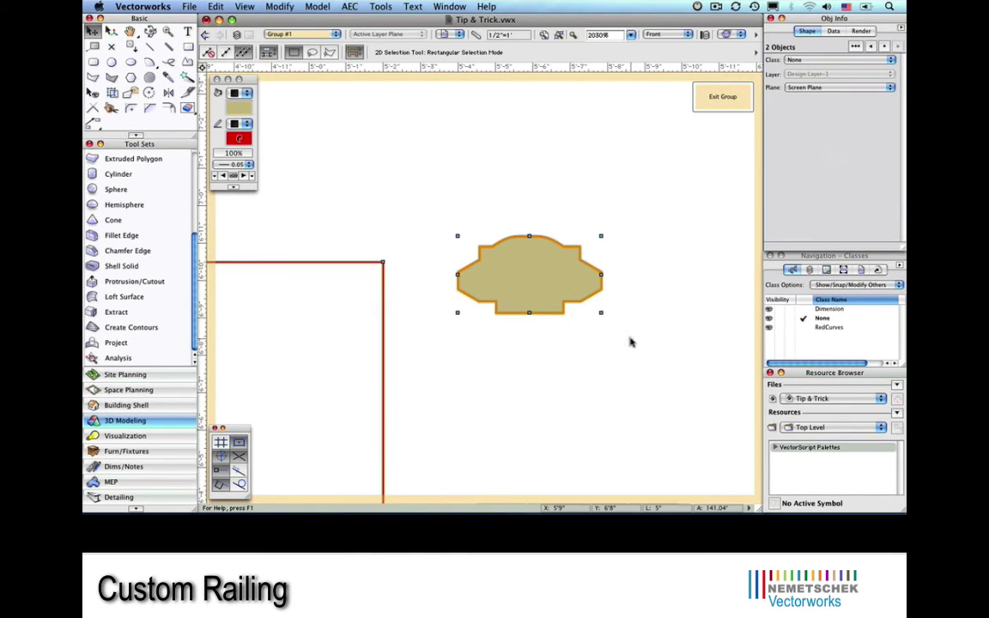
left_click(320, 7)
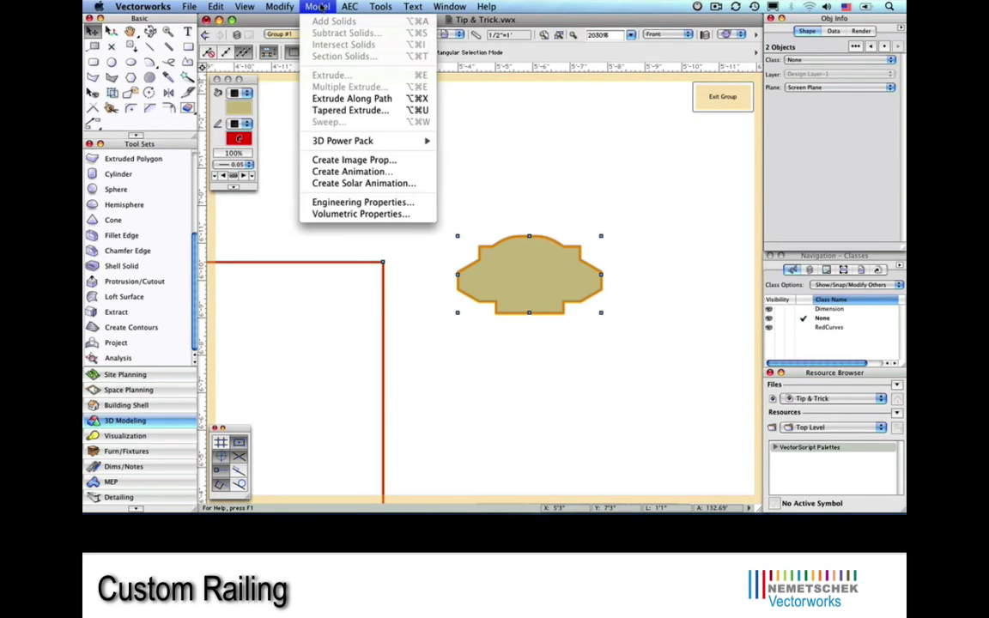
left_click(349, 99)
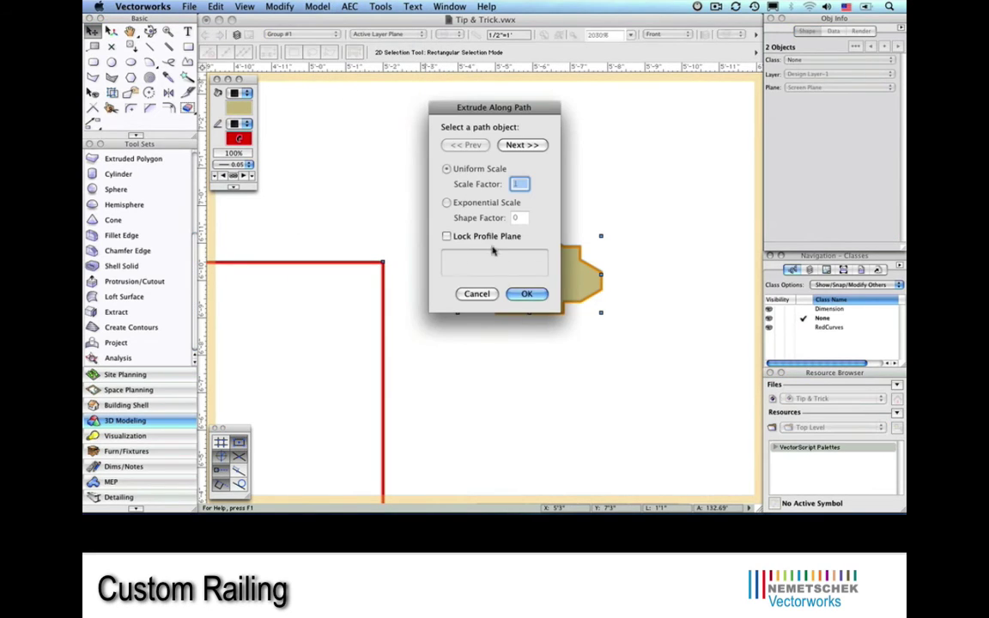
left_click(523, 294)
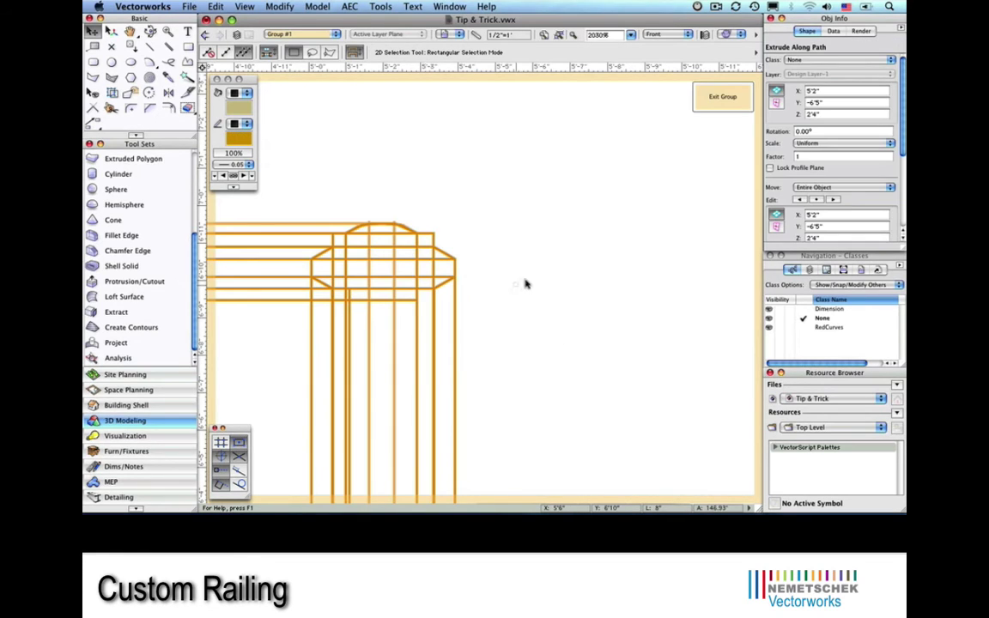
Step: Exit the group, restore the saved 3D view that hides the RedCurves class, and deselect the handrail
left_click(706, 96)
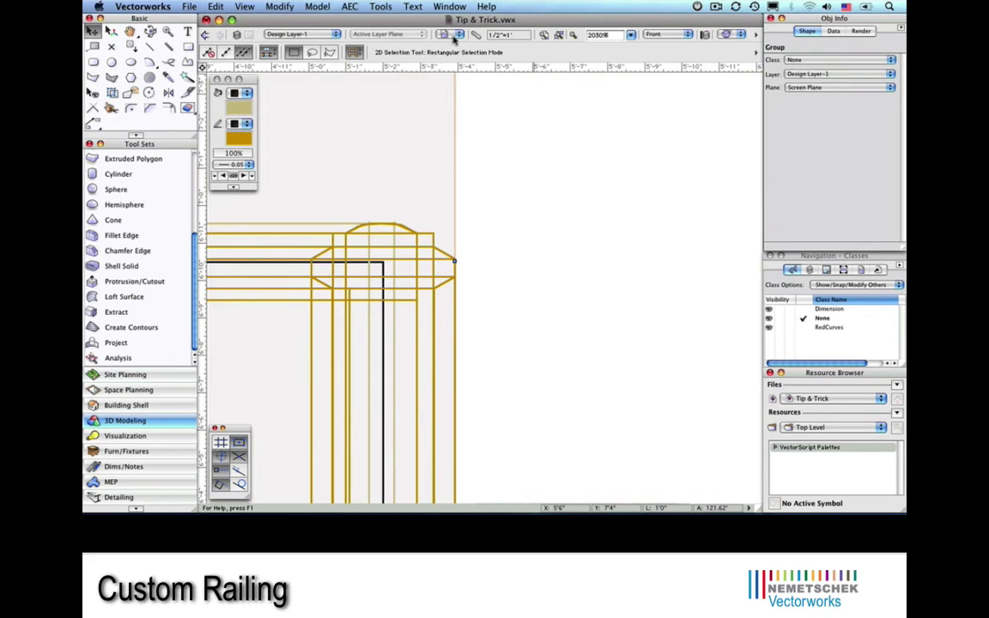
left_click(411, 34)
left_click(408, 67)
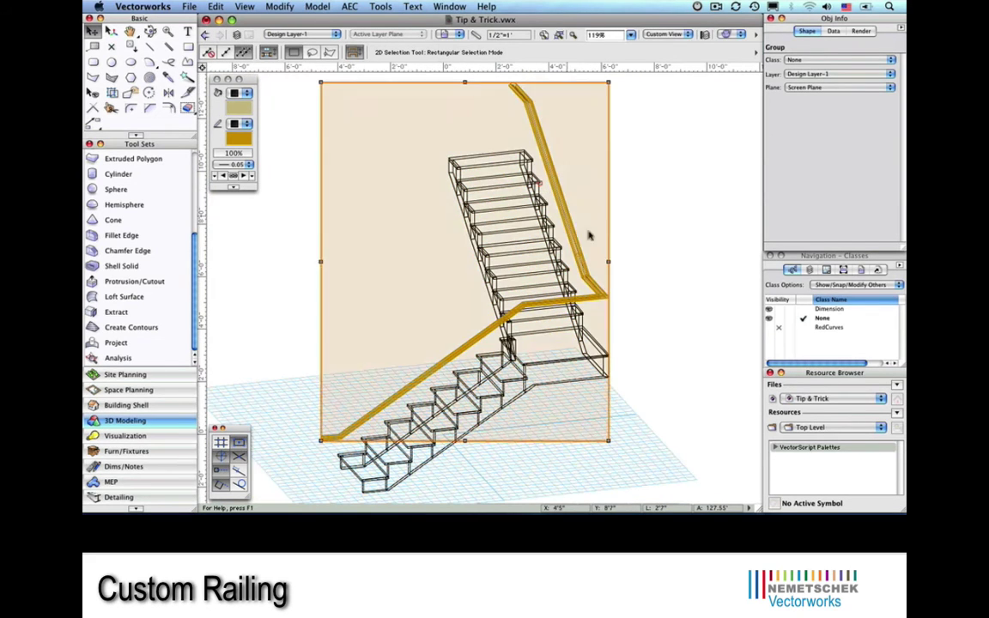
left_click(637, 255)
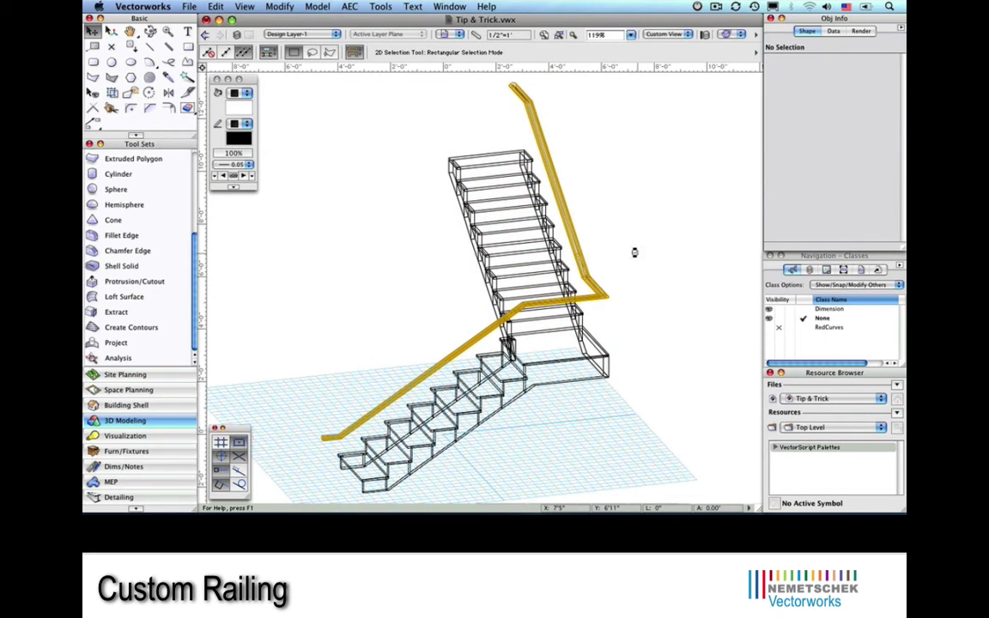
Step: Render the staircase and handrail as shaded solids and inspect the handrail at the landing corner up close
key("super+shift+g")
key("c")
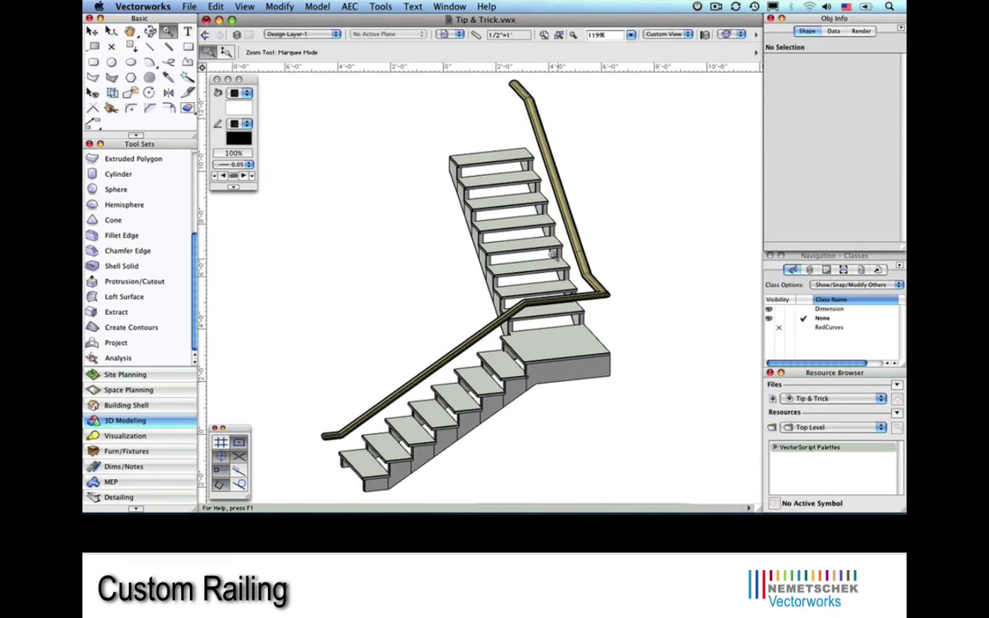
left_click_drag(550, 253, 640, 326)
key("x")
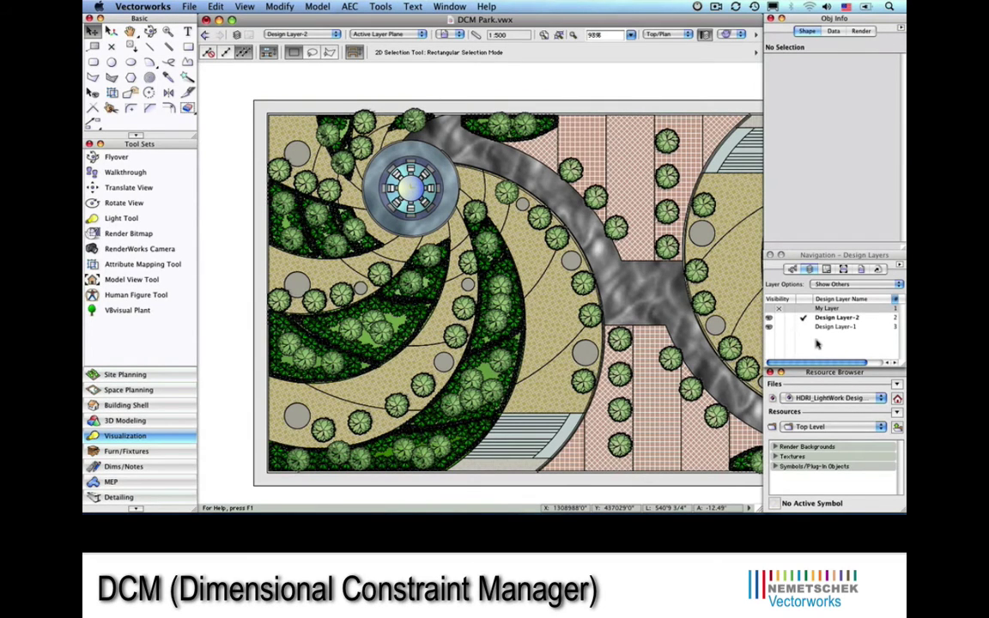
Step: Set the layer options of the park drawing to Gray/Snap Others
left_click(832, 284)
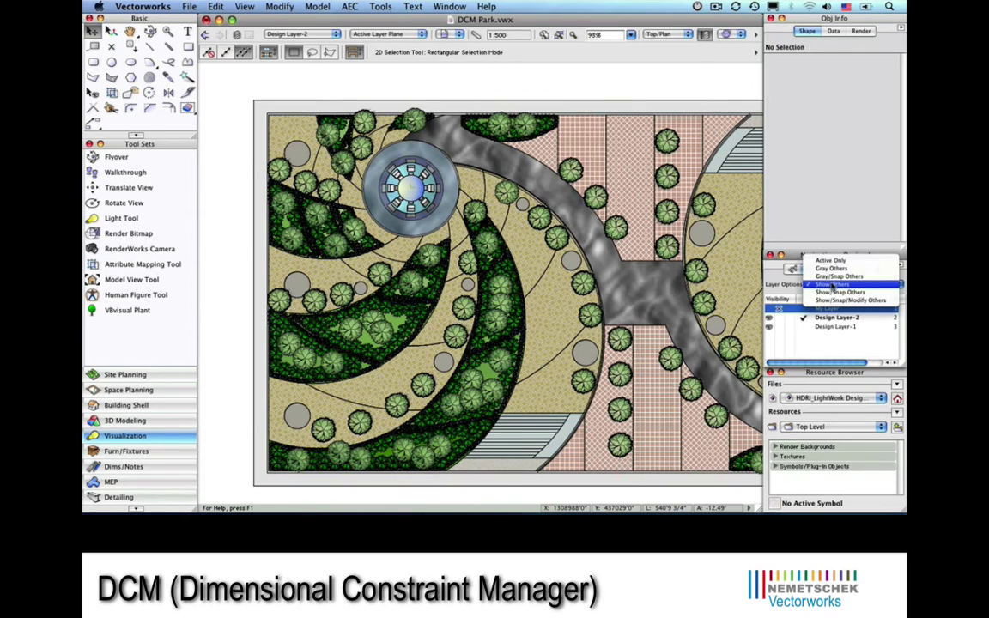
left_click(837, 276)
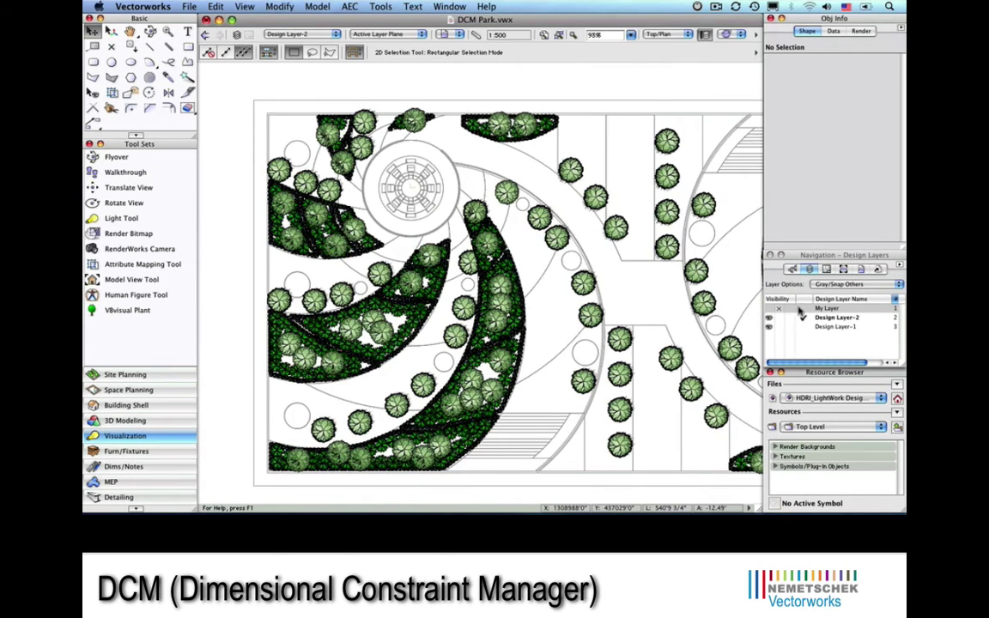
Step: Make My Layer the active design layer and set the layer options to Active Only
left_click(801, 308)
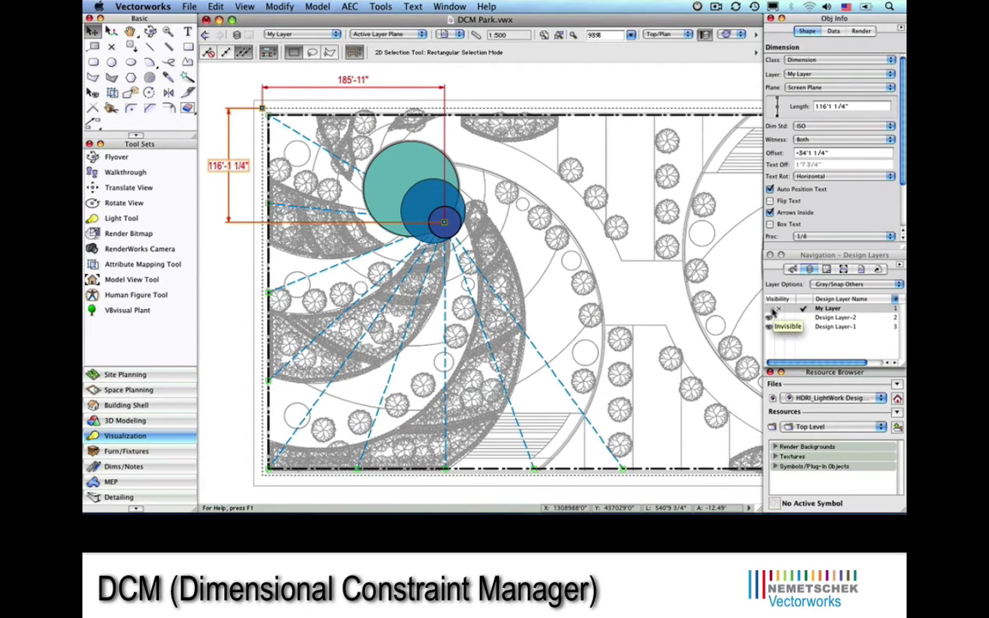
left_click(818, 286)
left_click(824, 281)
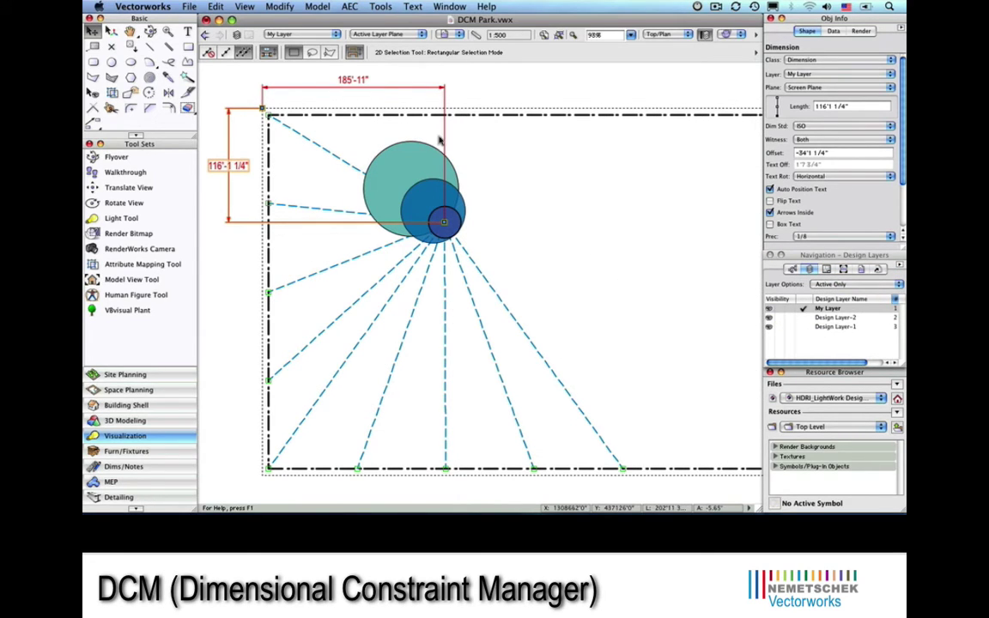
Step: Raise the horizontal dimension's text slightly above its line and set the dimension to 250'
left_click(403, 89)
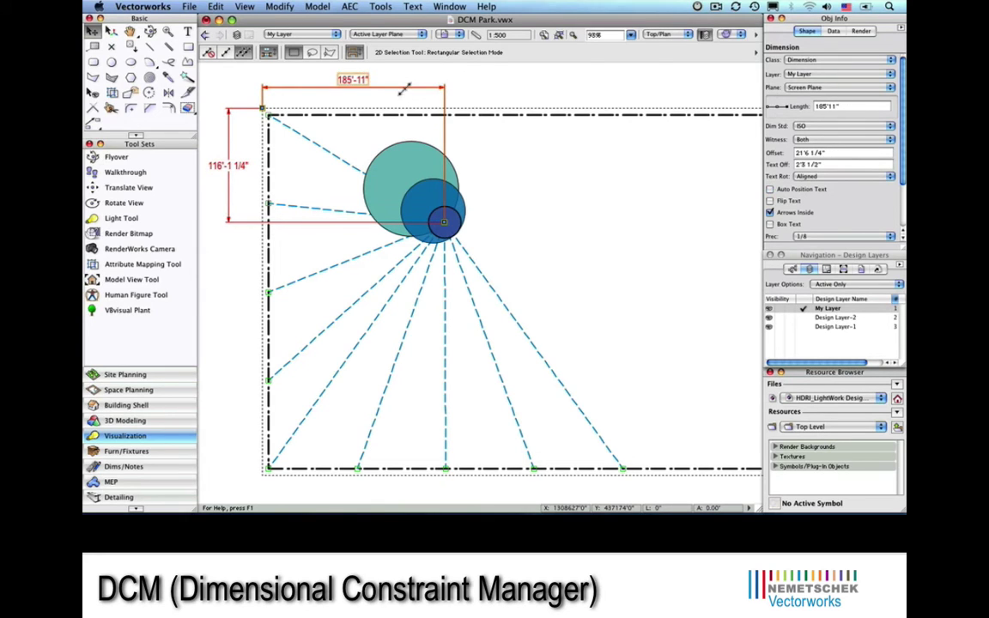
mouse_move(352, 79)
left_mouse_down()
mouse_move(377, 79)
mouse_move(351, 76)
left_mouse_up()
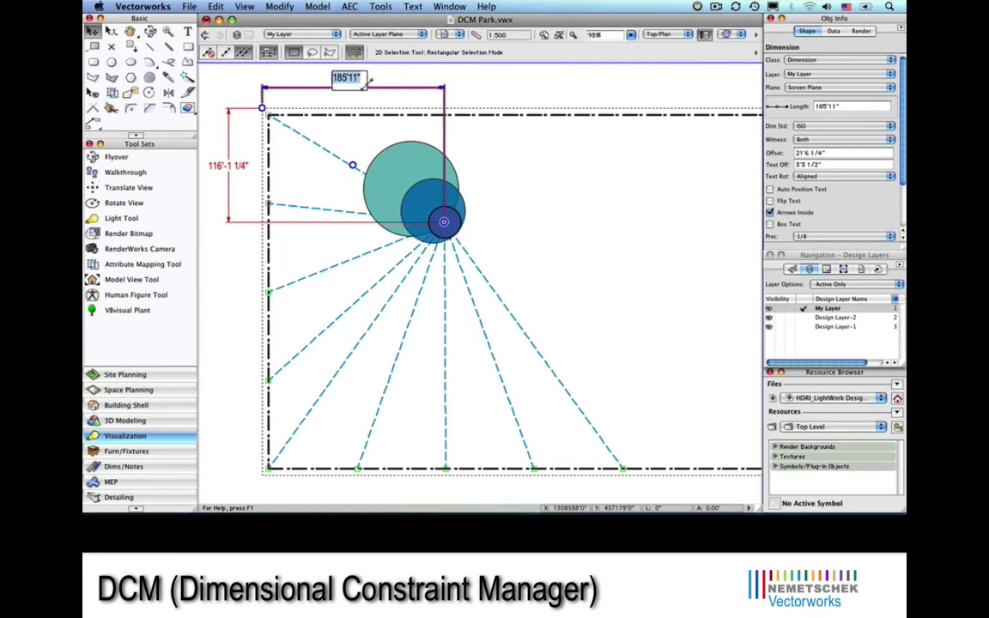
left_click(264, 110)
type("250")
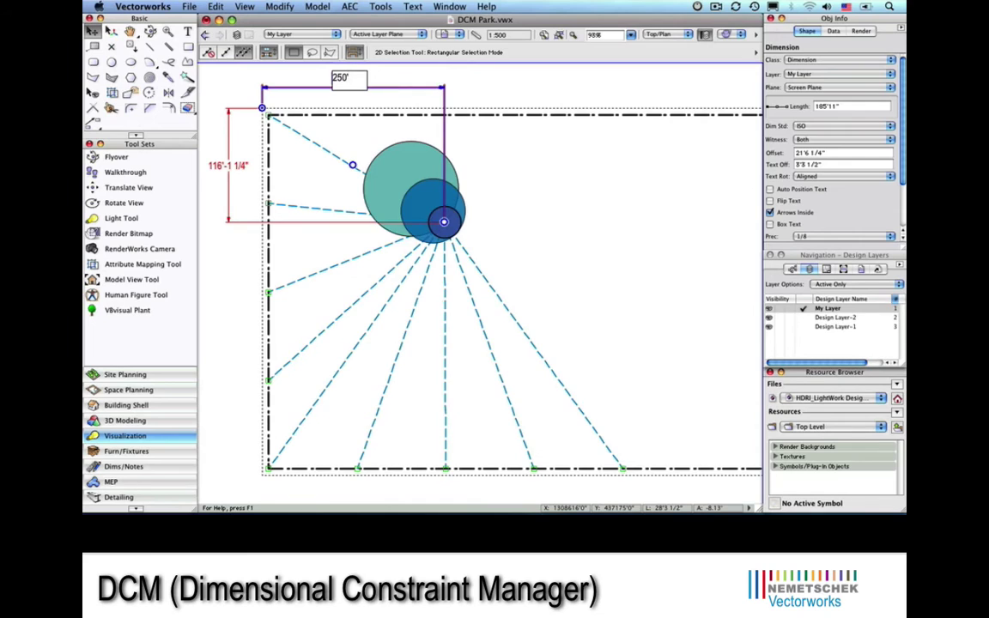
key("Return")
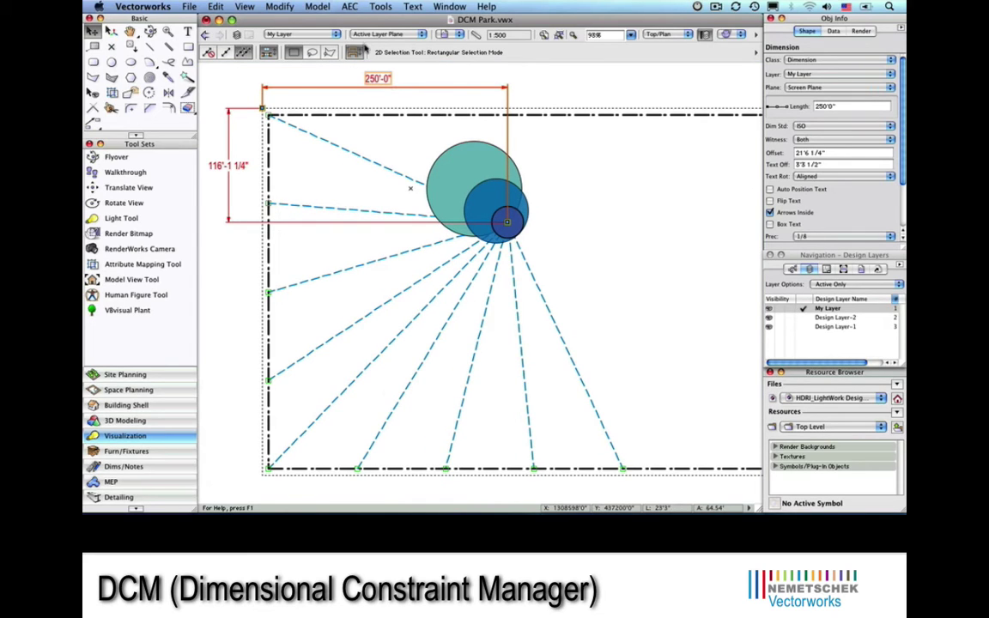
Step: Set the horizontal dimension to 300', and move the circle group back so it sits about 250' across and 114' down from the corner
left_click(335, 86)
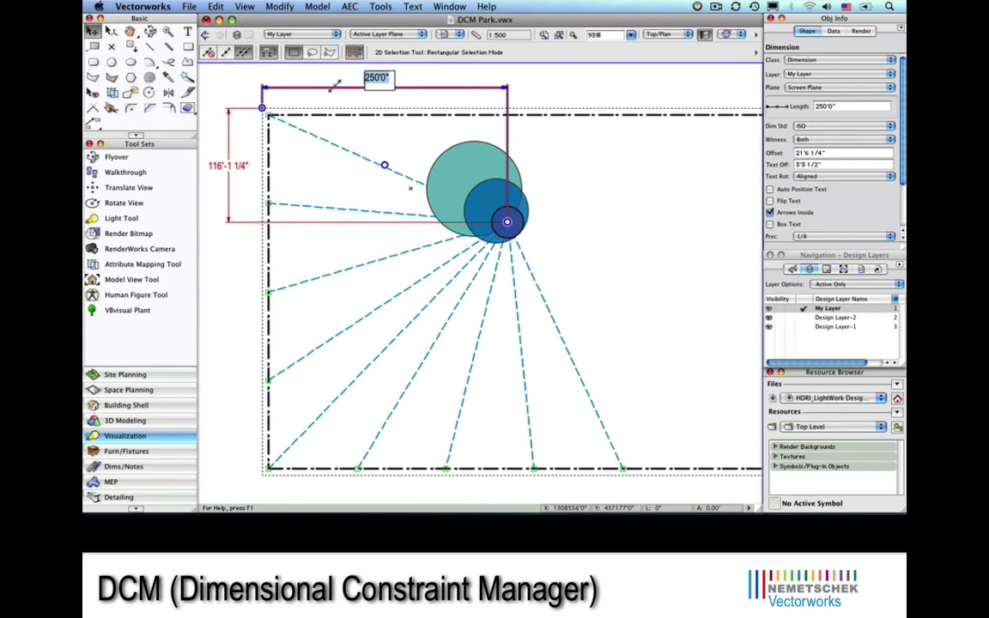
type("300")
key("Return")
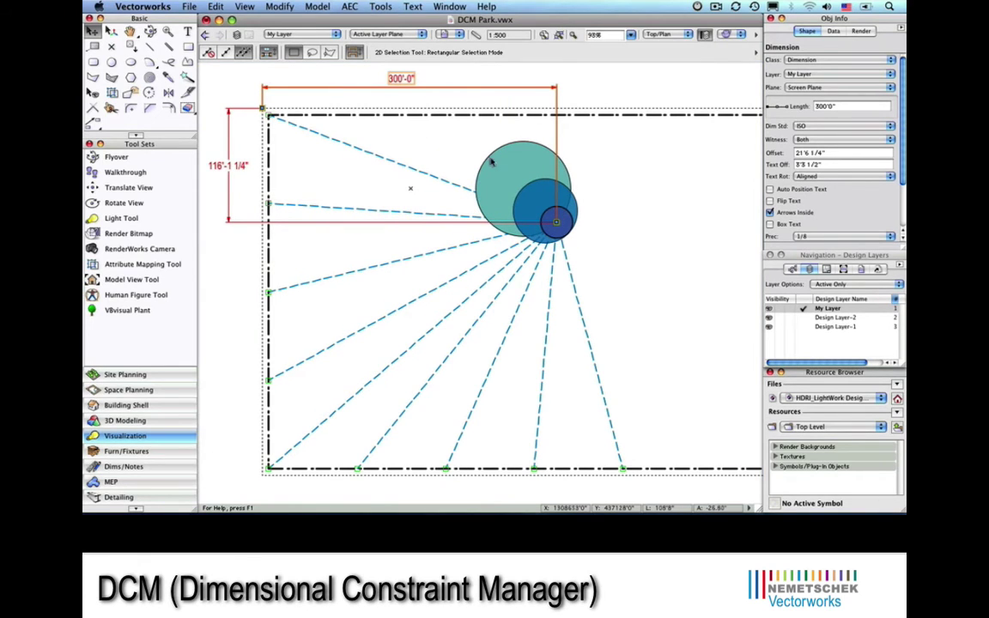
left_click_drag(510, 175, 461, 175)
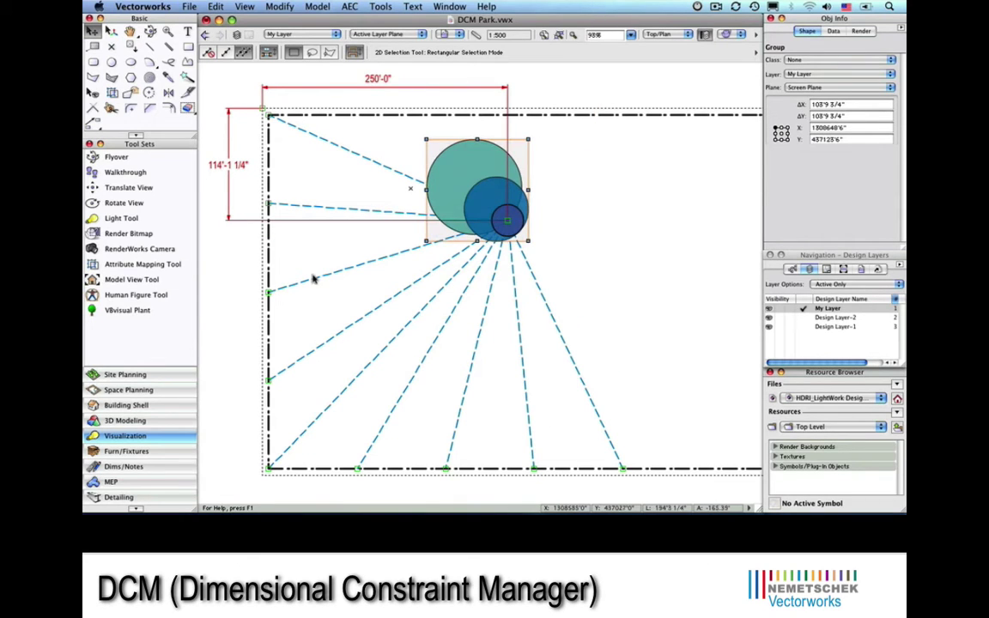
Step: Show the Dims/Notes tool set and look at the constraint tools grouped with Constrain Coincident
left_click(159, 468)
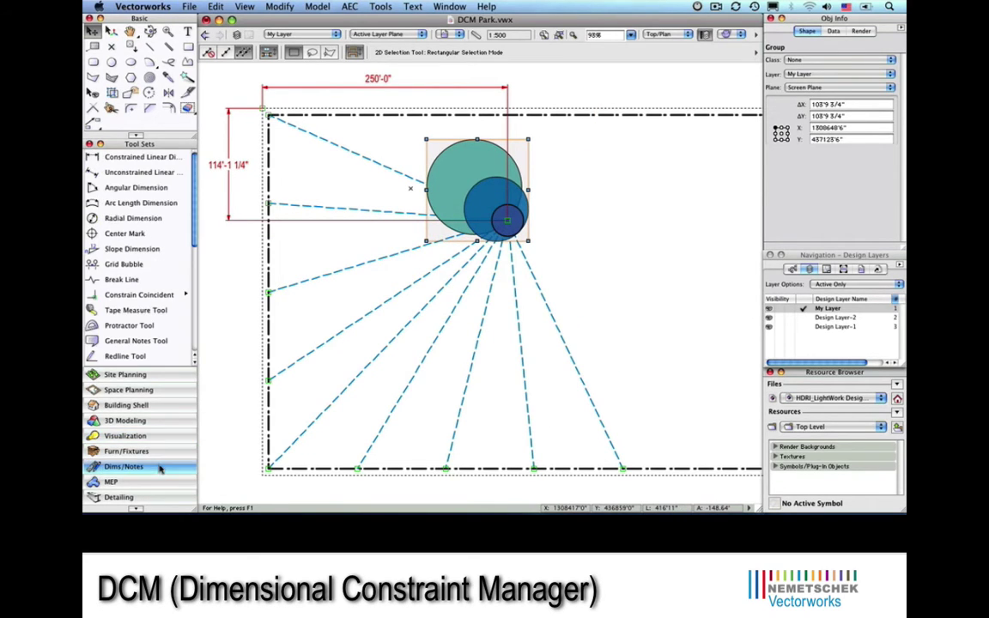
left_click(169, 295)
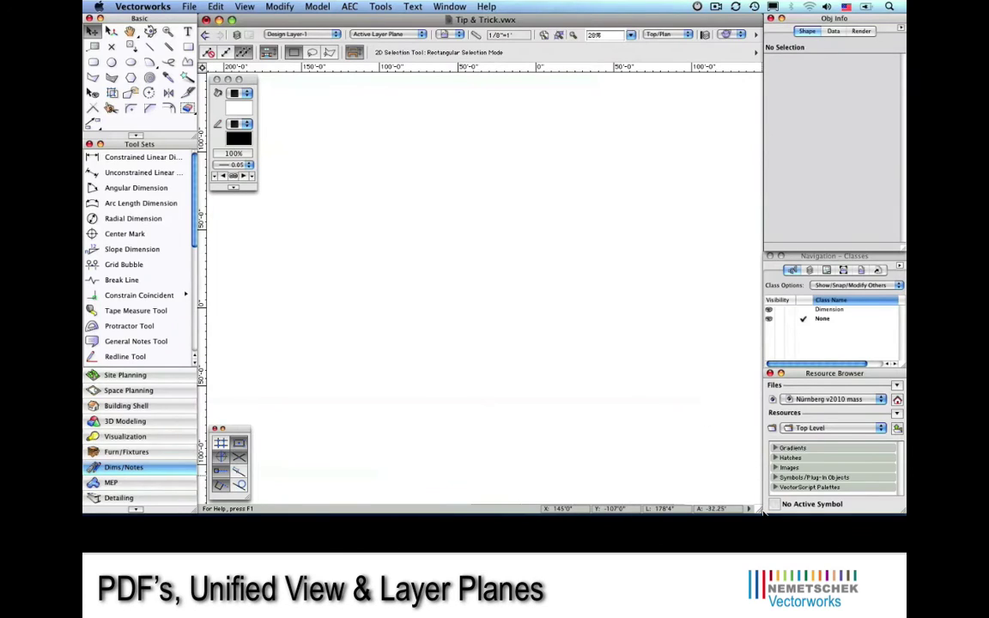
Step: Import the Nürnberg v2010 mass PDF from the desktop into the Tip & Trick drawing and restore the drawing window's full size
left_click_drag(759, 510, 697, 510)
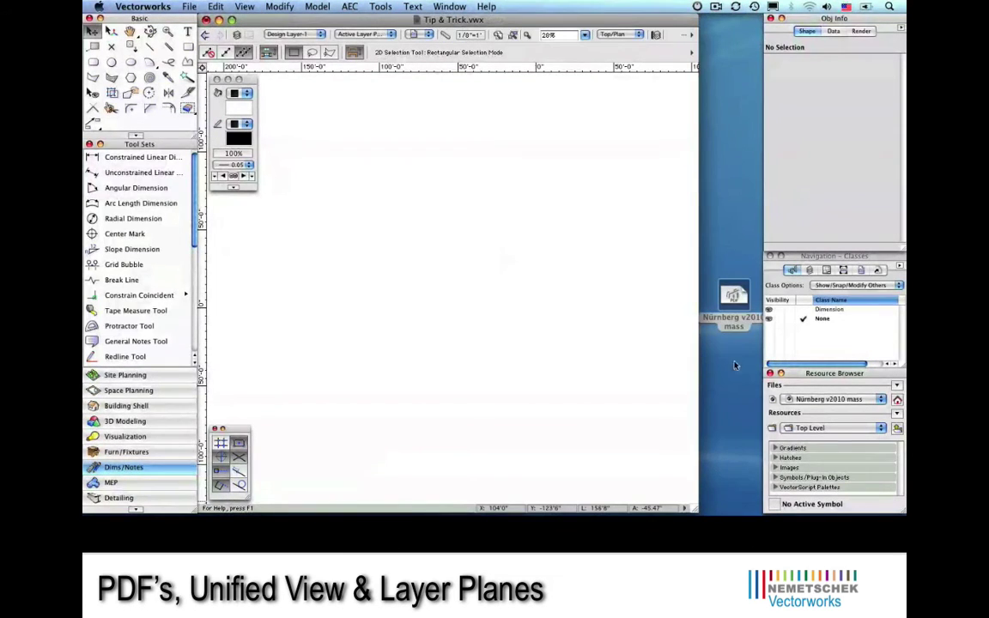
left_click_drag(739, 296, 483, 277)
left_click(601, 309)
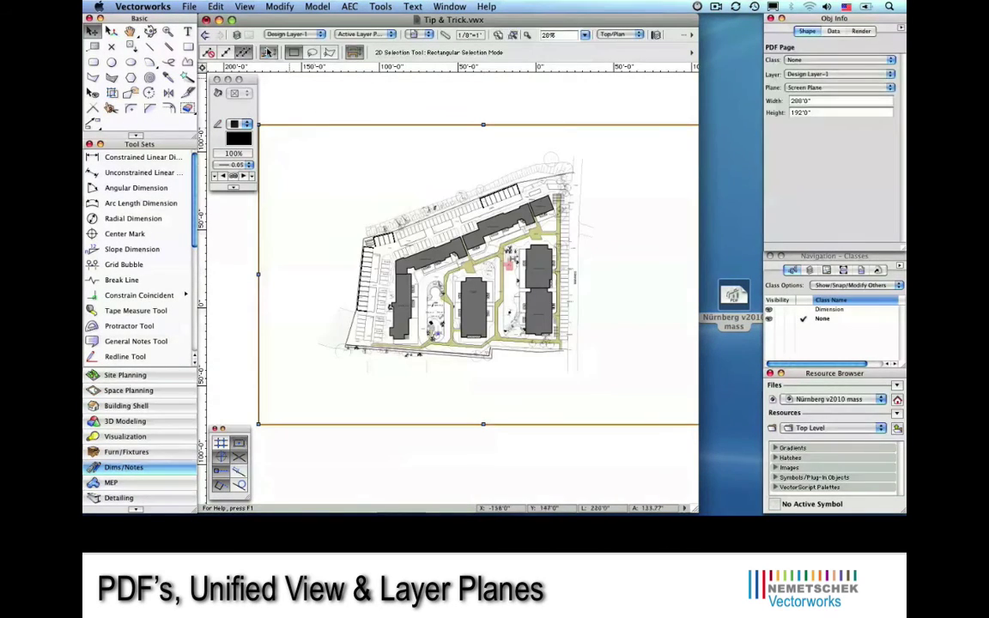
left_click(232, 20)
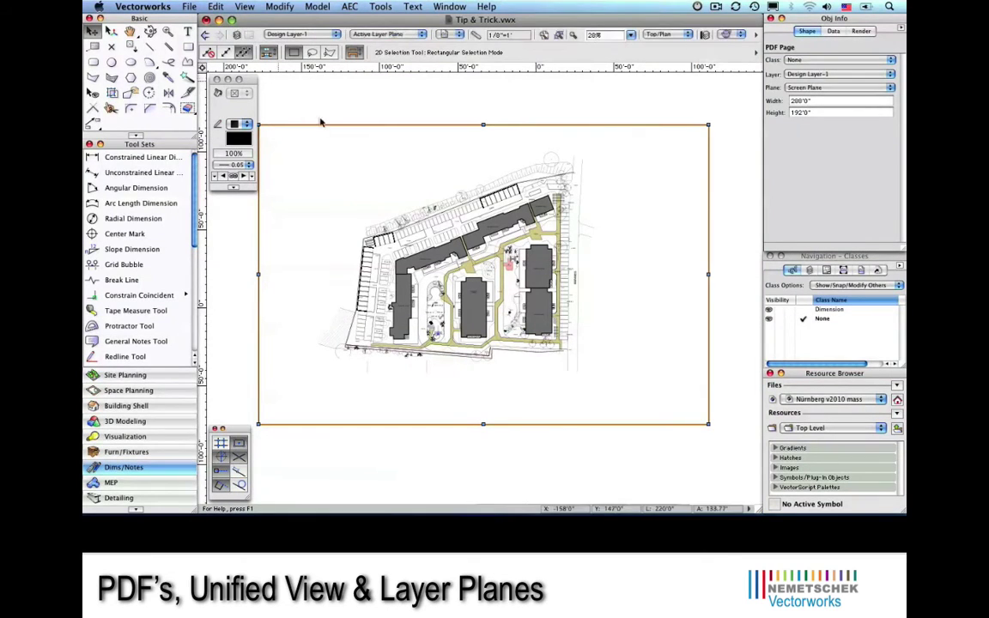
Step: Measure the width of the middle building's upper projection with a constrained linear dimension, and delete that dimension
key("c")
left_click_drag(420, 244, 539, 357)
key("x")
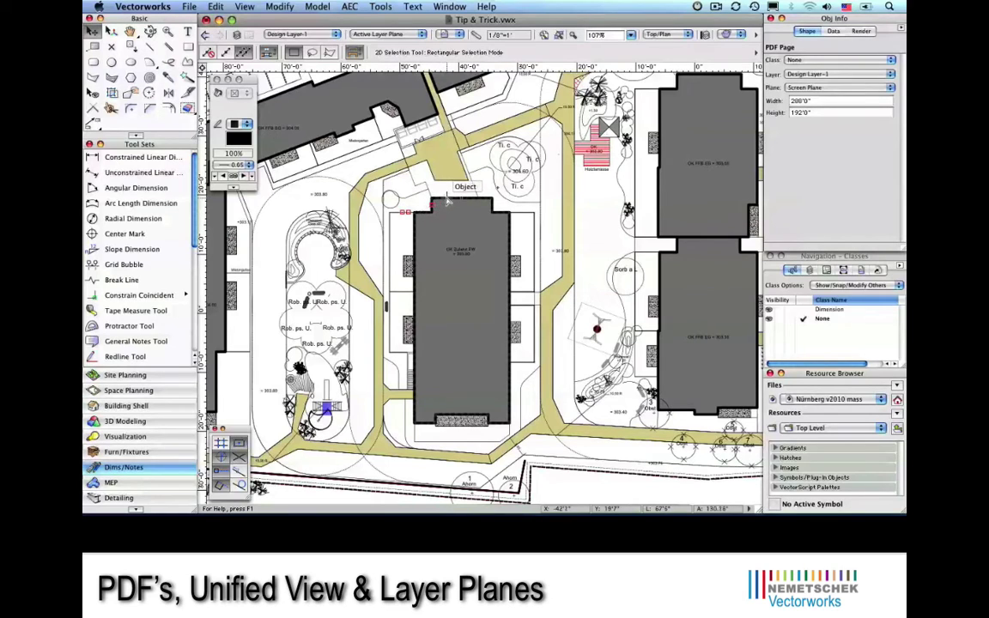
key("c")
left_click_drag(393, 177, 538, 274)
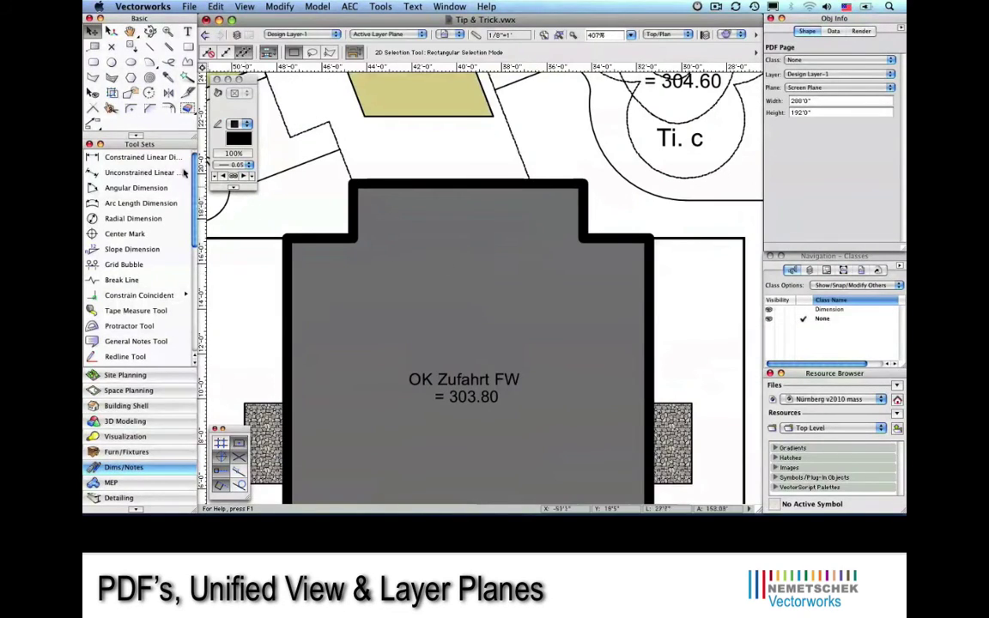
left_click(166, 157)
left_click(359, 212)
left_click(581, 211)
left_click(530, 286)
key("x")
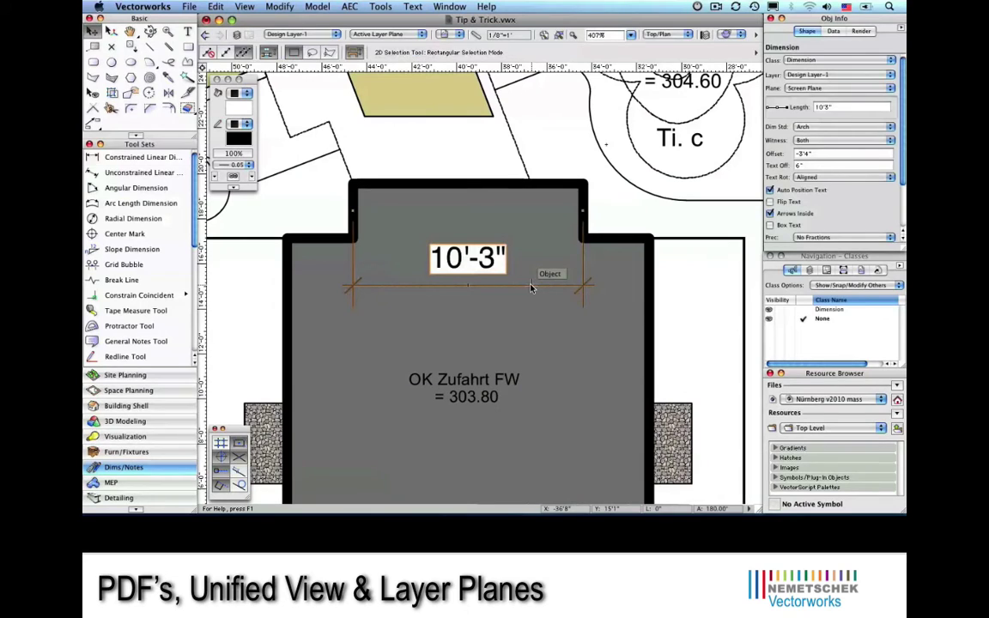
key("Delete")
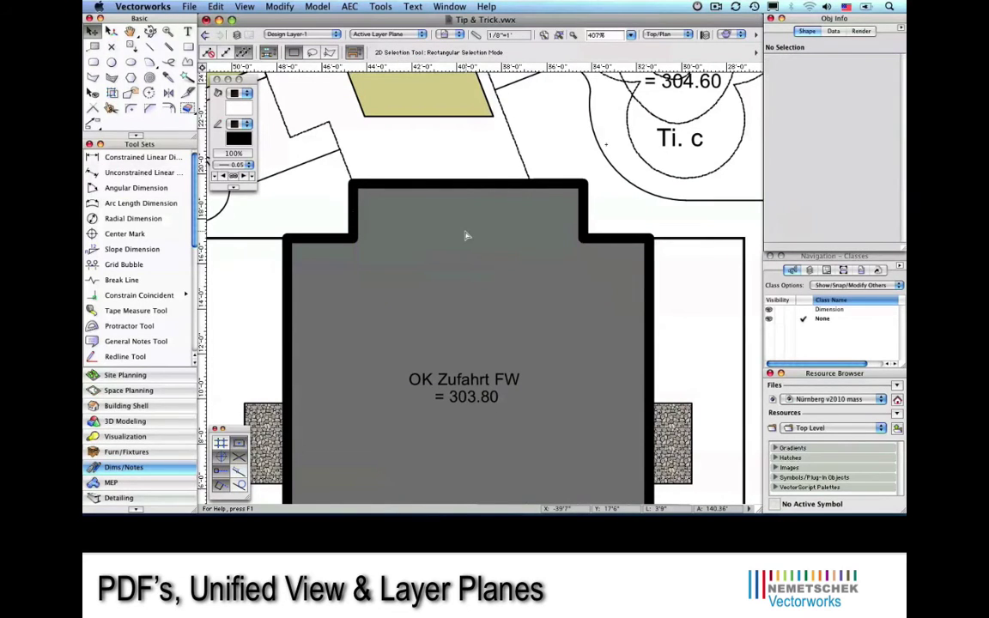
Step: Scale the PDF page symmetrically by distance, picking the building projection's width as the current distance and 32' as the new distance
left_click(469, 236)
left_click(282, 7)
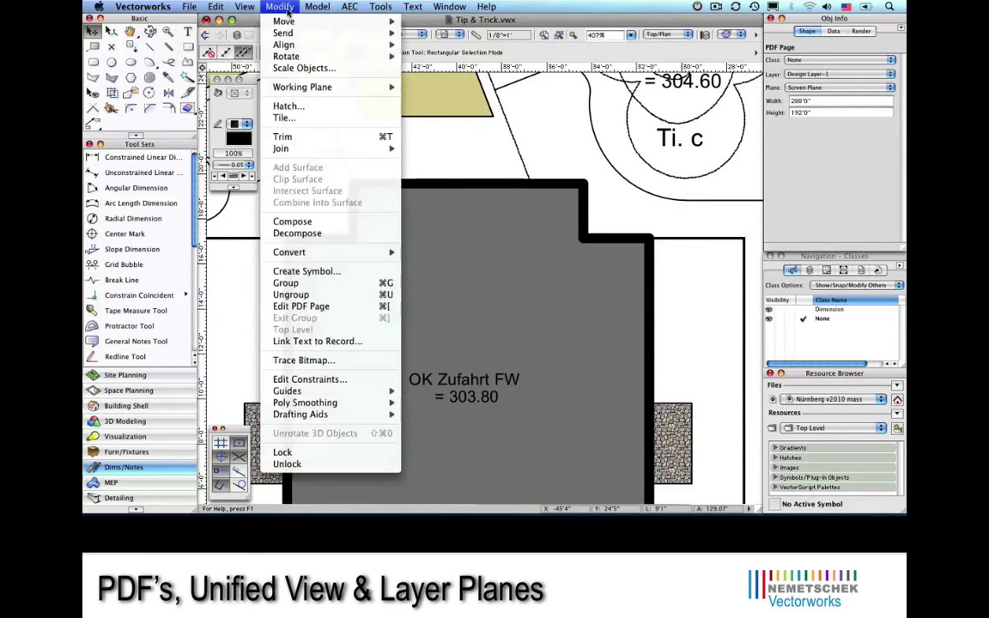
left_click(304, 68)
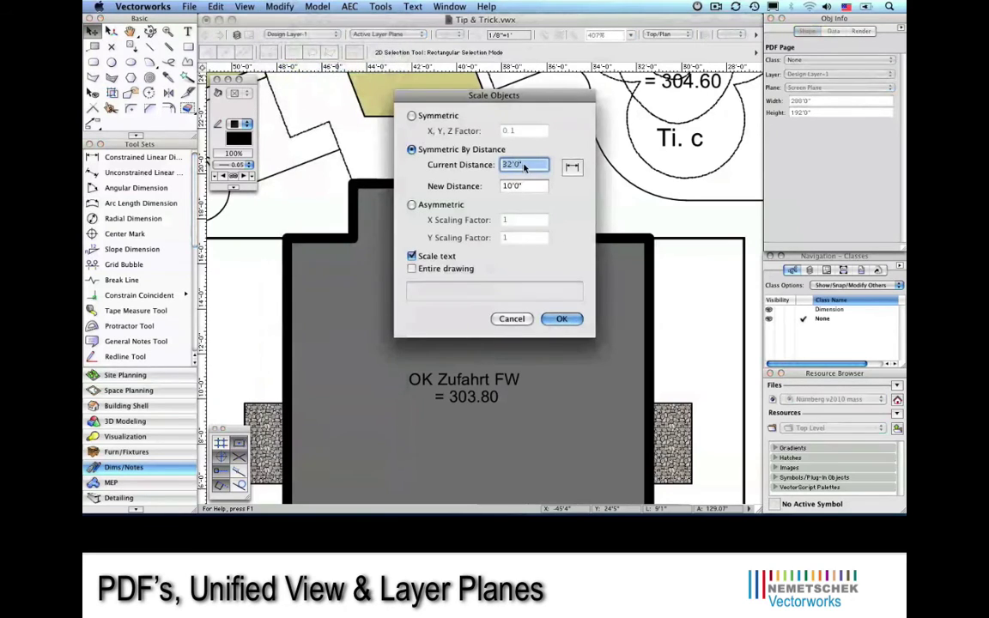
left_click(573, 167)
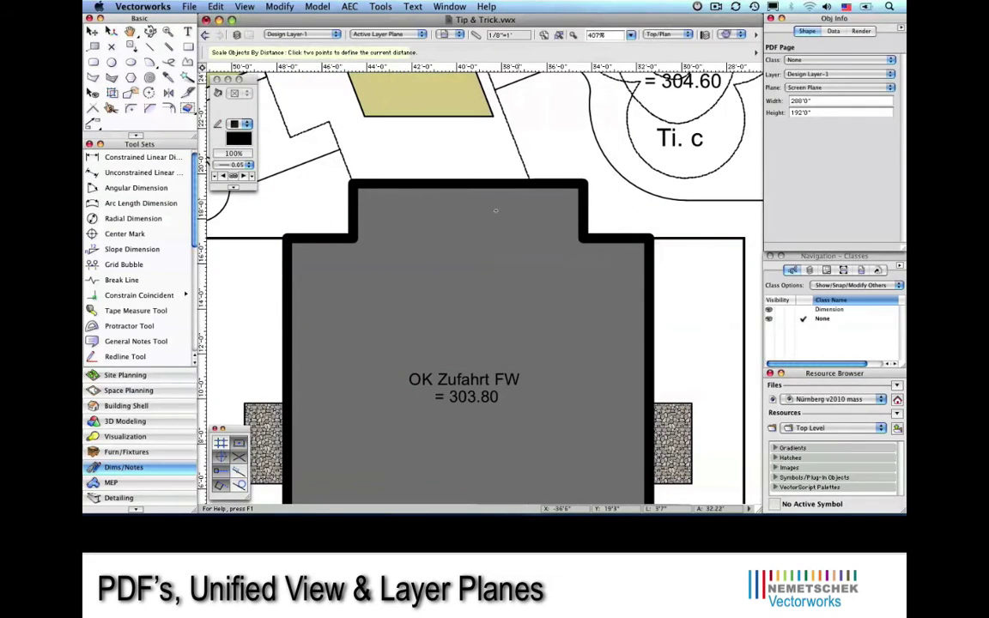
left_click(352, 210)
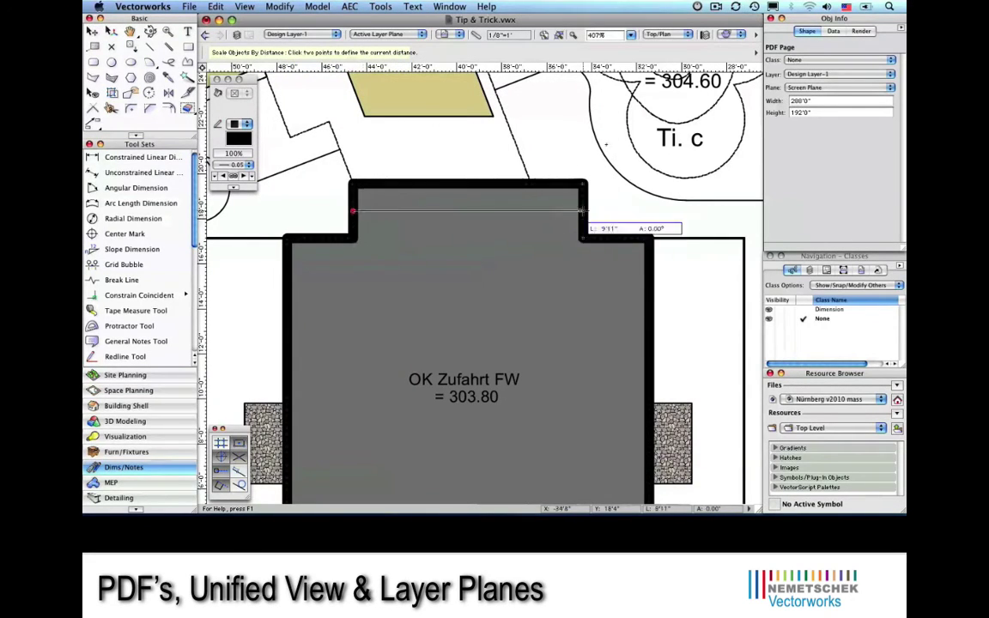
left_click(583, 211)
key("Tab")
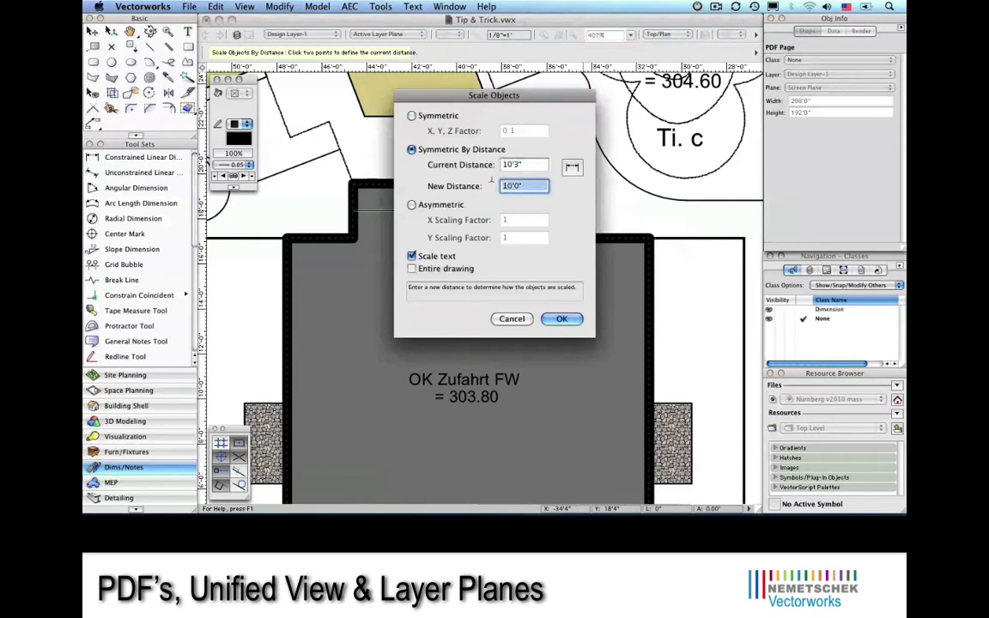
type("32")
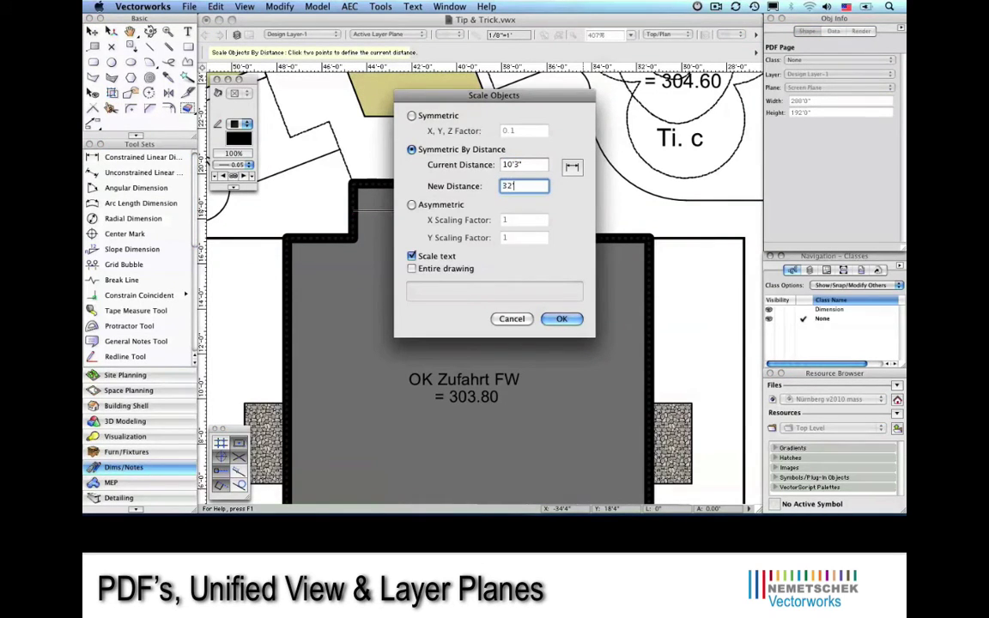
left_click(562, 319)
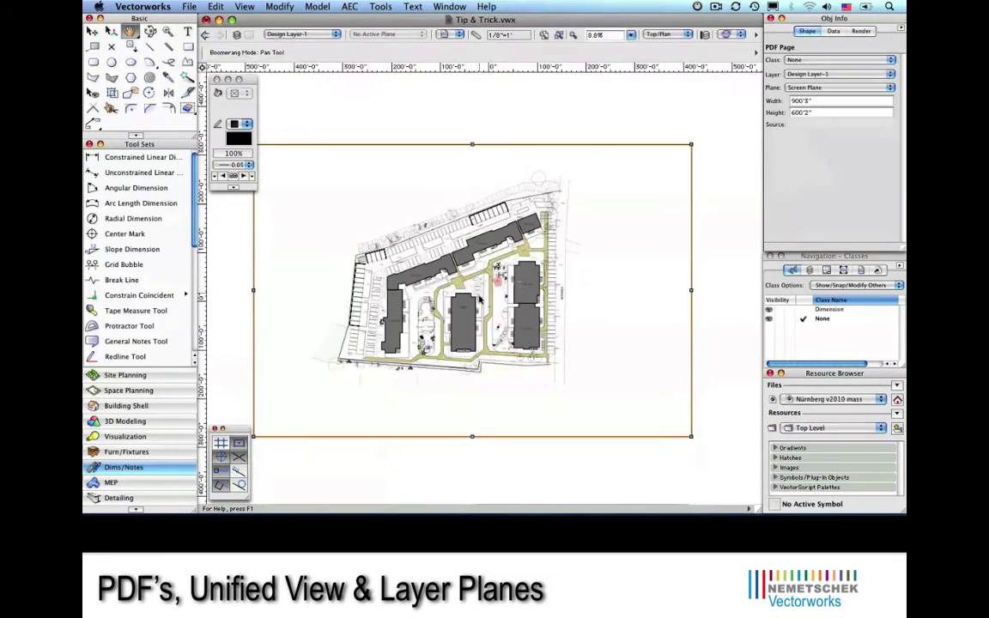
Step: Ungroup the scaled PDF page into separate objects
key("x")
key("x")
left_click(479, 297)
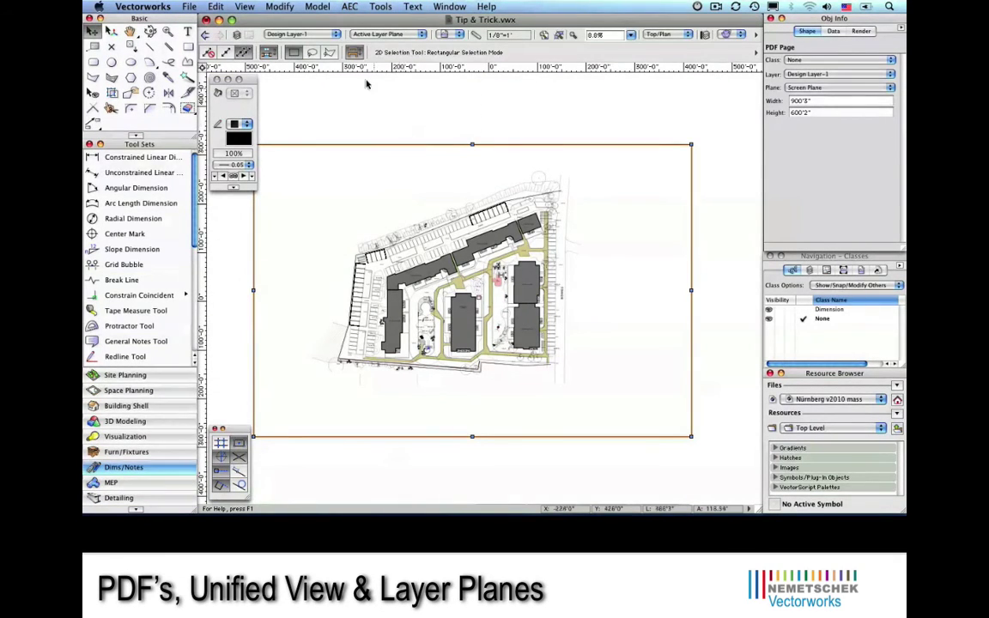
left_click(290, 8)
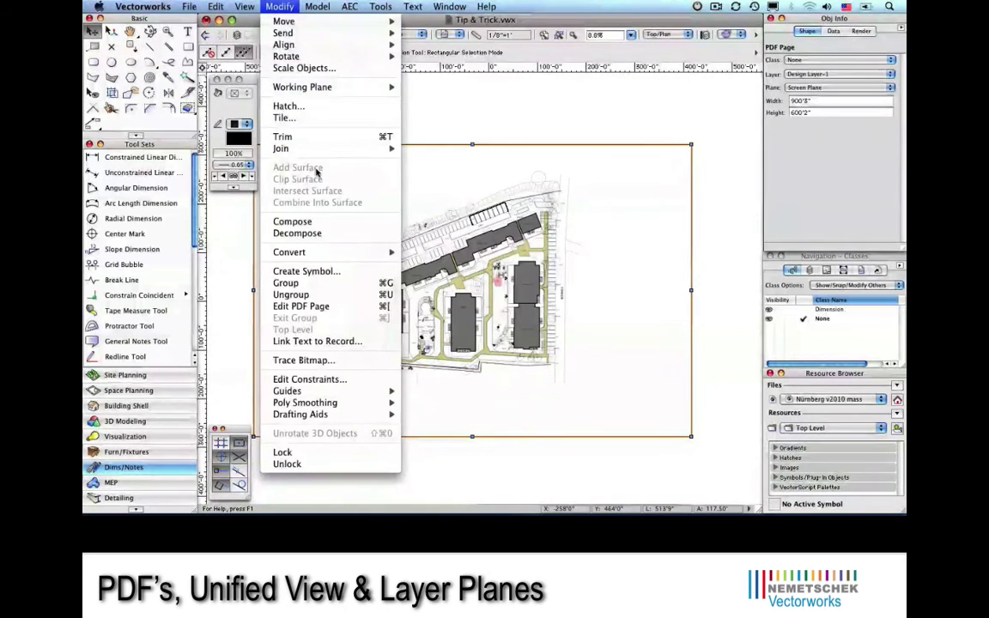
left_click(327, 295)
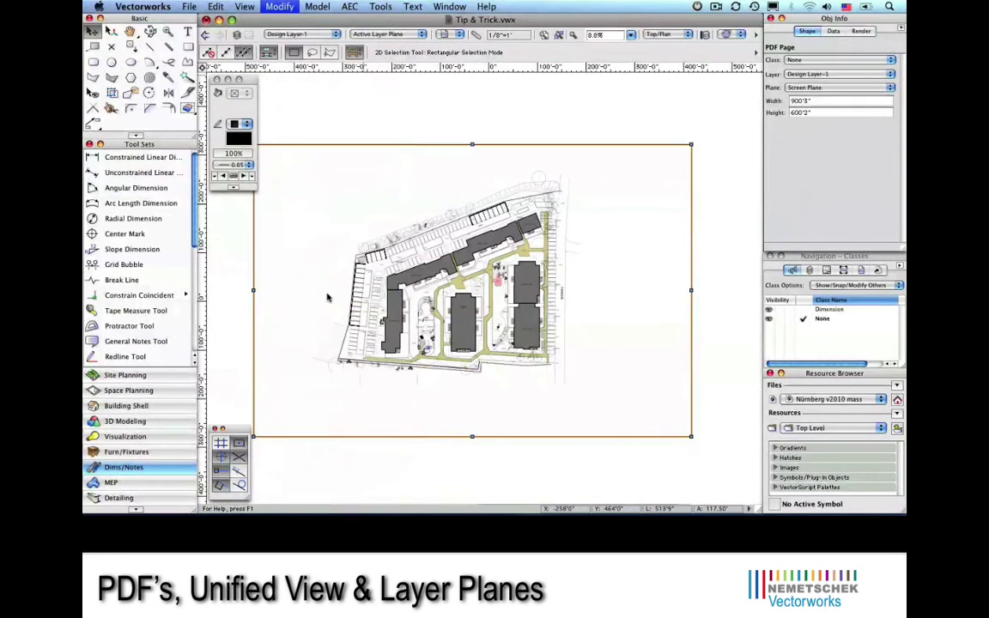
Step: Delete the bitmap image and the border rectangle, keeping only the site plan linework
left_click(490, 138)
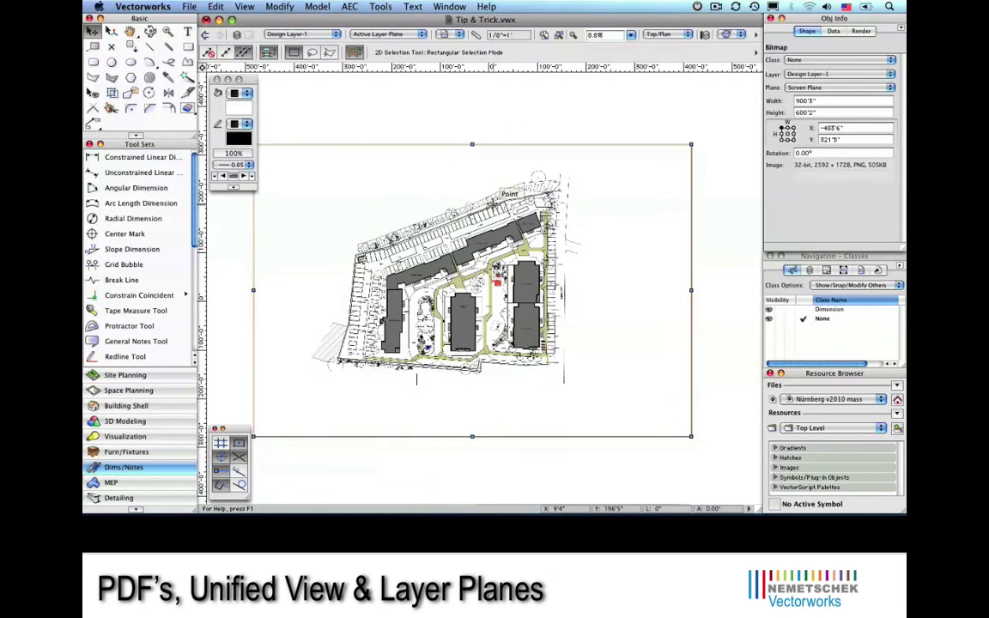
key("Delete")
left_click(493, 205)
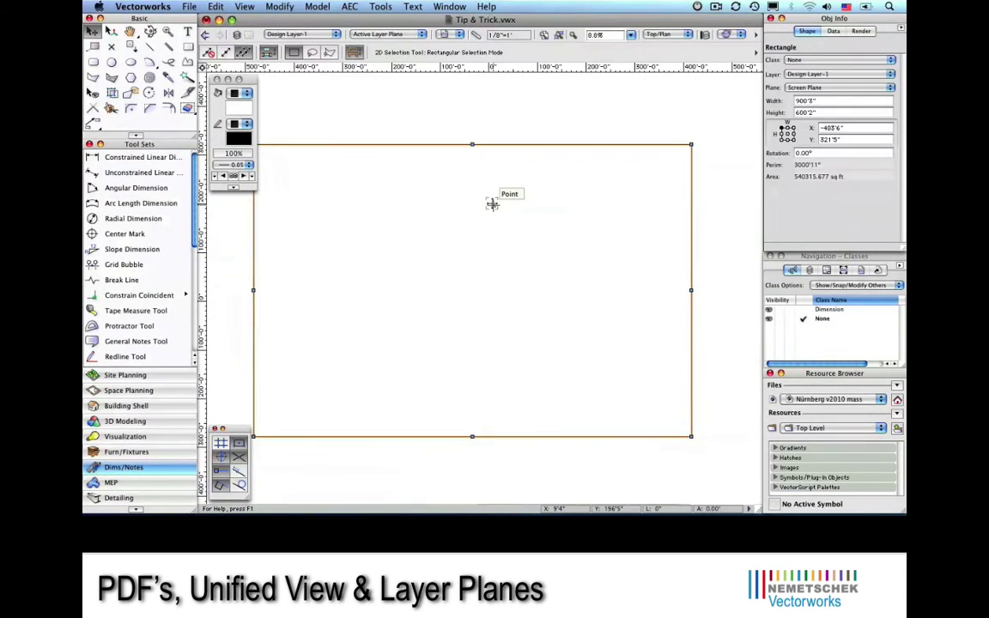
key("Delete")
Step: Set the plane of the linework group to Layer Plane and switch to the Right Isometric view
left_click(502, 194)
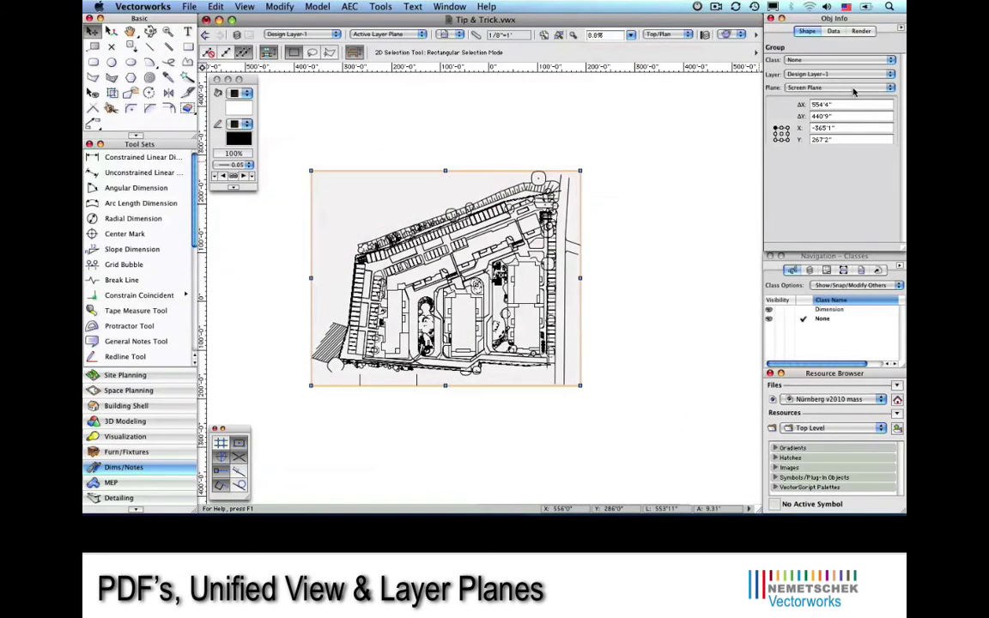
left_click(845, 88)
left_click(852, 99)
key("KP_3")
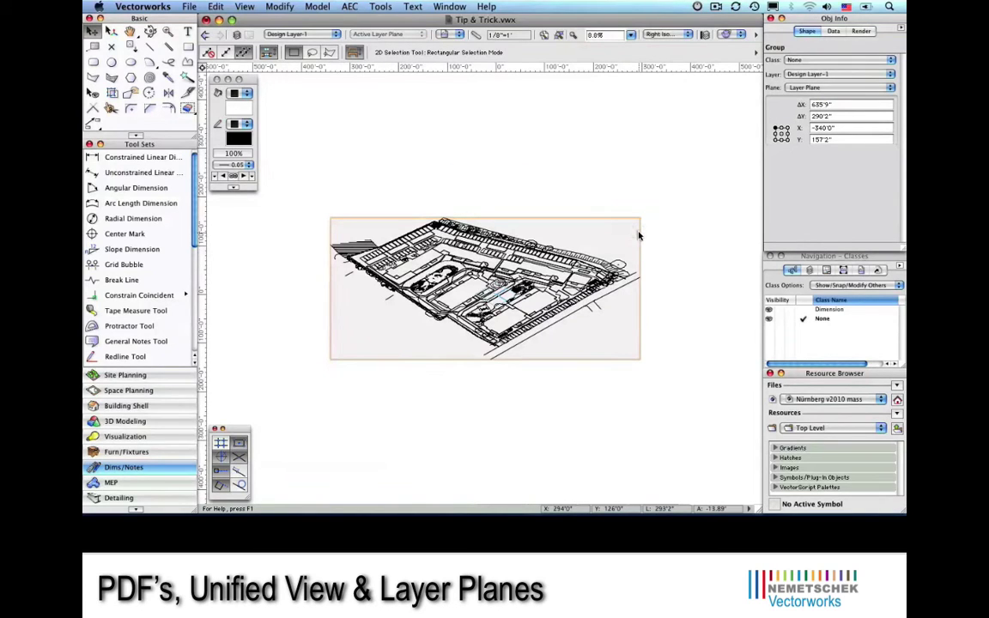
Step: Extrude the building footprint polygon nearest the front corner of the site plan to a height of 30'
key("c")
left_click_drag(361, 195, 601, 363)
key("x")
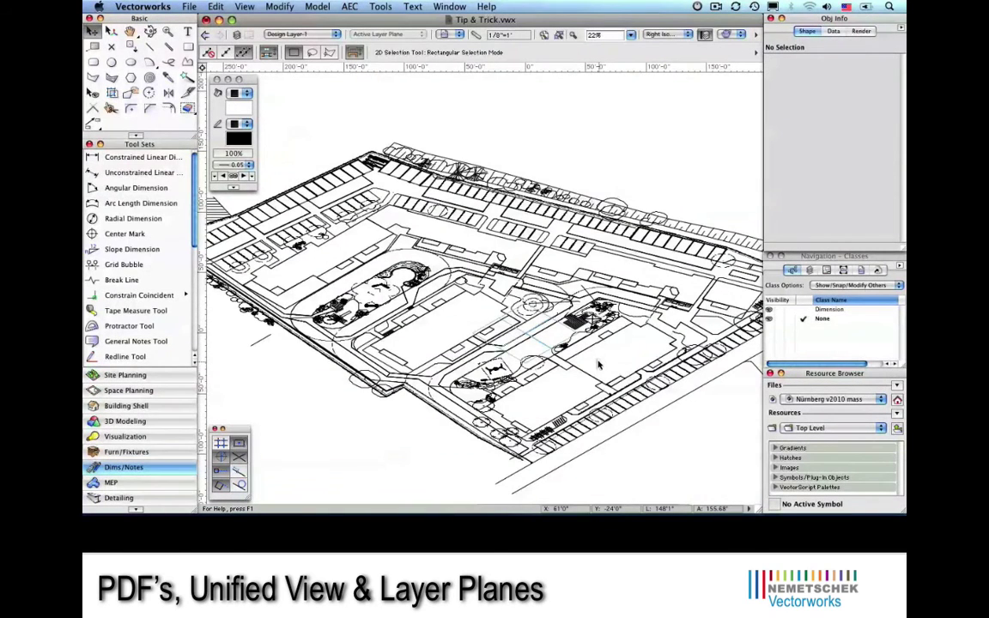
left_click(502, 417)
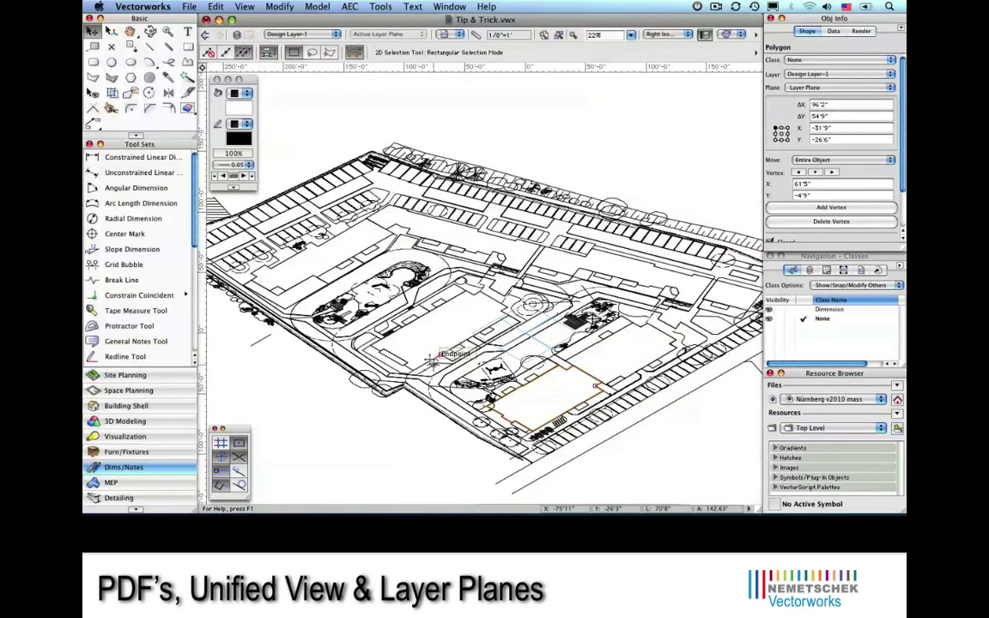
key("super+e")
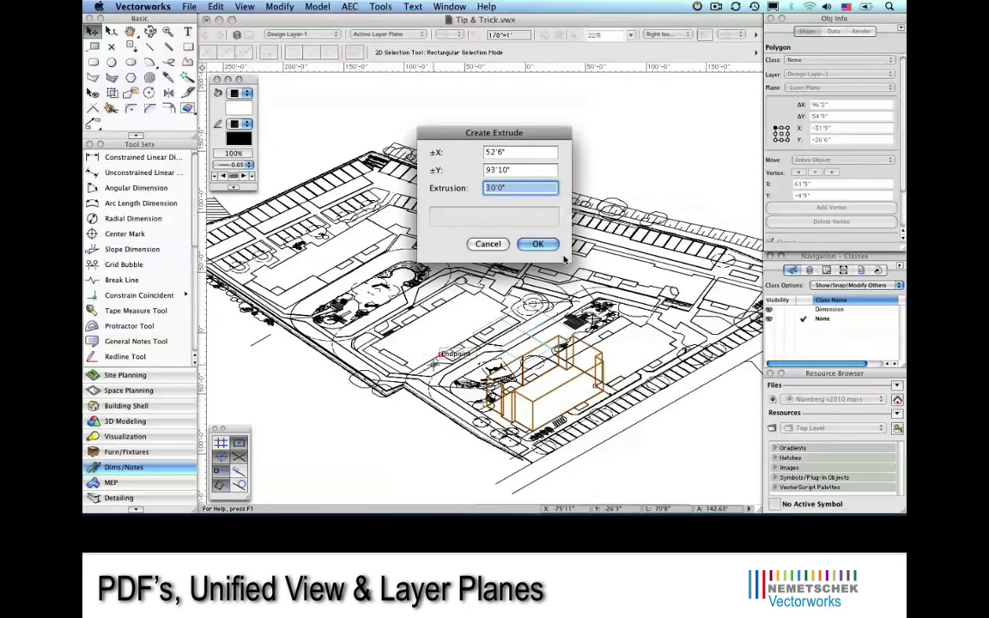
left_click(537, 244)
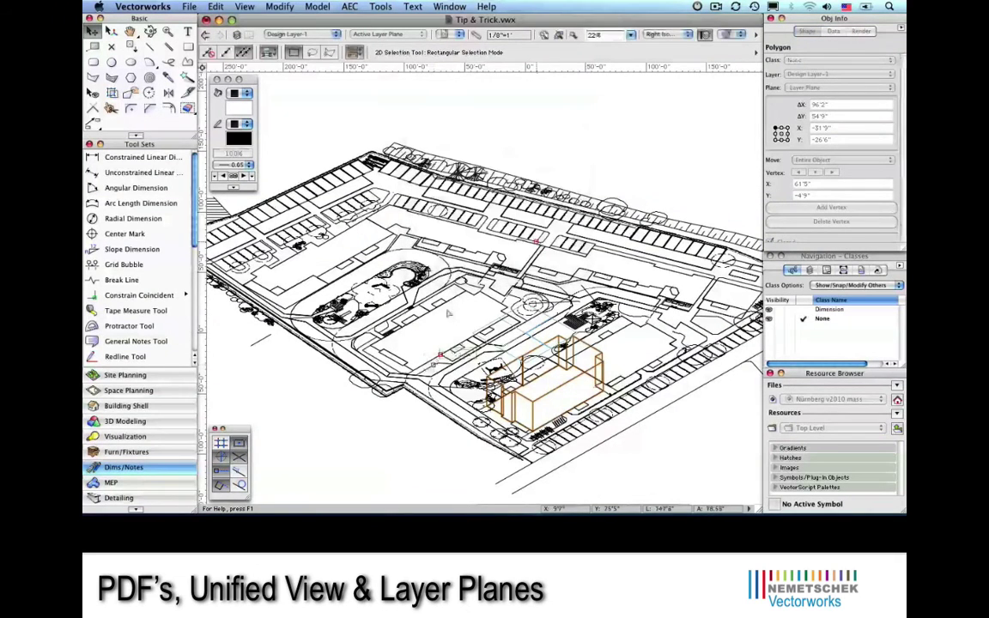
Step: Extrude the middle building footprint and the far-left building footprint separately, each to a height of 30'
left_click(395, 354)
key("super+e")
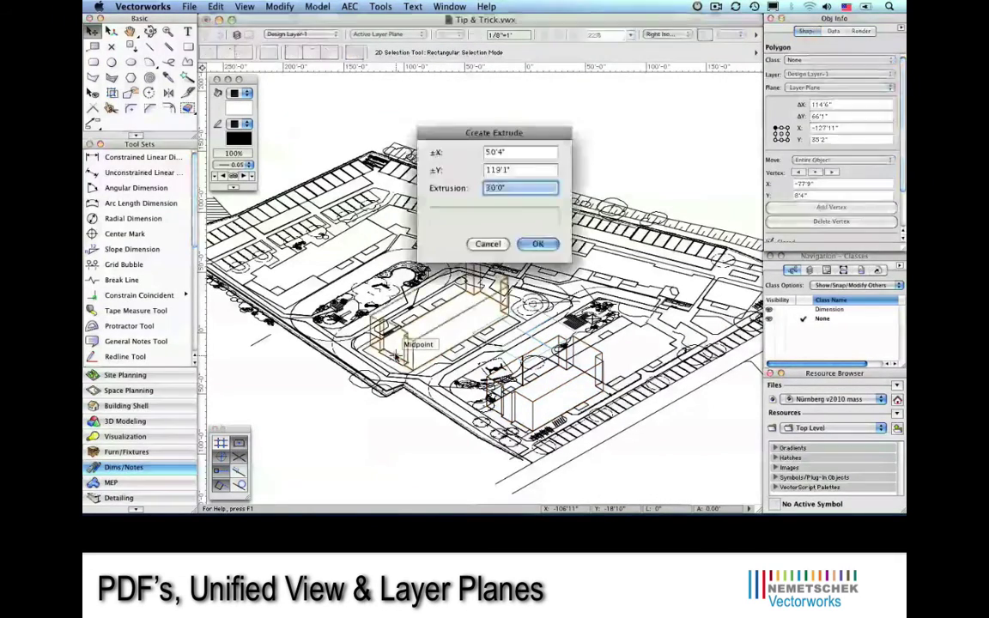
left_click(540, 244)
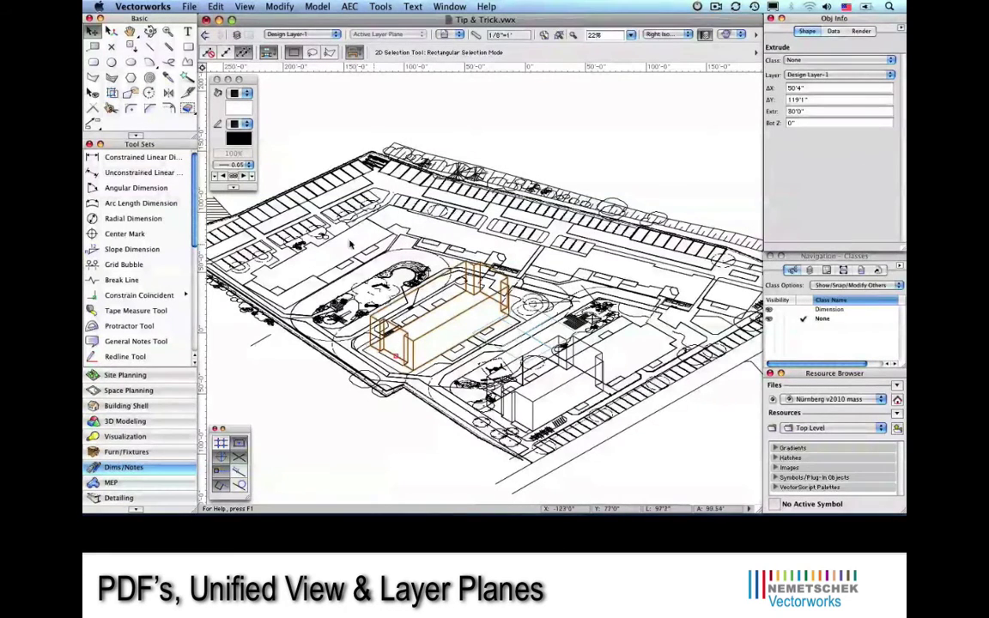
left_click(328, 273)
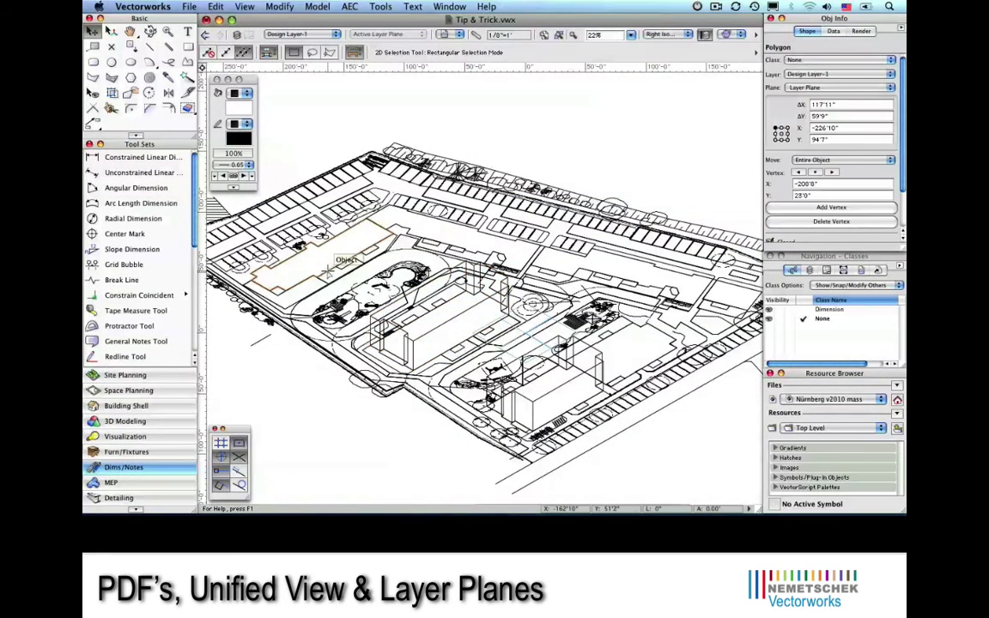
key("super+e")
left_click(535, 243)
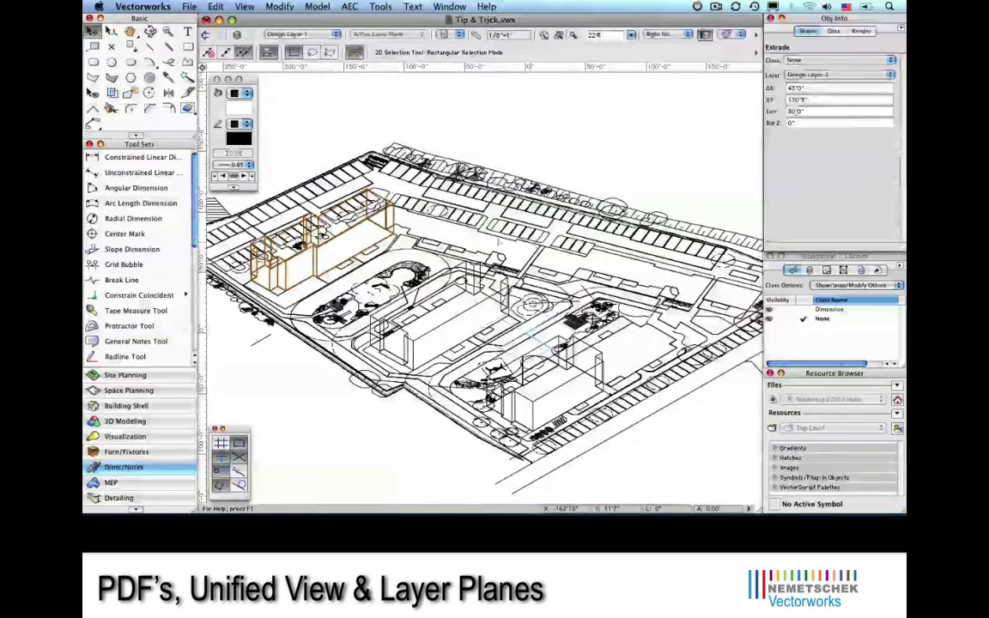
Step: Extrude the two adjoining footprints along the rear parking rows together by 30' and render the massing in OpenGL
left_click(405, 225)
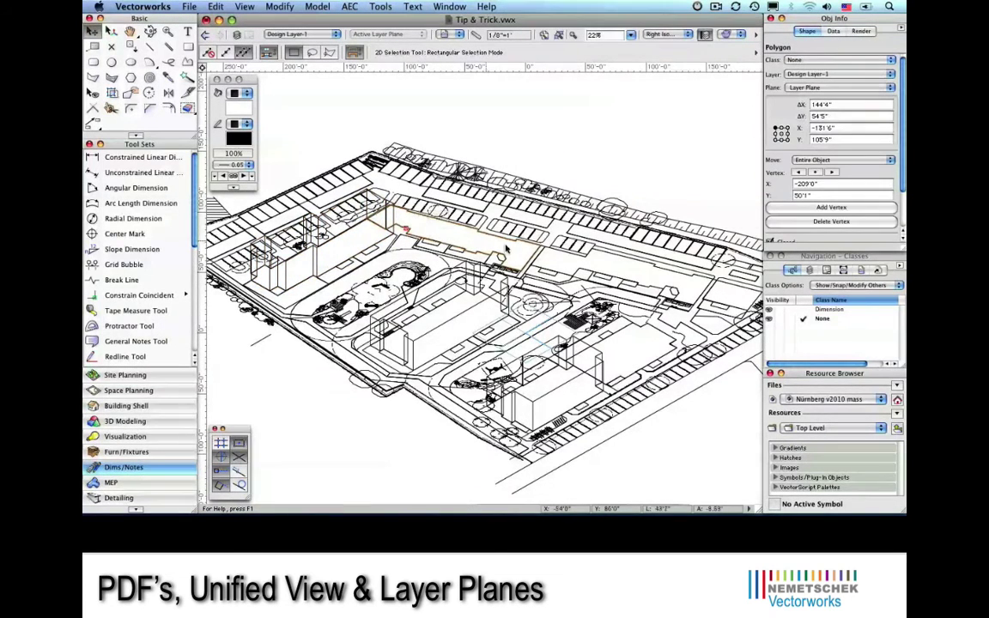
left_click(577, 267, "shift")
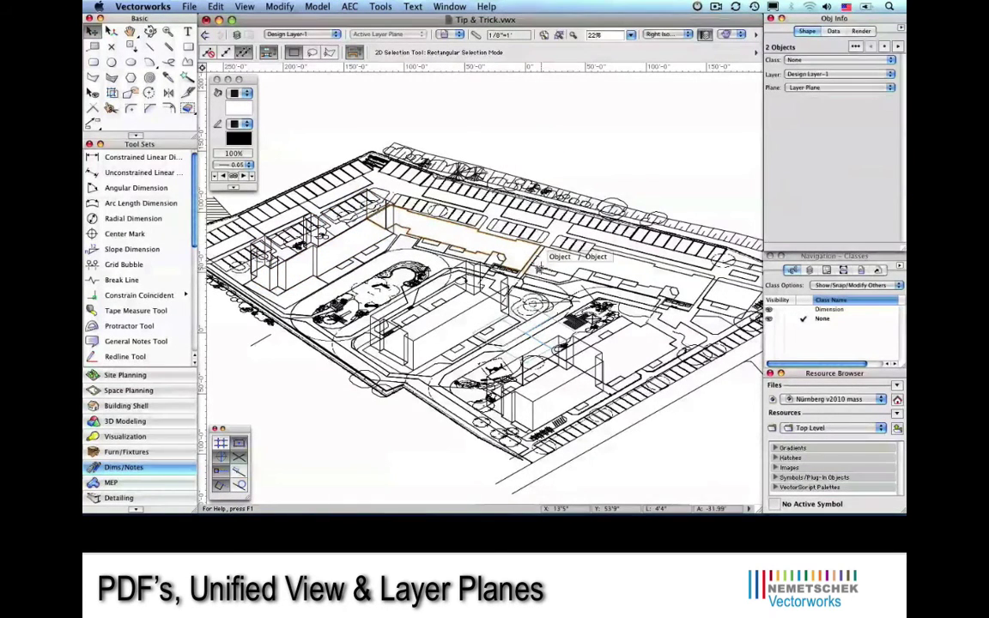
left_click(586, 269)
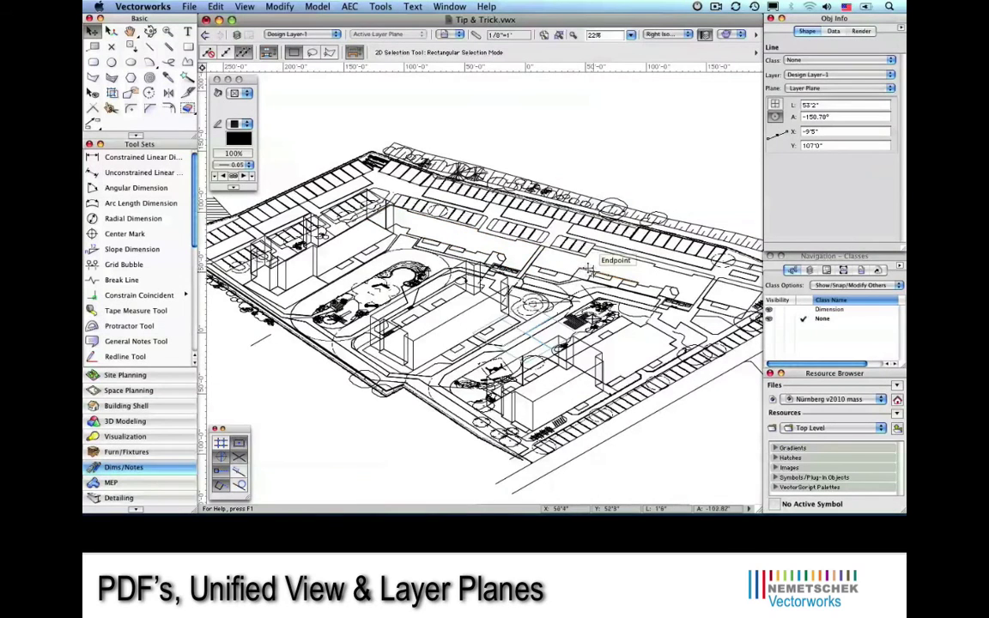
left_click(539, 245)
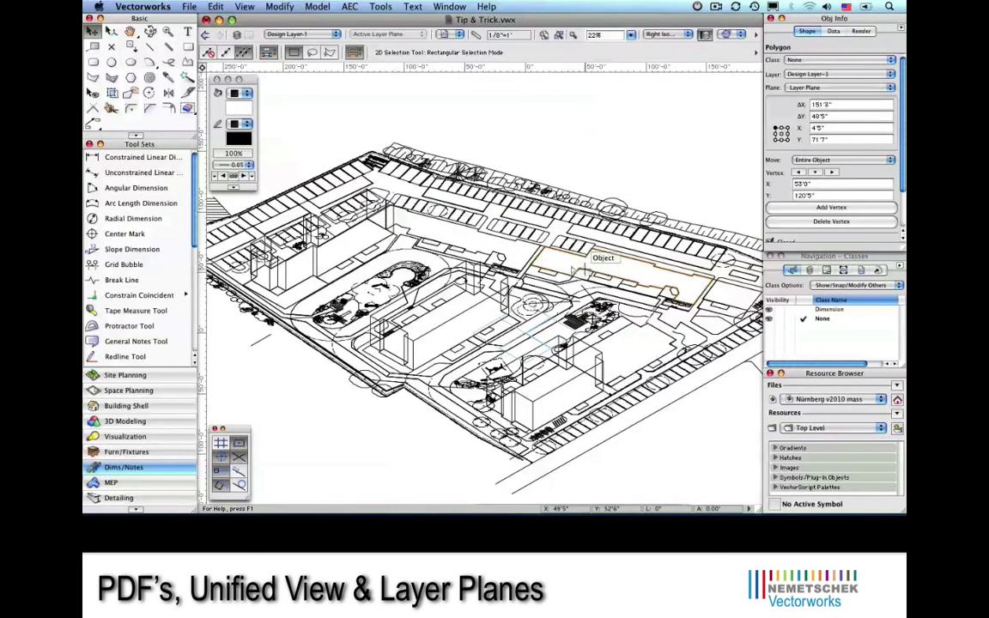
left_click(477, 251, "shift")
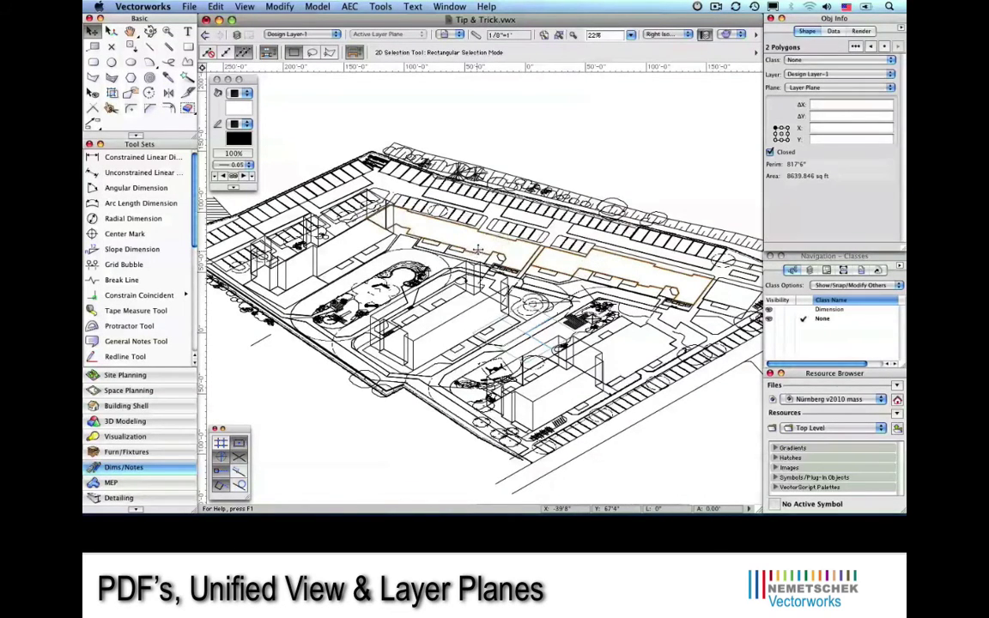
key("super+e")
key("Return")
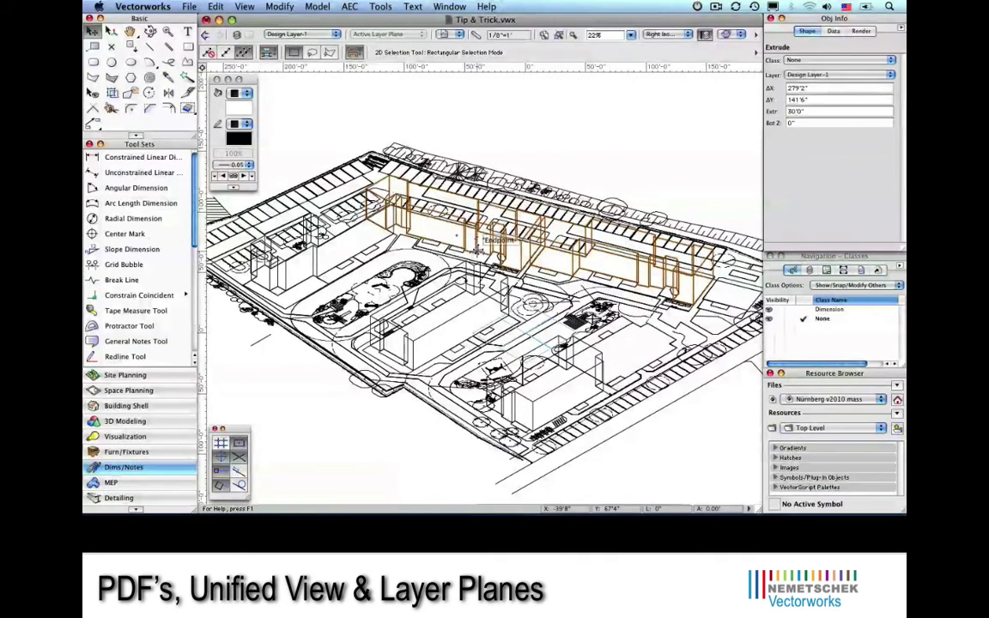
key("super+shift+g")
left_click(547, 162)
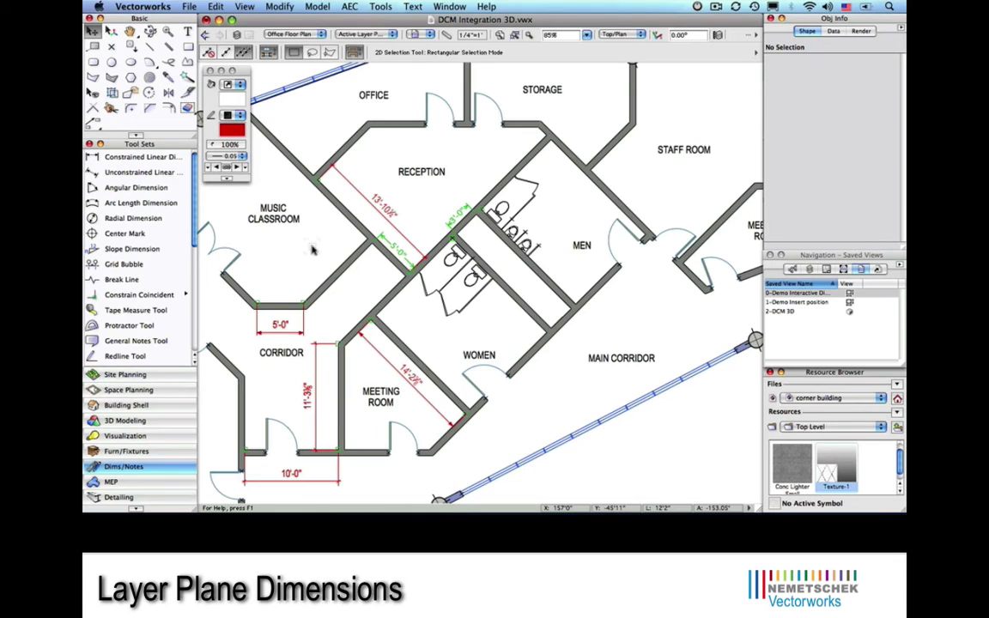
Step: Try a length of 8' for the constrained wall dimension between the music classroom and the corridor, and undo it
left_click(280, 325)
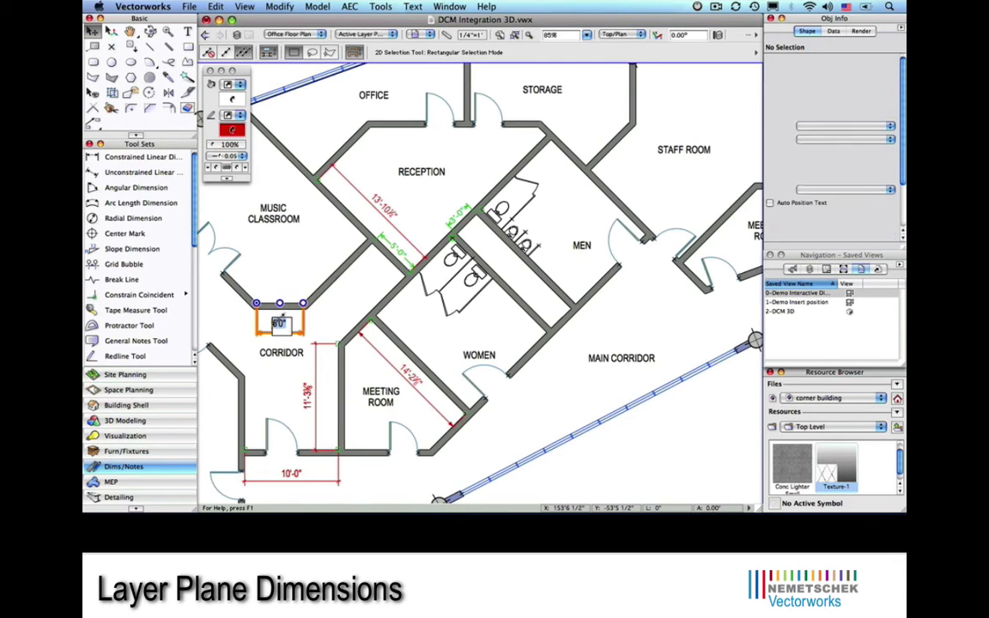
left_click(279, 324)
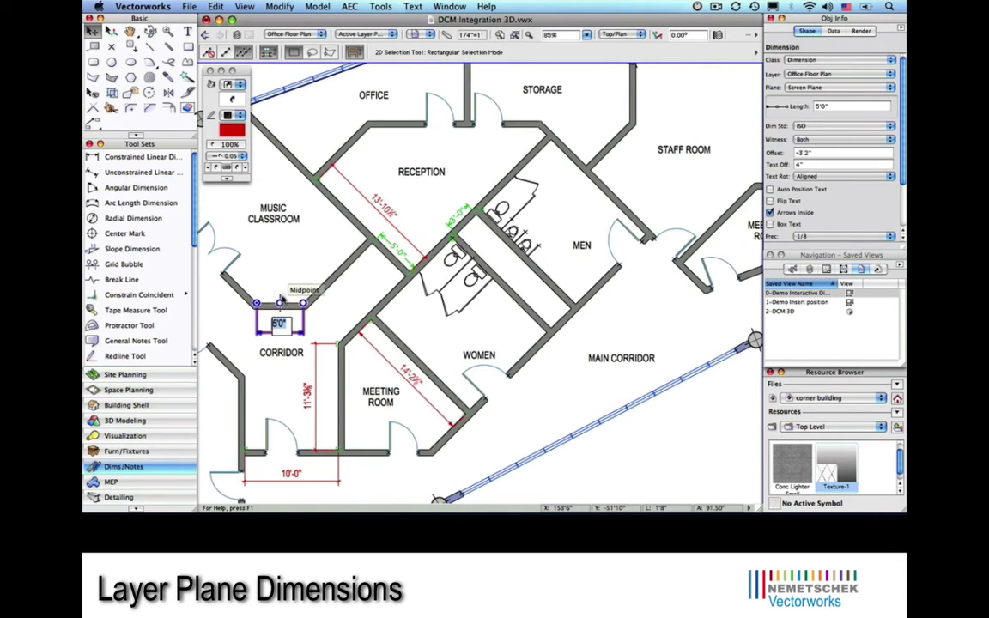
type("8'")
key("Return")
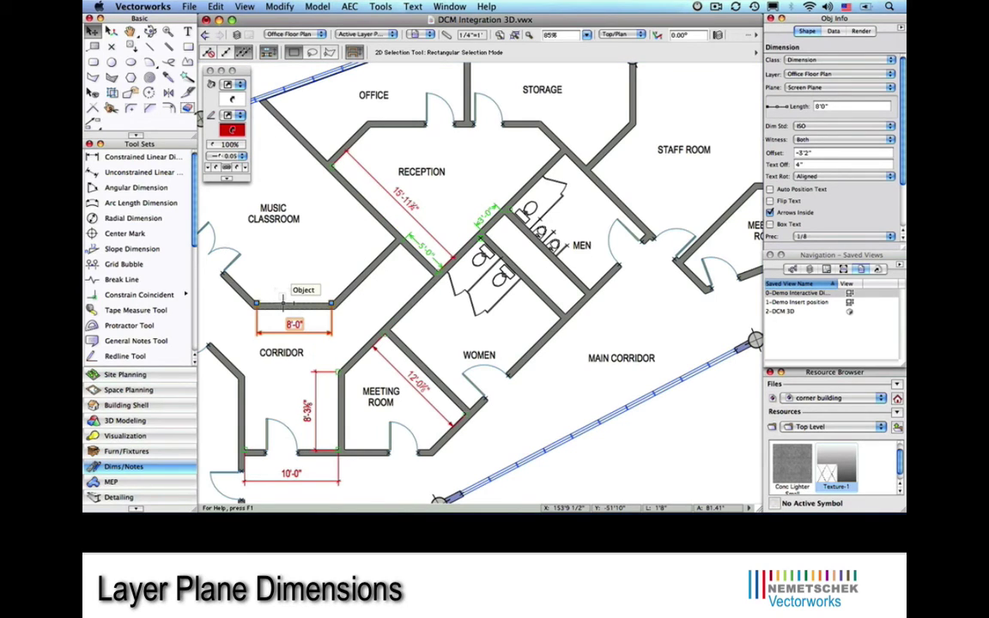
key("super+z")
left_click(284, 288)
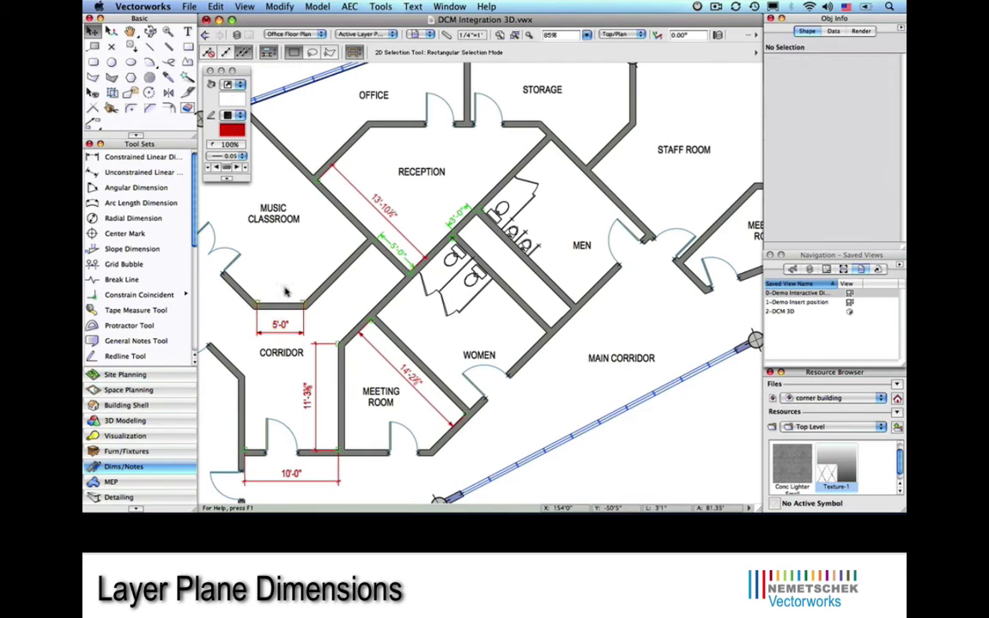
Step: Use Select Similar with Class as the criterion to select all red dimensions matching the reception dimension
left_click(187, 78)
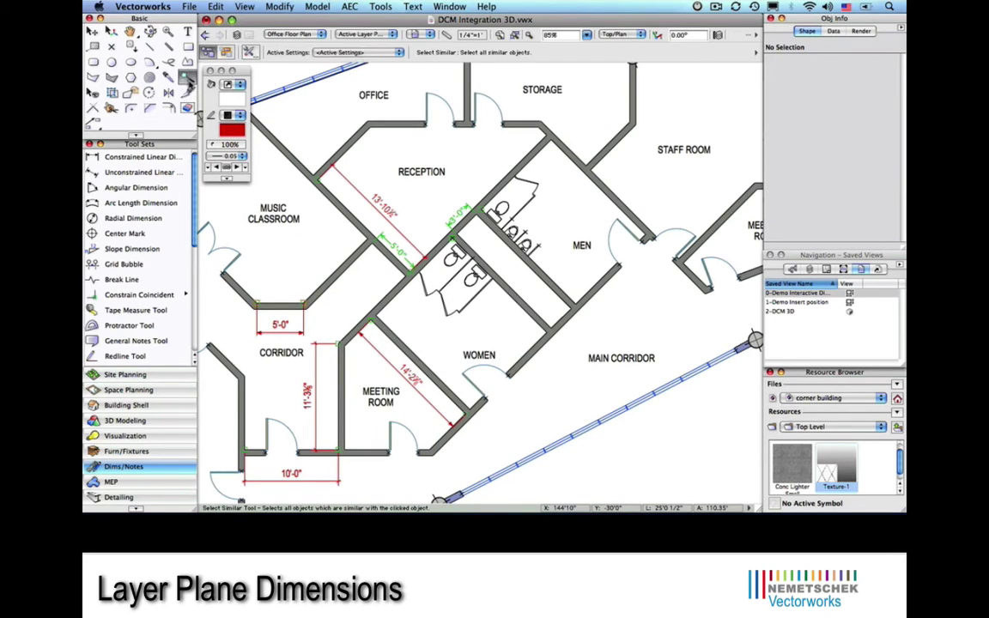
left_click(249, 52)
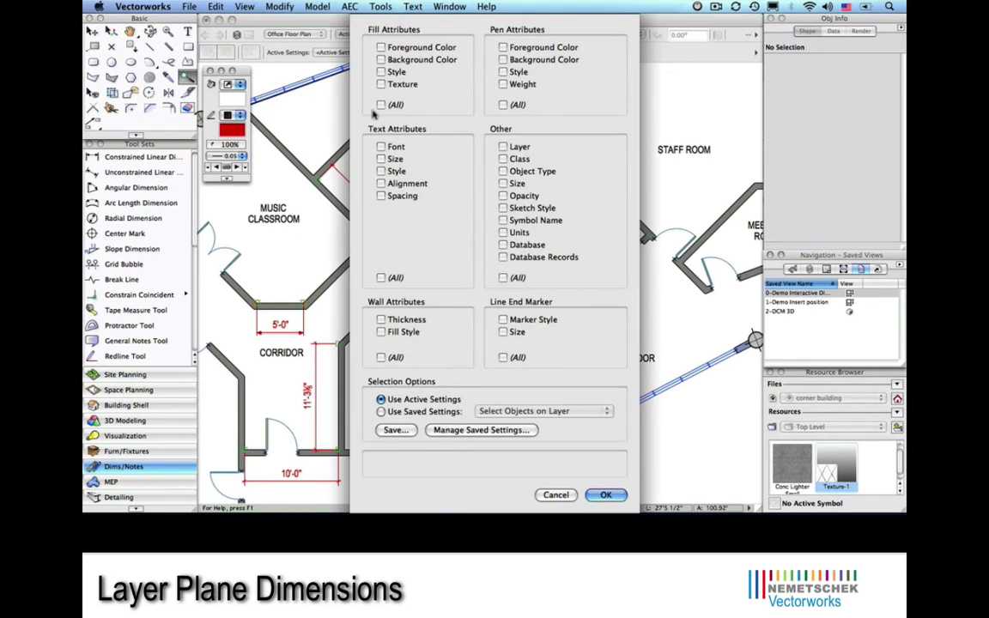
left_click(503, 158)
key("Return")
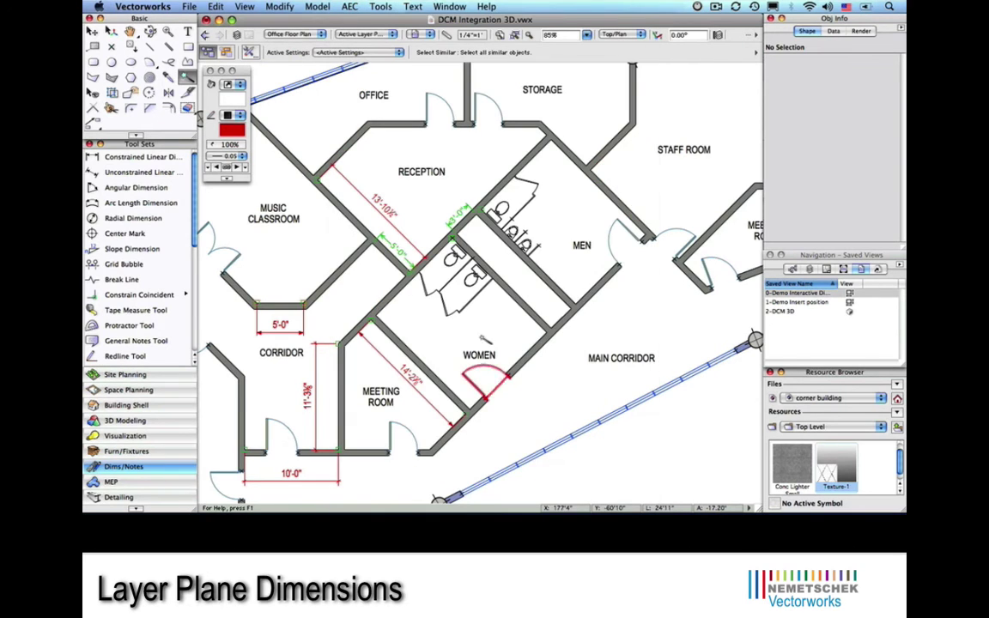
left_click(403, 202)
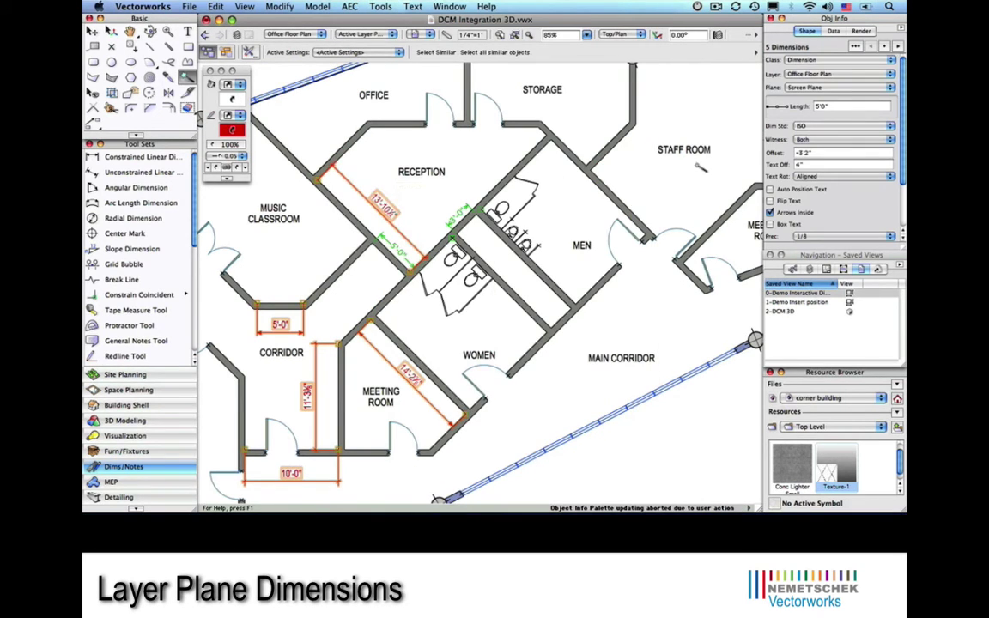
Step: Set the plane of the selected dimensions to Layer Plane and switch to the saved view 2-DCM 3D
left_click(850, 89)
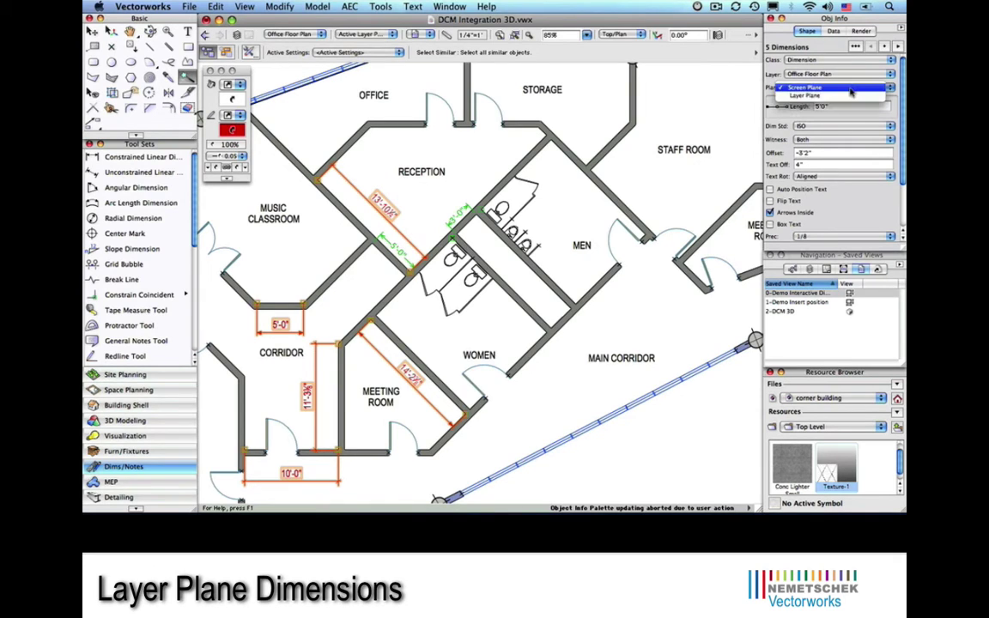
left_click(850, 99)
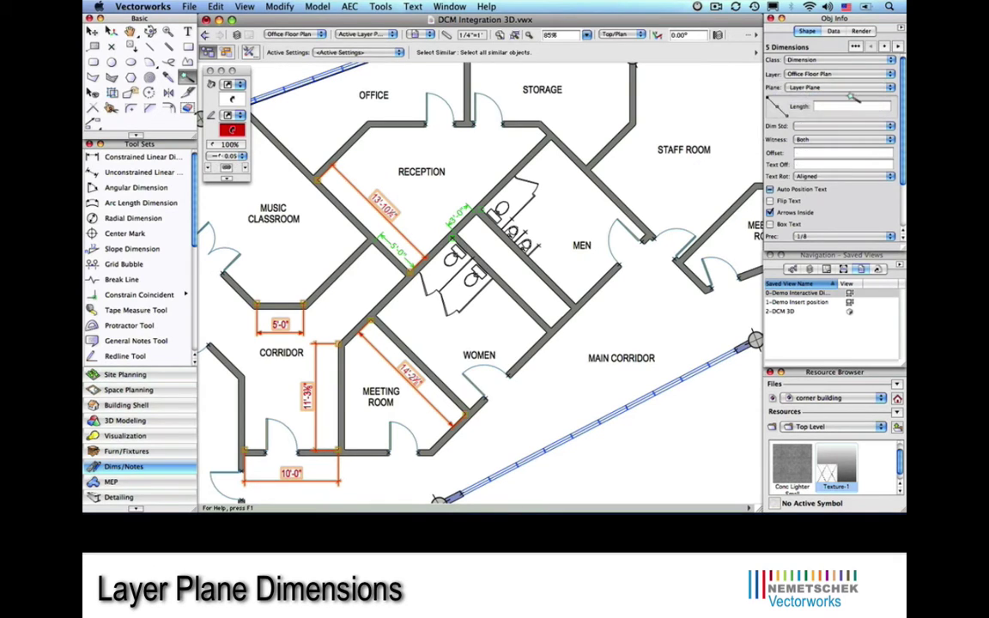
key("x")
left_click(429, 35)
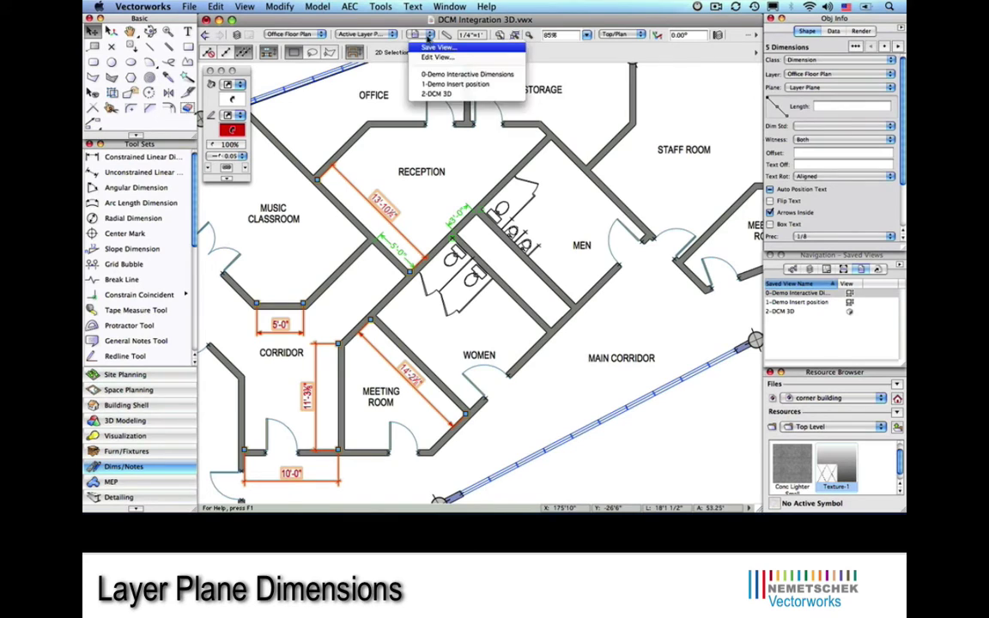
left_click(437, 95)
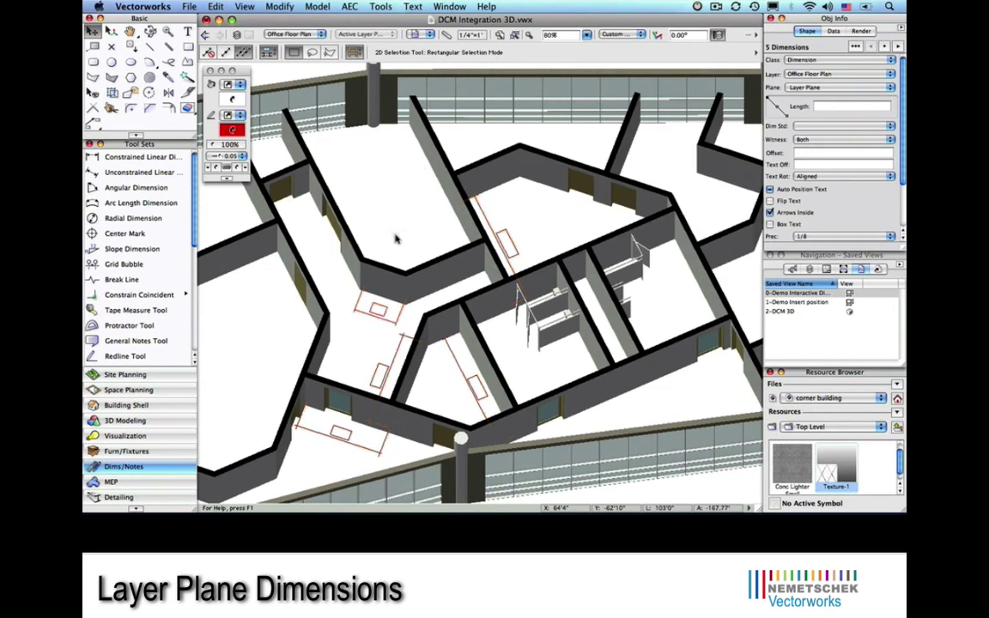
Step: Set the wall dimension at the corridor end of the music classroom to 24 inches in the 3D view
left_click(396, 240)
left_click(369, 307)
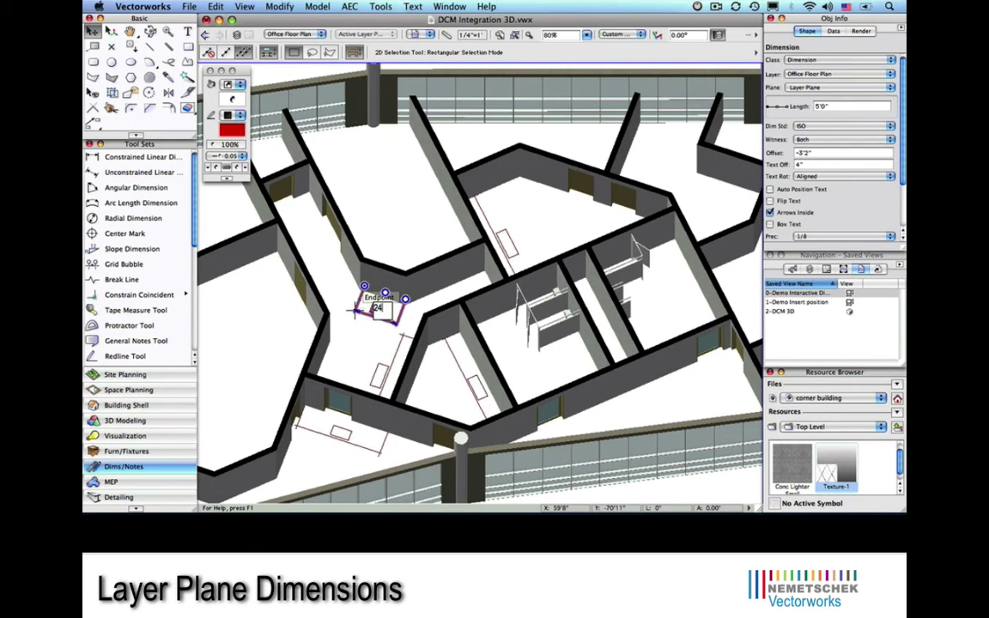
key("Return")
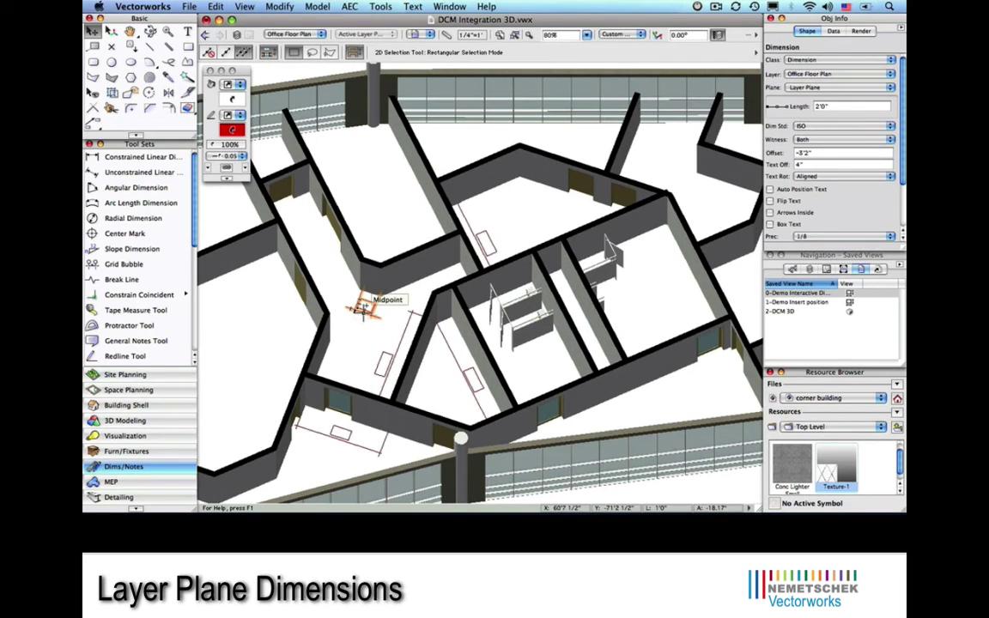
Step: Change the same music classroom wall dimension to 5 in the 3D view
double_click(363, 308)
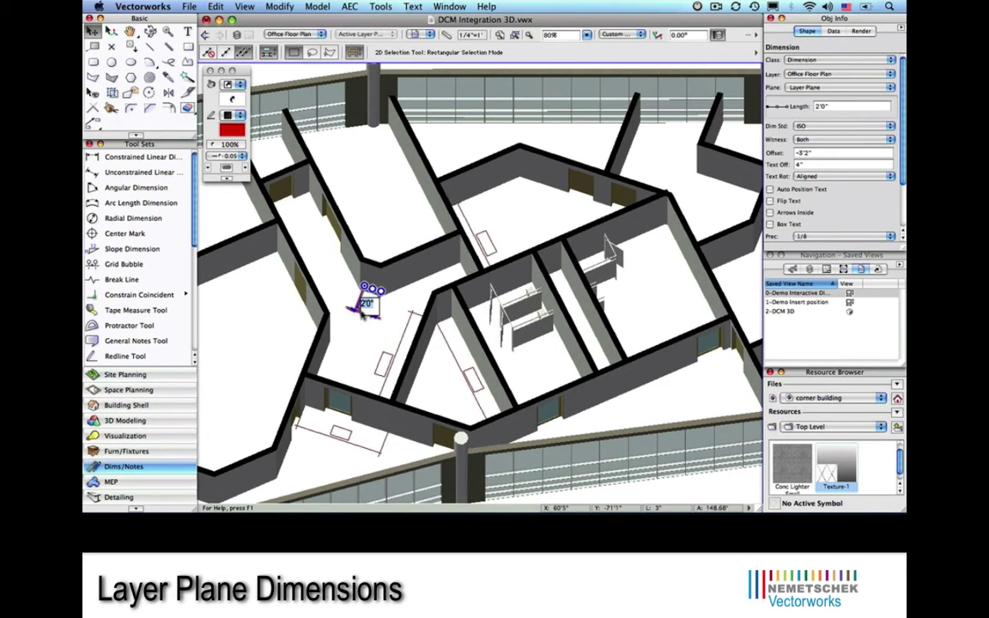
type("5")
key("Return")
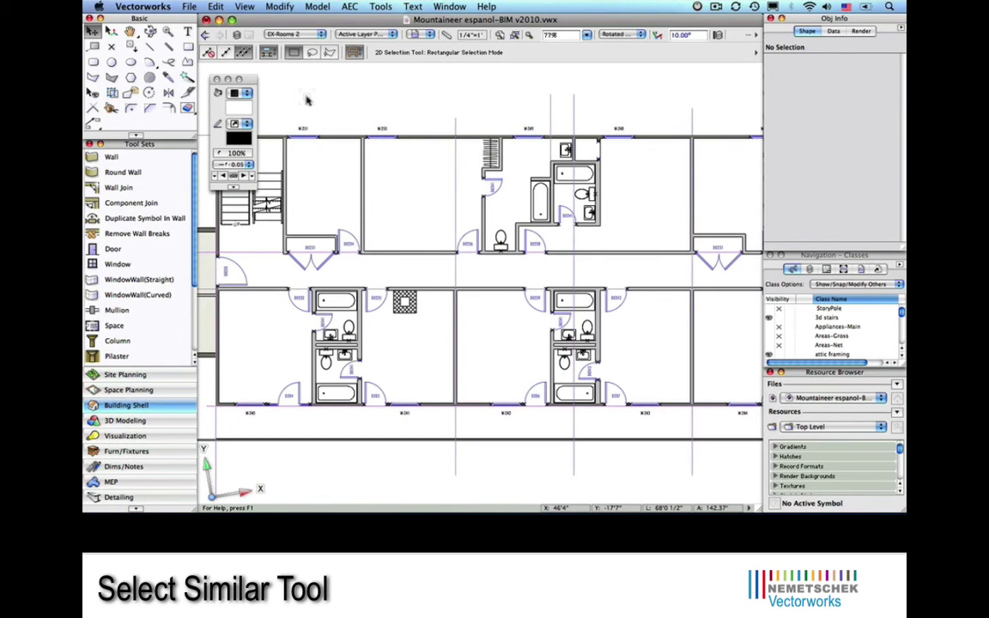
Step: Use Select Similar with Object Type as the criterion to select all doors in the floor plan
left_click(187, 78)
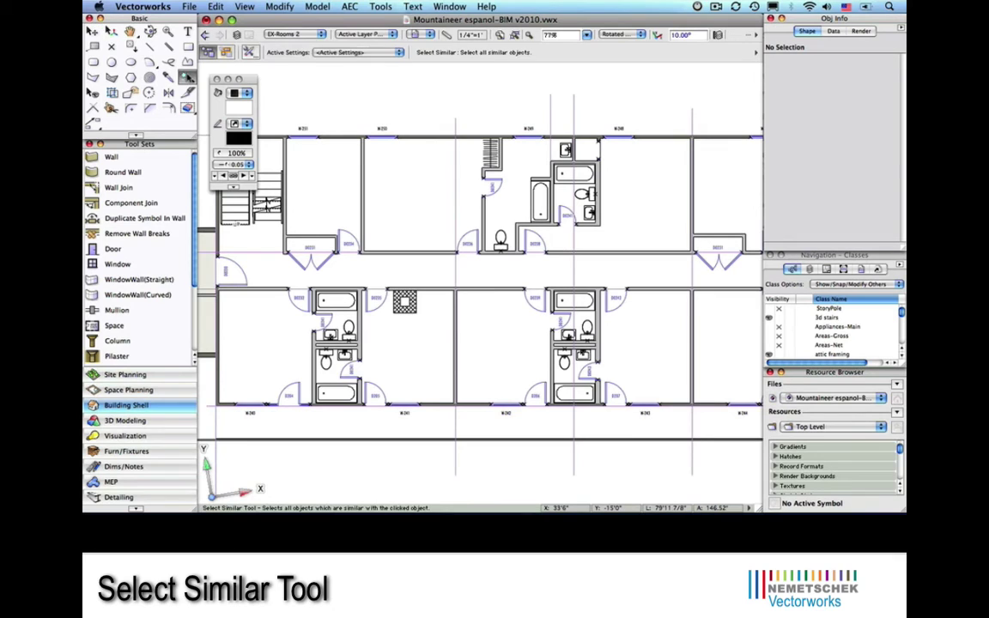
left_click(227, 53)
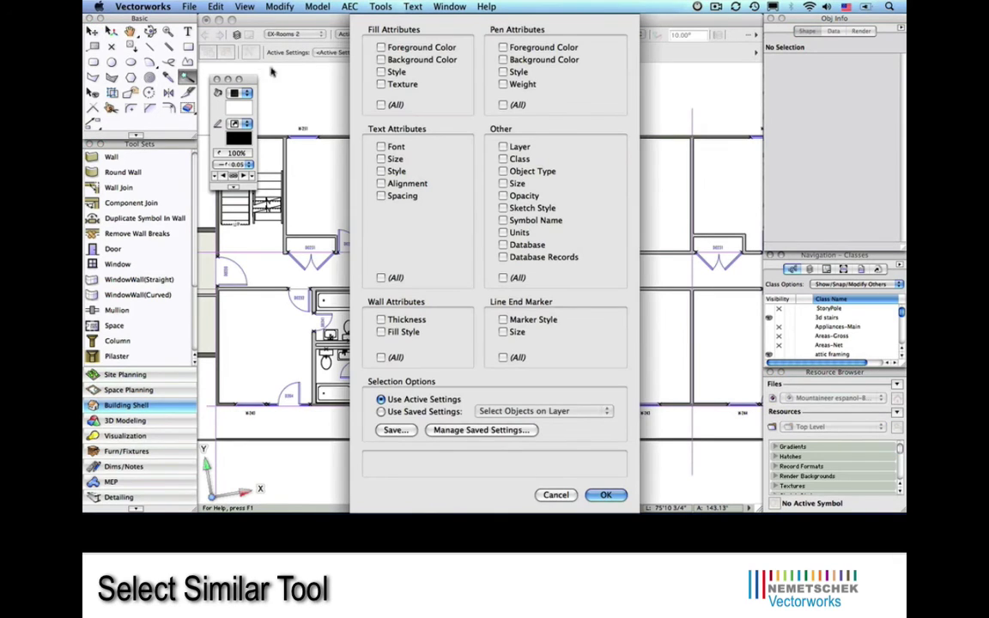
left_click(503, 171)
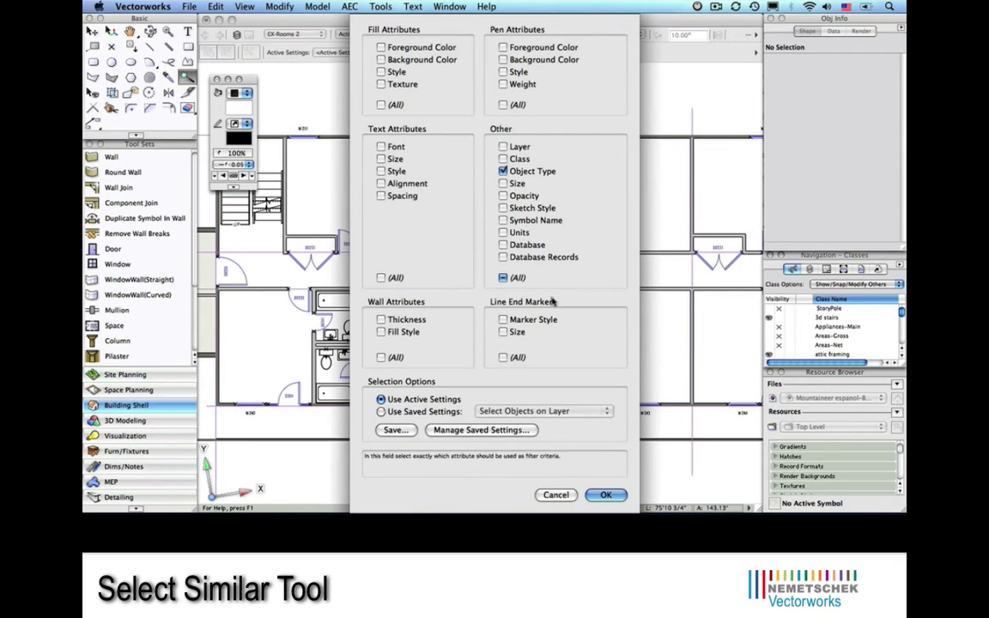
left_click(606, 495)
left_click(529, 292)
left_click(530, 302)
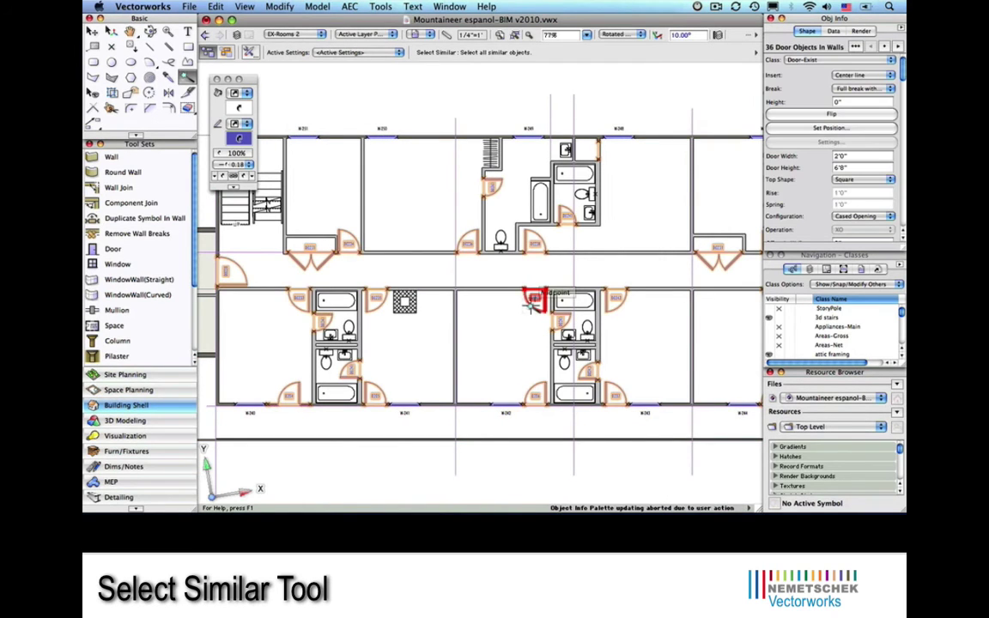
Step: Use Select Similar by Object Type on a wall to select all walls, and clear the selection
left_click(504, 292)
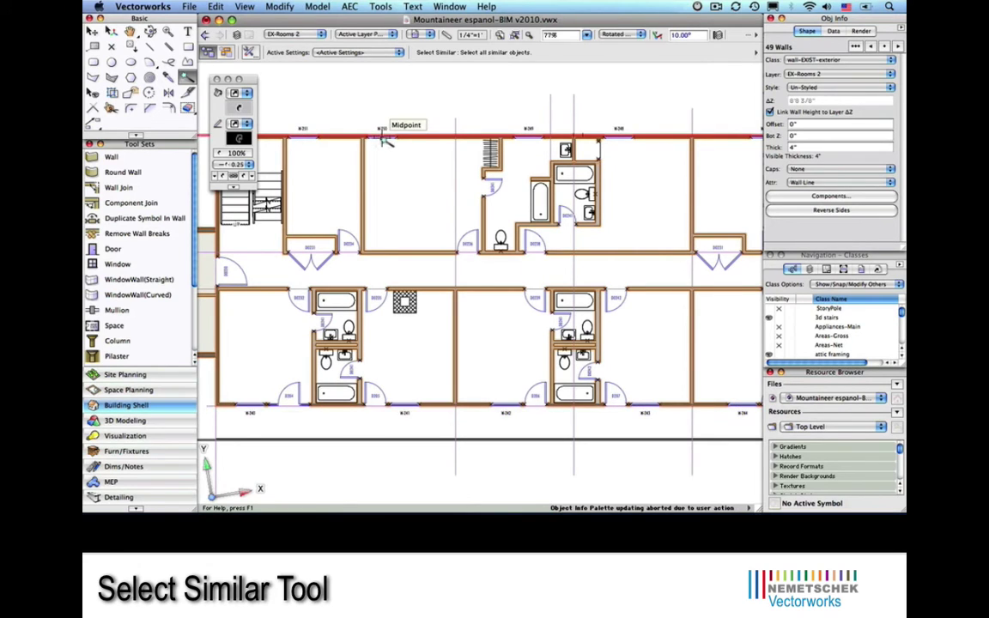
key("x")
key("x")
Step: Configure the Select Similar criteria to use Size only, with Object Type turned off
left_click(188, 77)
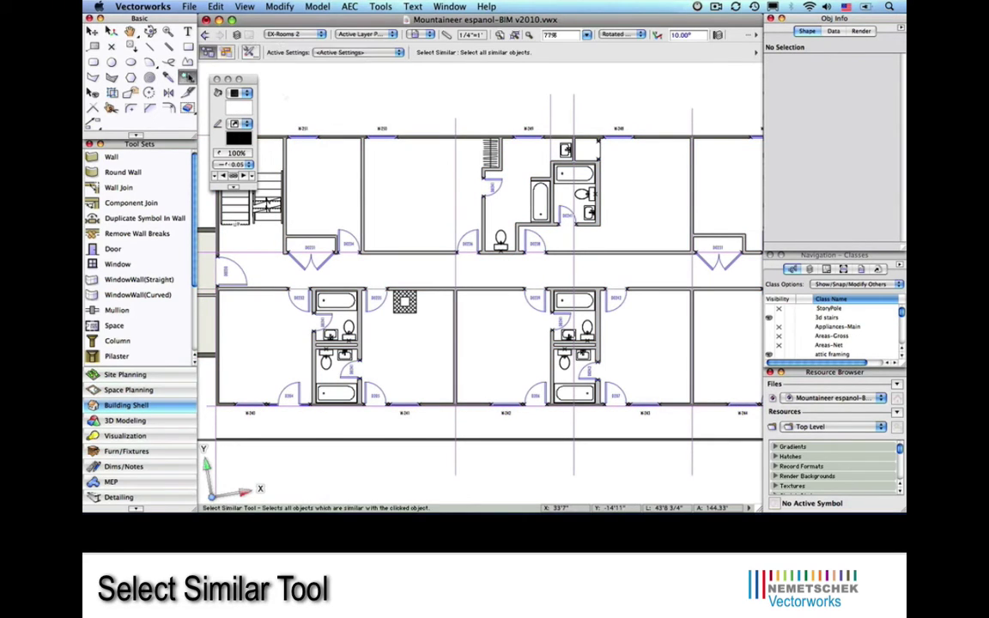
left_click(227, 53)
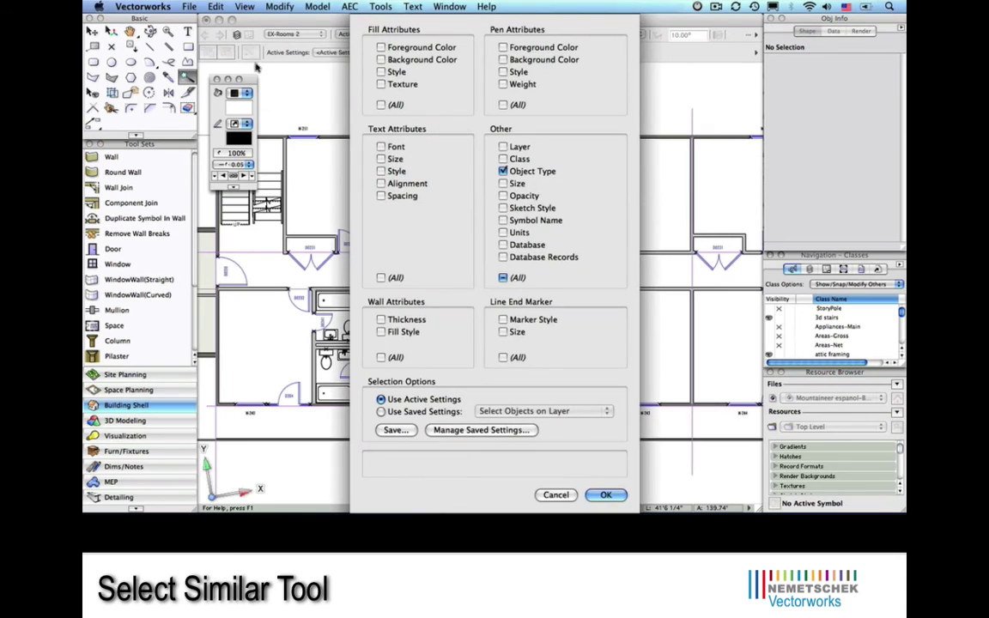
left_click(503, 183)
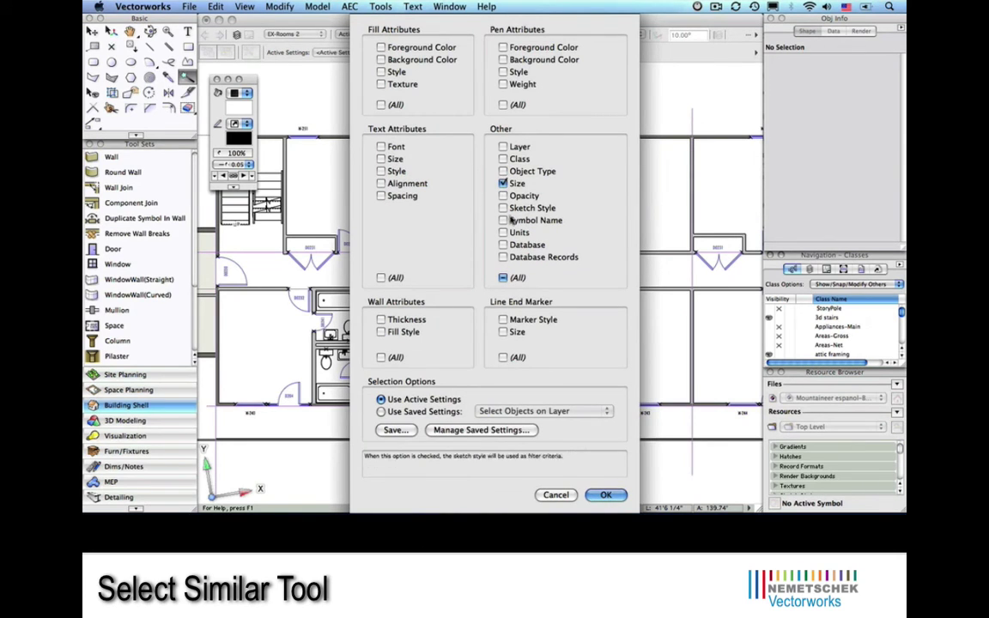
left_click(607, 496)
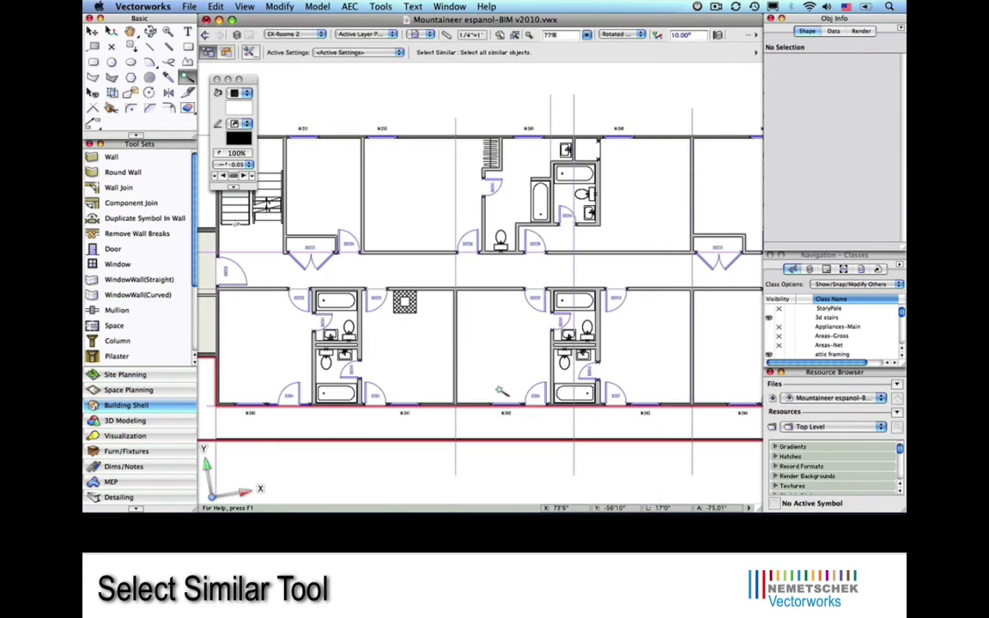
Step: Use Select Similar on a double closet door, a room entry door and a bathroom door to select doors of matching size
left_click(330, 265)
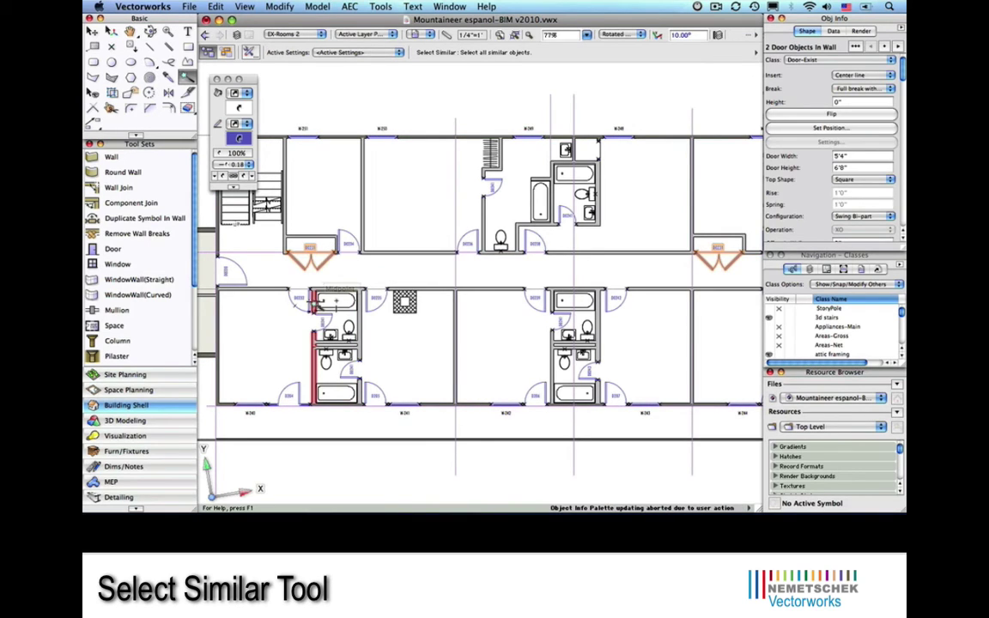
left_click(295, 306)
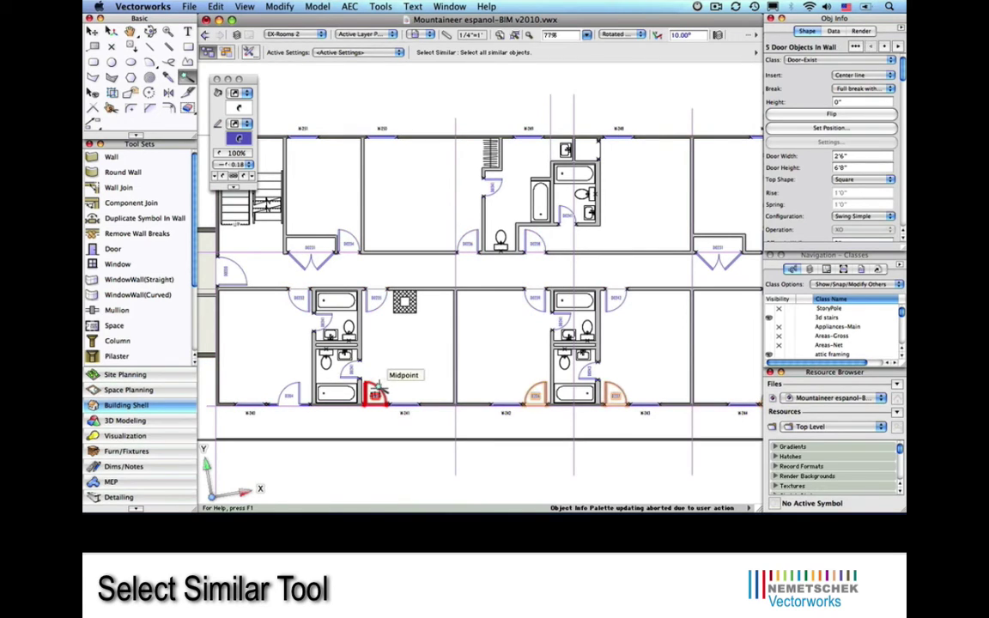
left_click(323, 322)
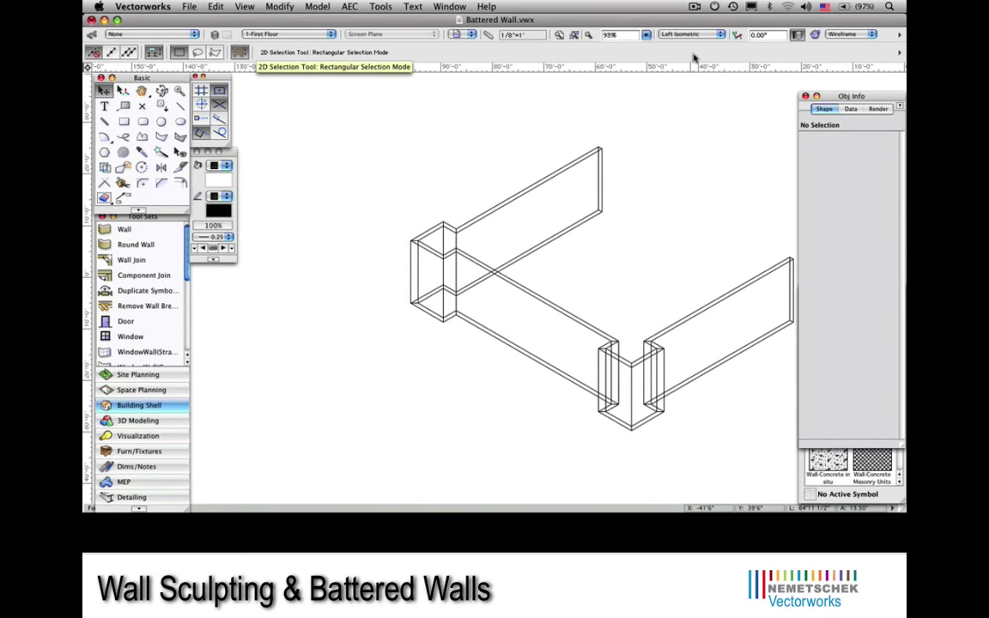
Step: Show the battered wall model in Top/Plan and move the notched profile polygon outside the long vertical wall
key("super+5")
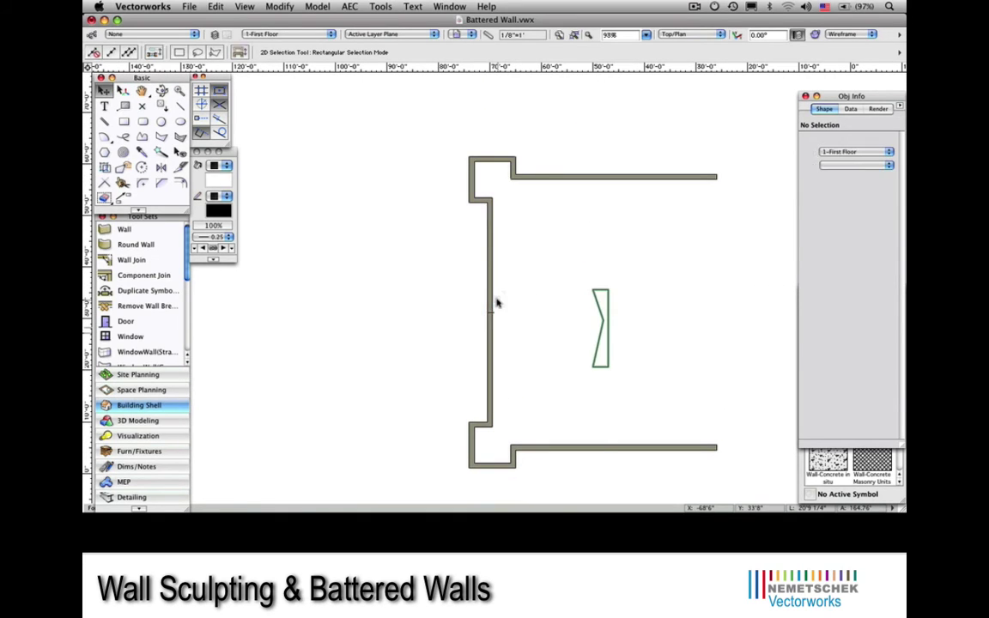
left_click(573, 302)
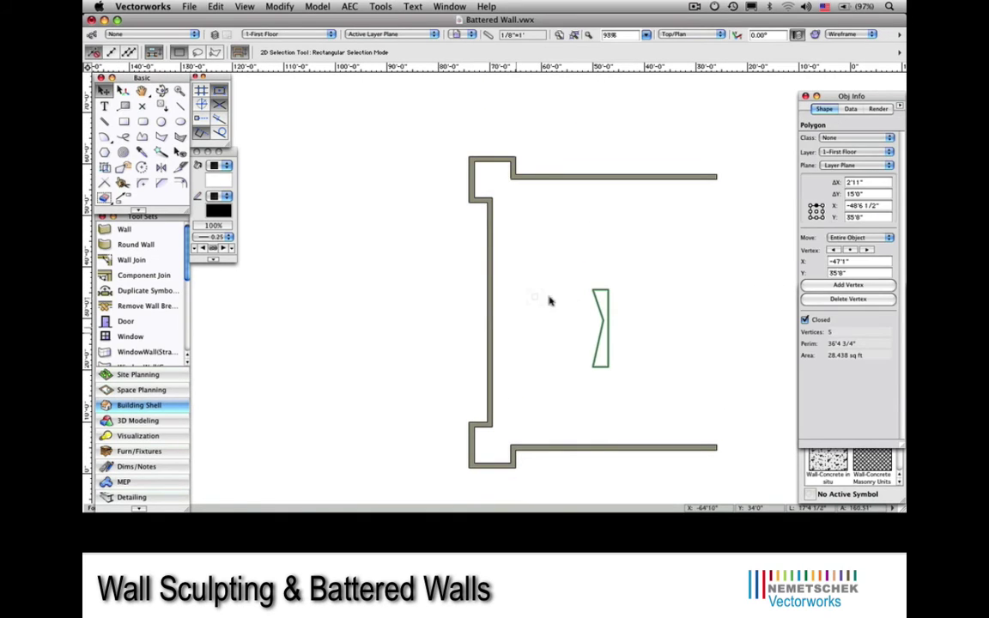
left_click_drag(607, 314, 436, 270)
left_click(464, 264)
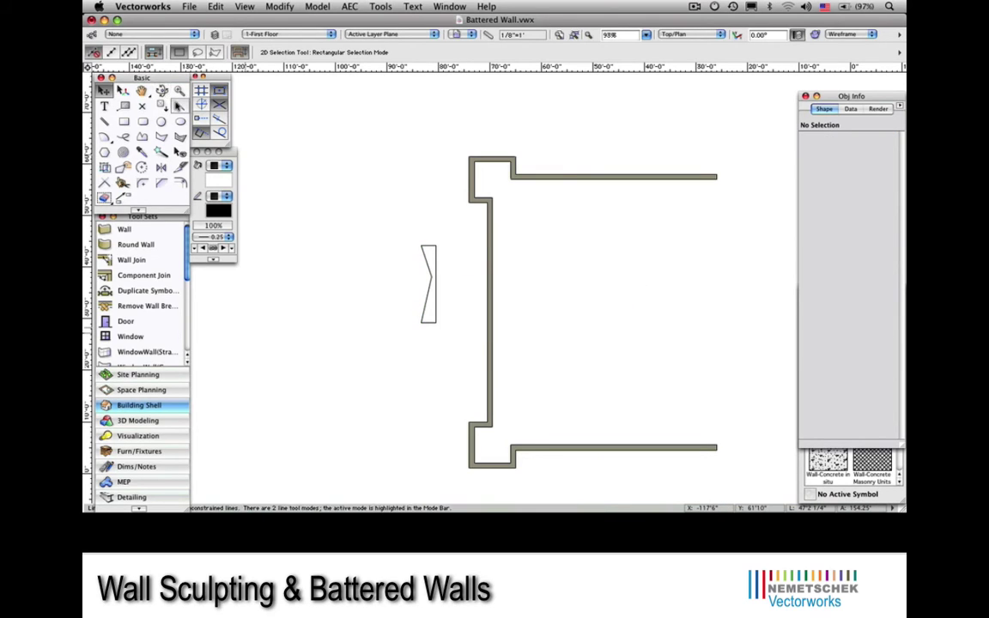
Step: Draw a vertical line about 42'6" long down the outer face of the long wall between the corner piers
left_click(179, 107)
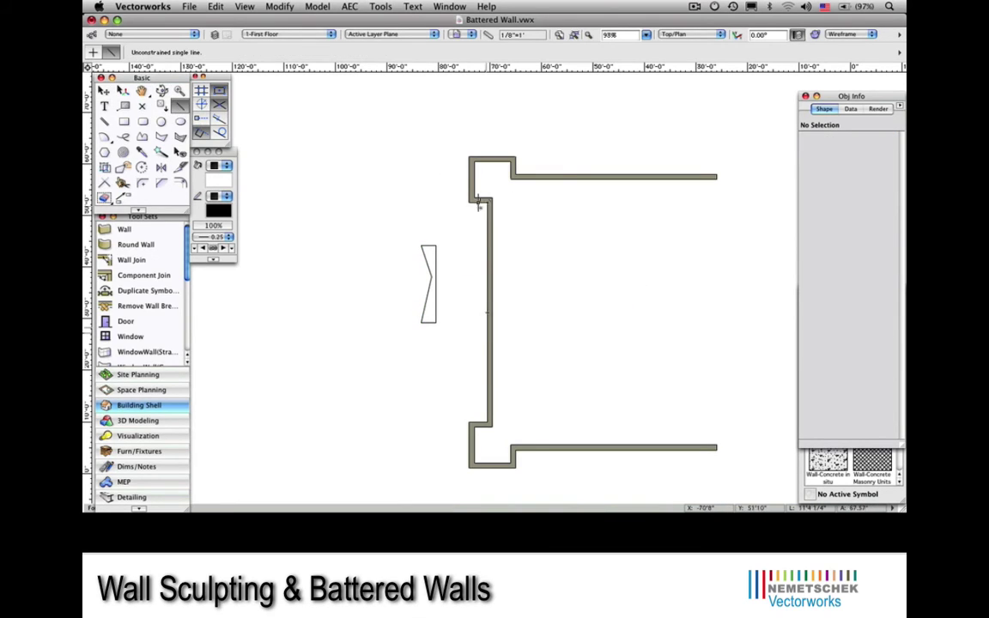
left_click(485, 424)
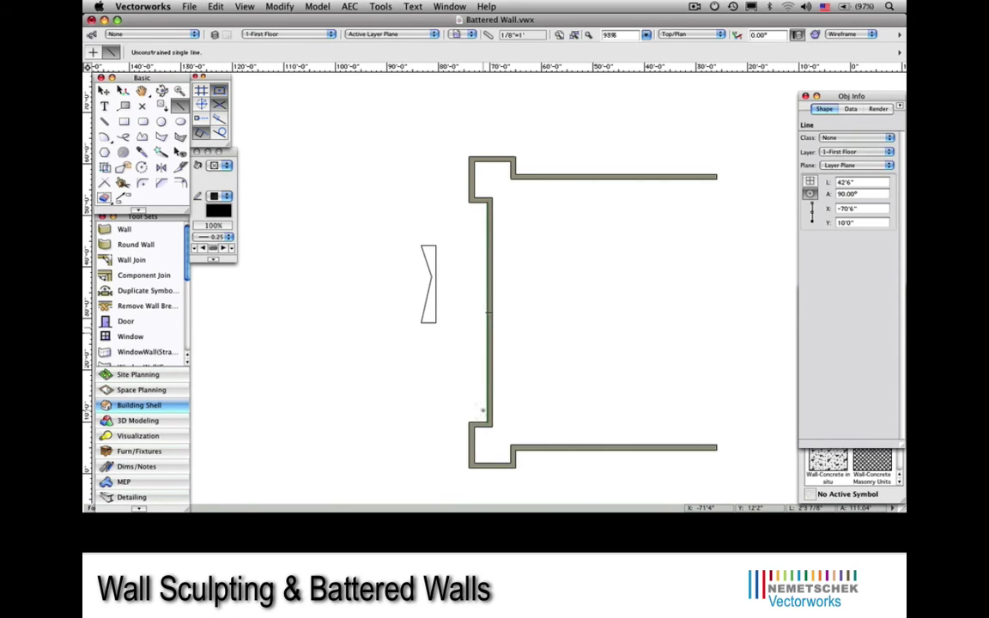
key("x")
Step: Extrude the notched polygon along the line on the wall face, using uniform scale with factor 1
left_click(433, 321, "shift")
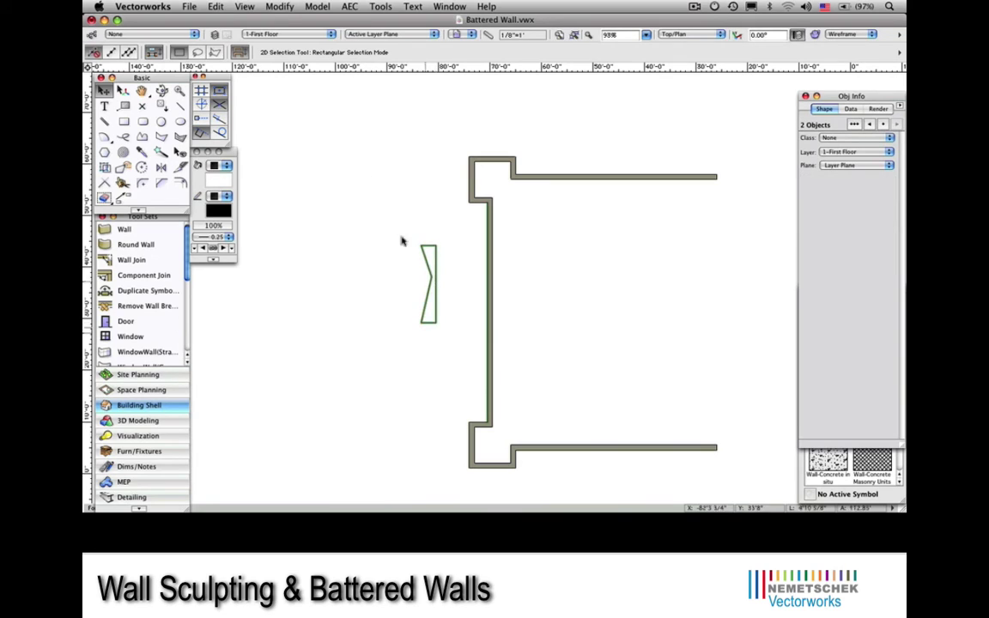
left_click(315, 7)
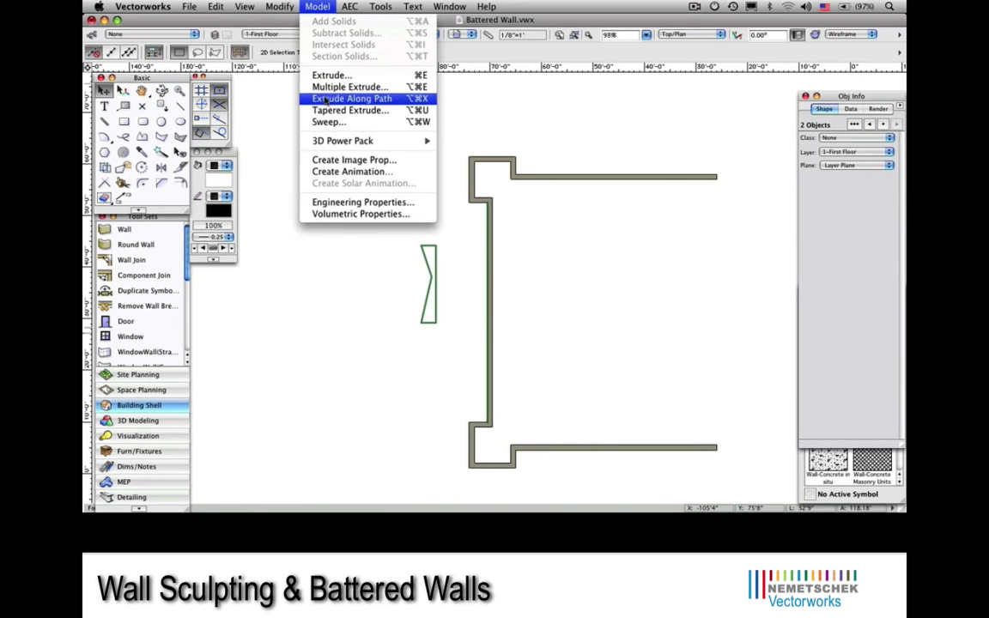
left_click(352, 98)
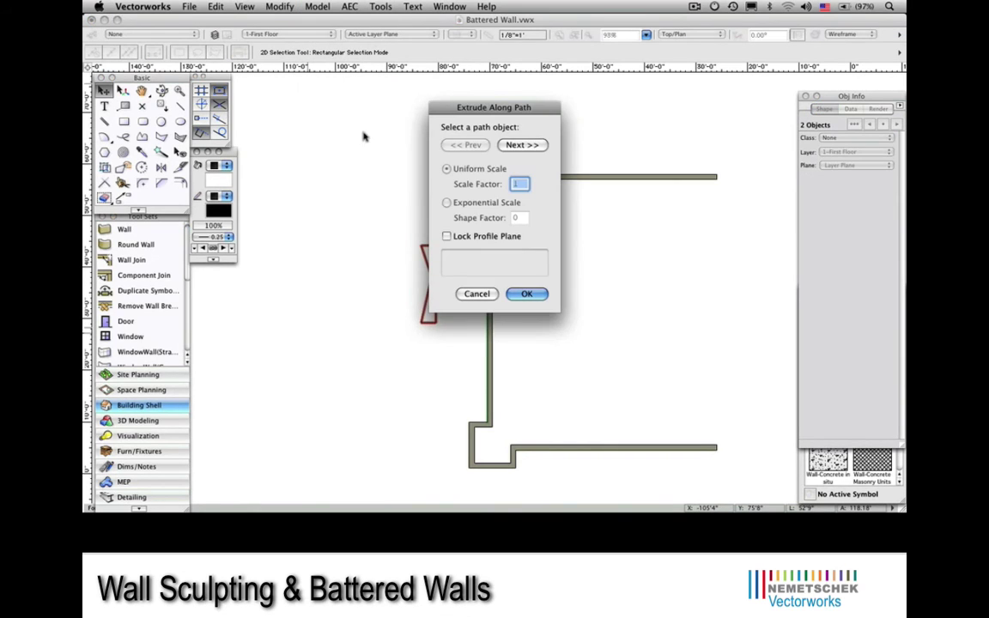
left_click(525, 144)
left_click(538, 297)
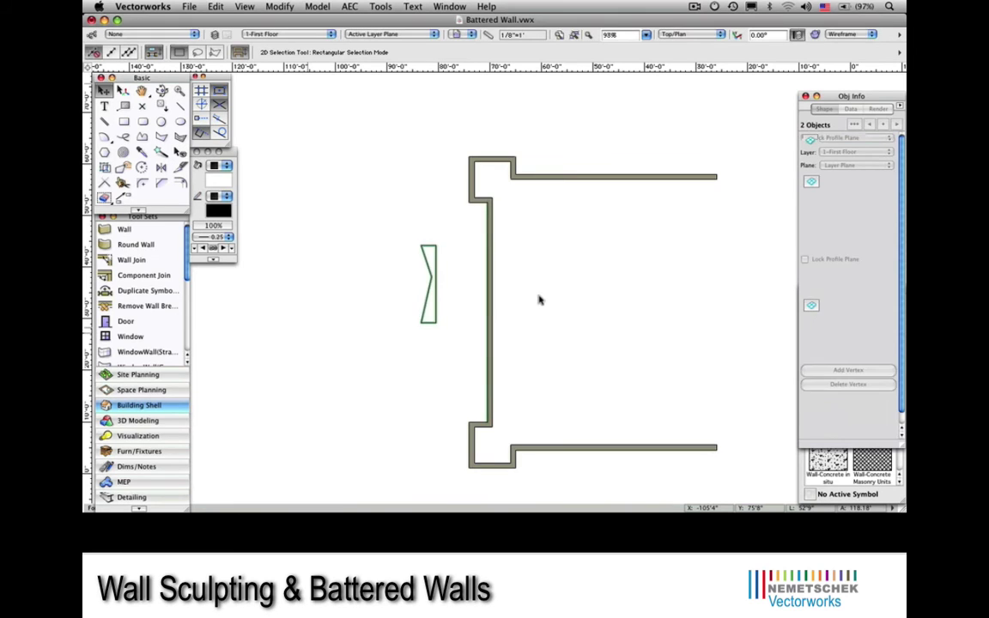
Step: In Front view, edit the extrude's profile and move the polygon so its lower-left corner sits on the origin
key("2")
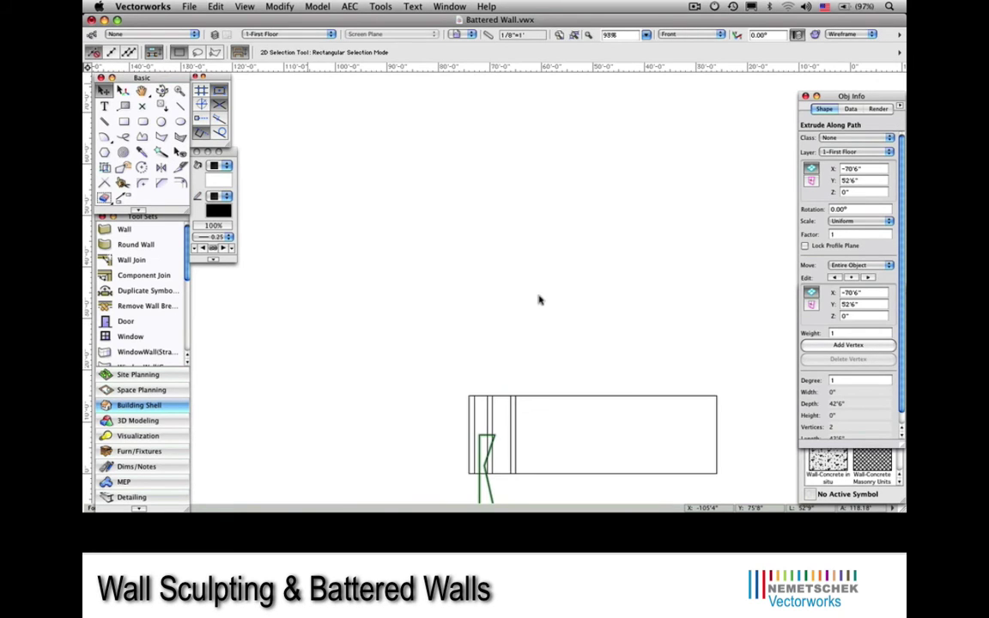
middle_click_drag(525, 392, 542, 204)
key("x")
scroll(468, 304, "up", 2)
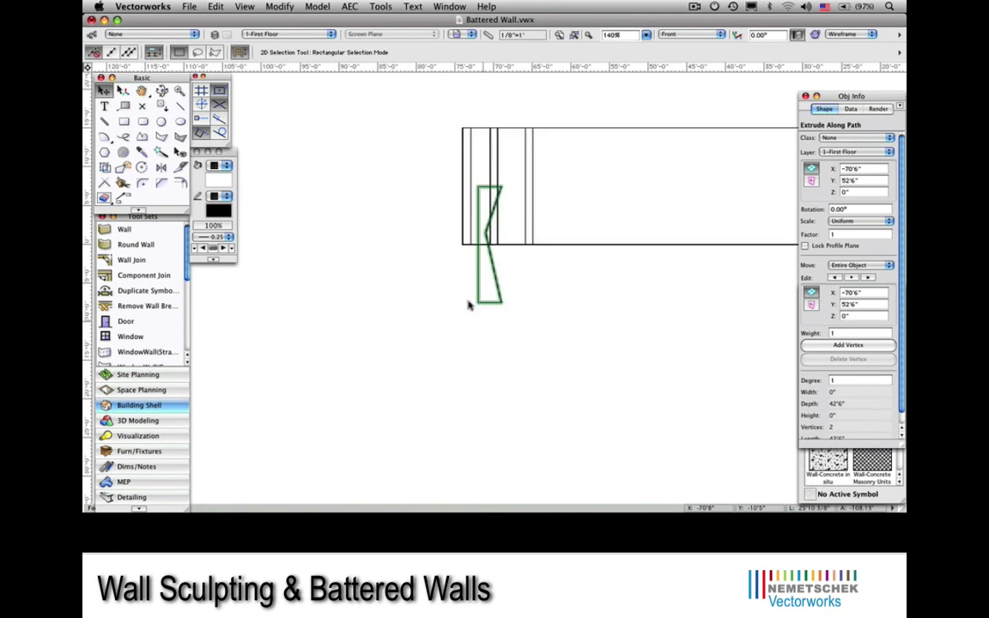
left_click(478, 293)
right_click(478, 293)
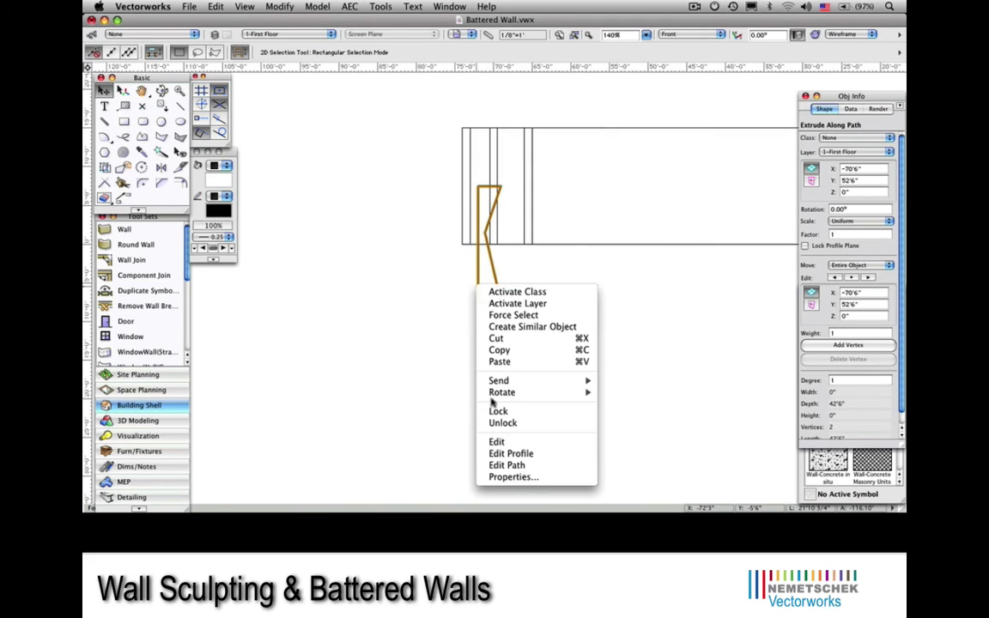
left_click(510, 453)
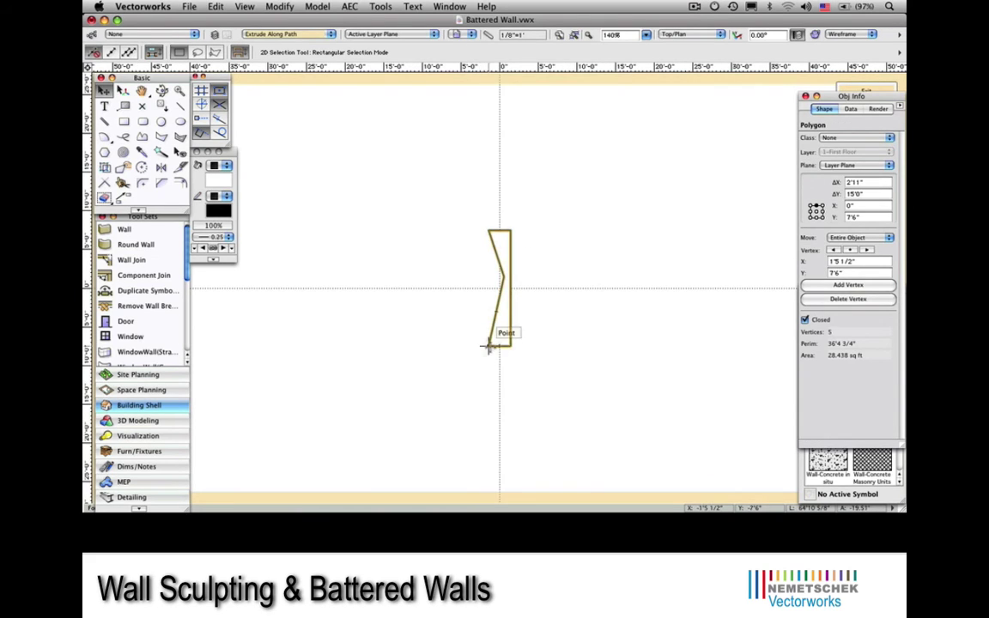
left_click_drag(487, 347, 509, 289)
Step: Flip the profile polygon horizontally and exit the profile editing mode
right_click(510, 286)
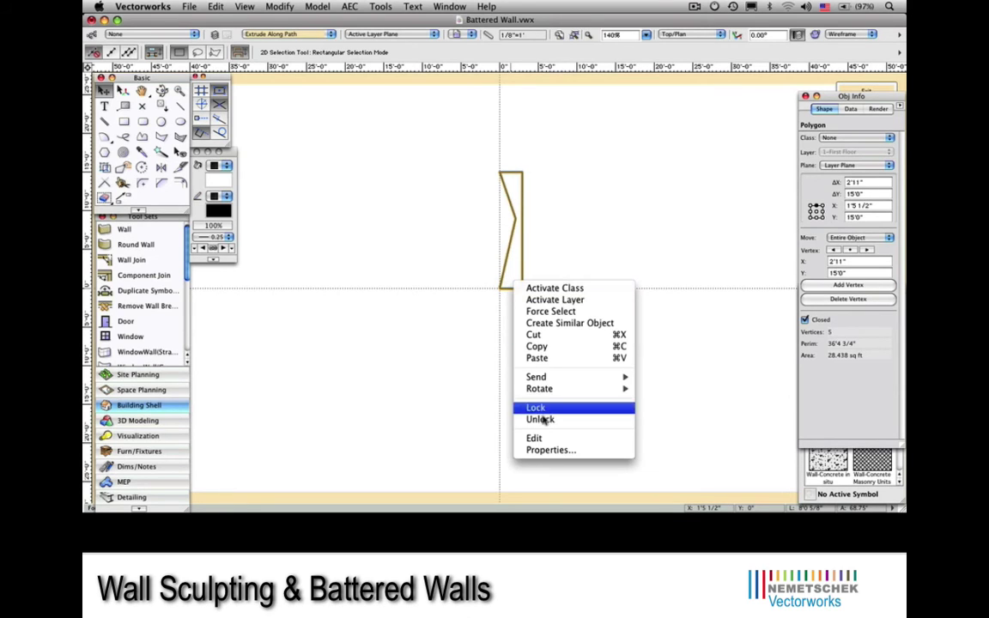
mouse_move(588, 395)
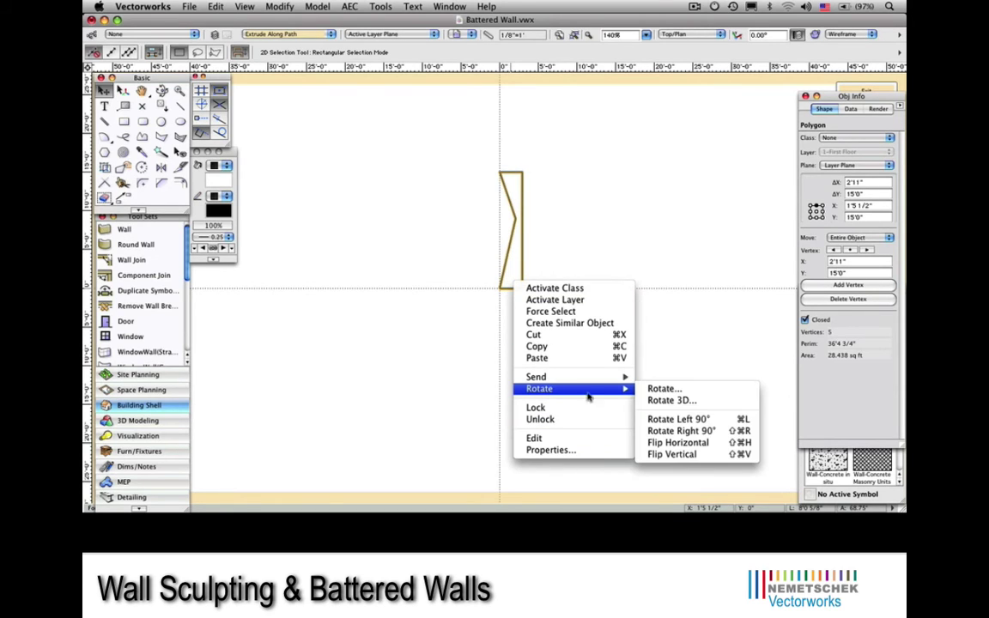
left_click(654, 443)
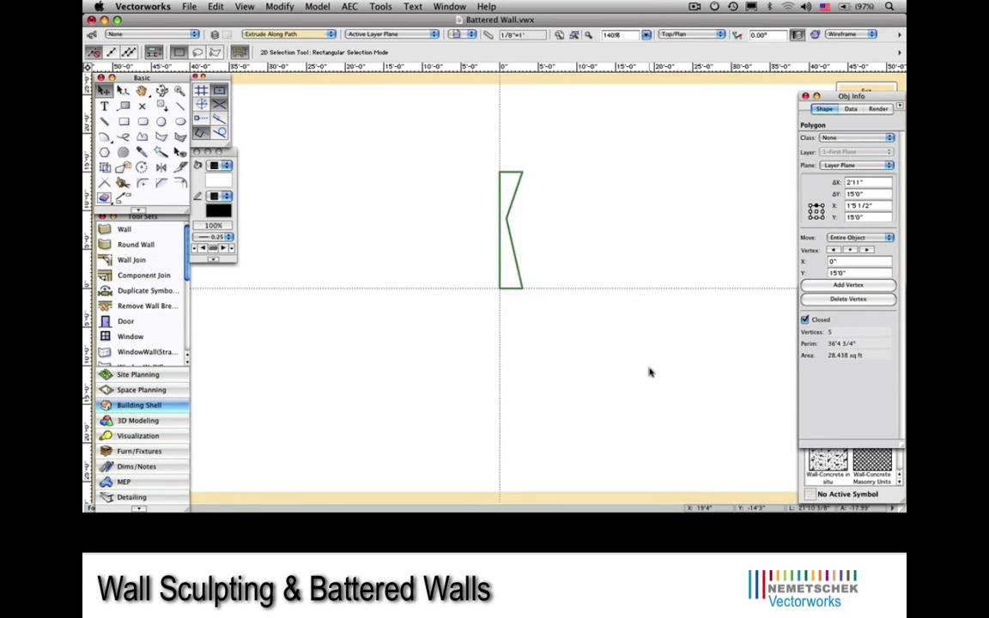
left_click(865, 90)
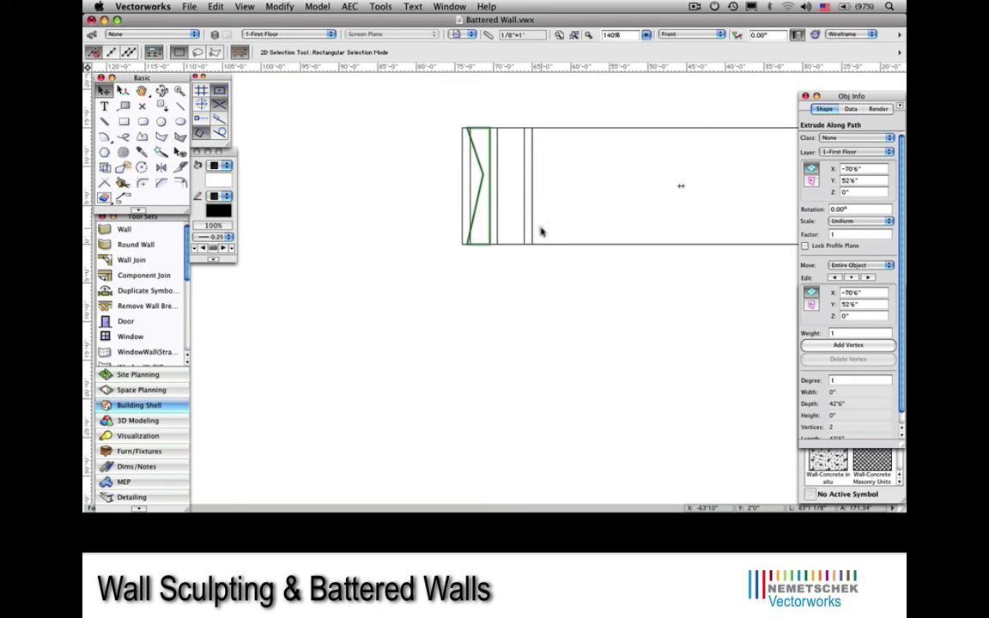
Step: Show the walls and the extruded shape in Left Isometric view with OpenGL rendering
key("1")
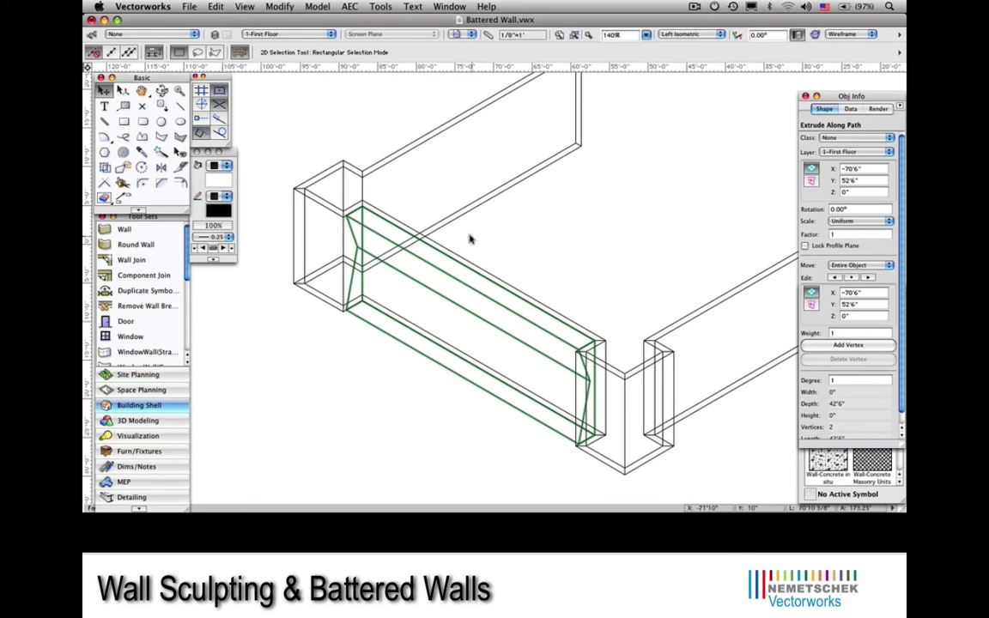
left_click(843, 34)
left_click(782, 117)
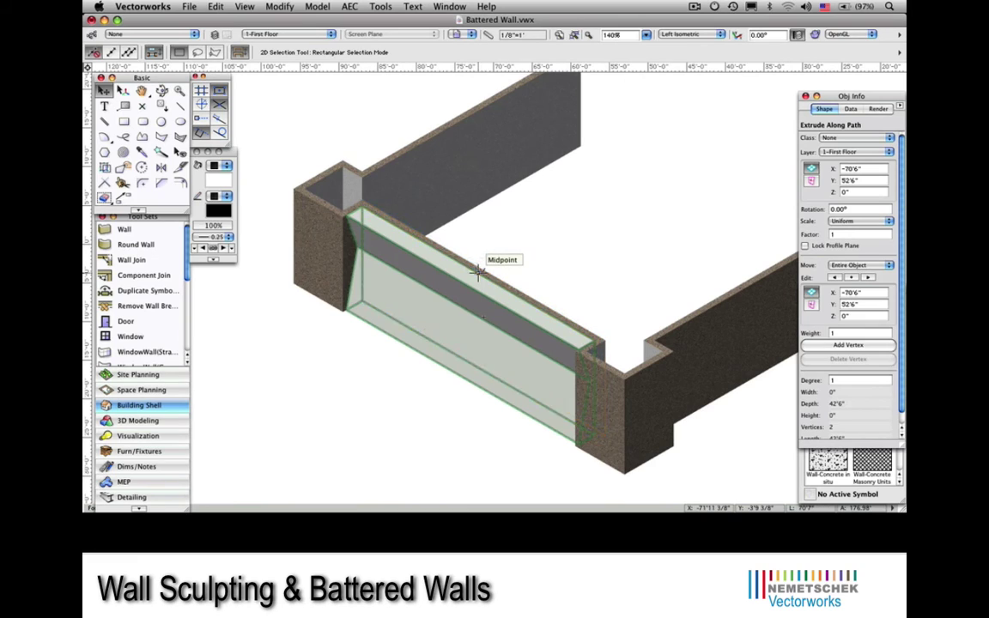
Step: Create a wall projection from the extruded shape and the long wall, with Feature Component set to None and a 4'0" cut plane
left_click(478, 271, "shift")
left_click(349, 7)
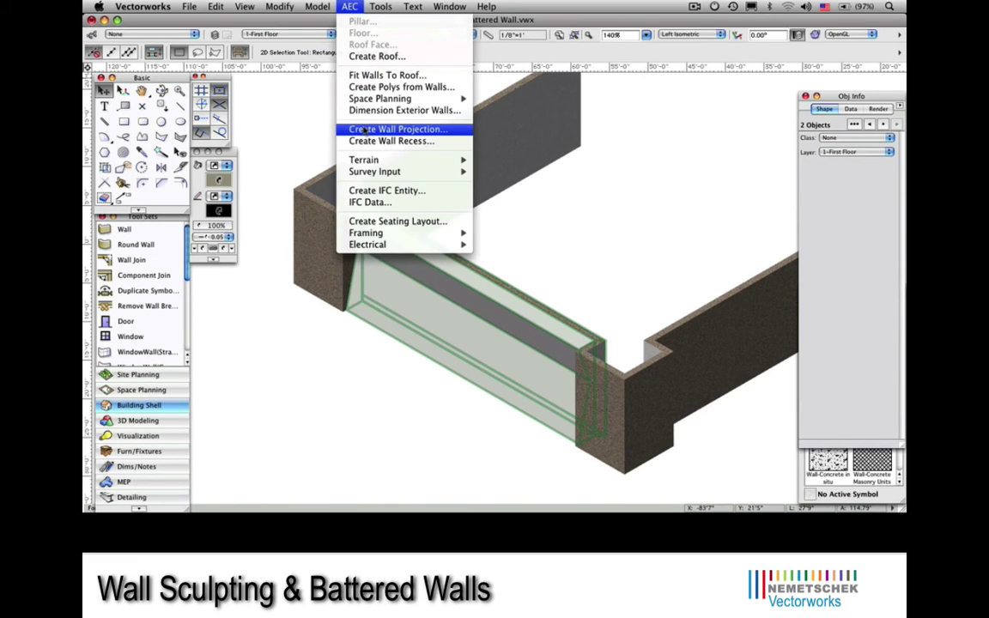
left_click(369, 129)
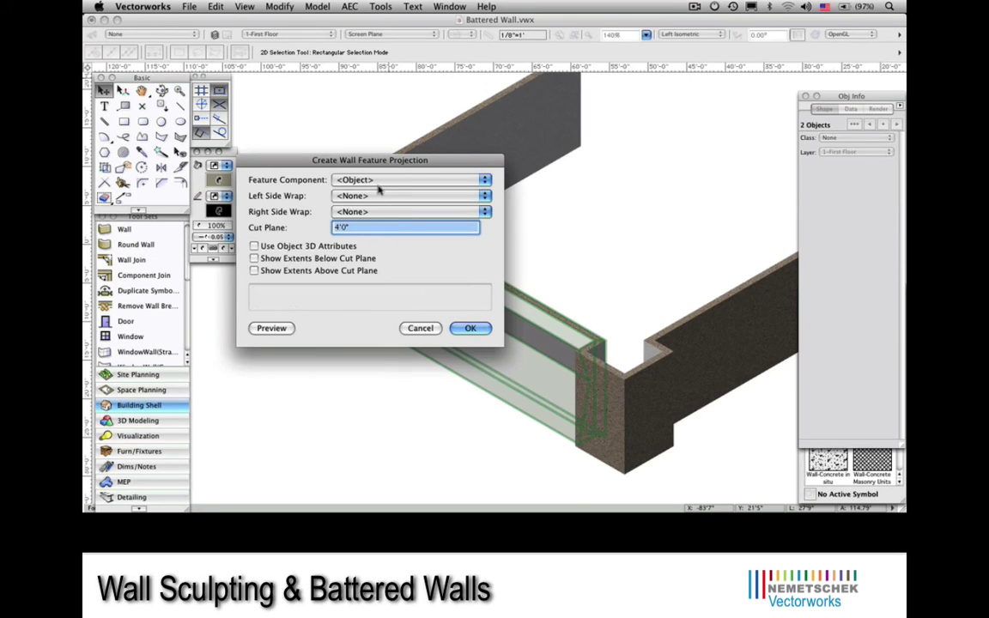
left_click(378, 183)
left_click(377, 190)
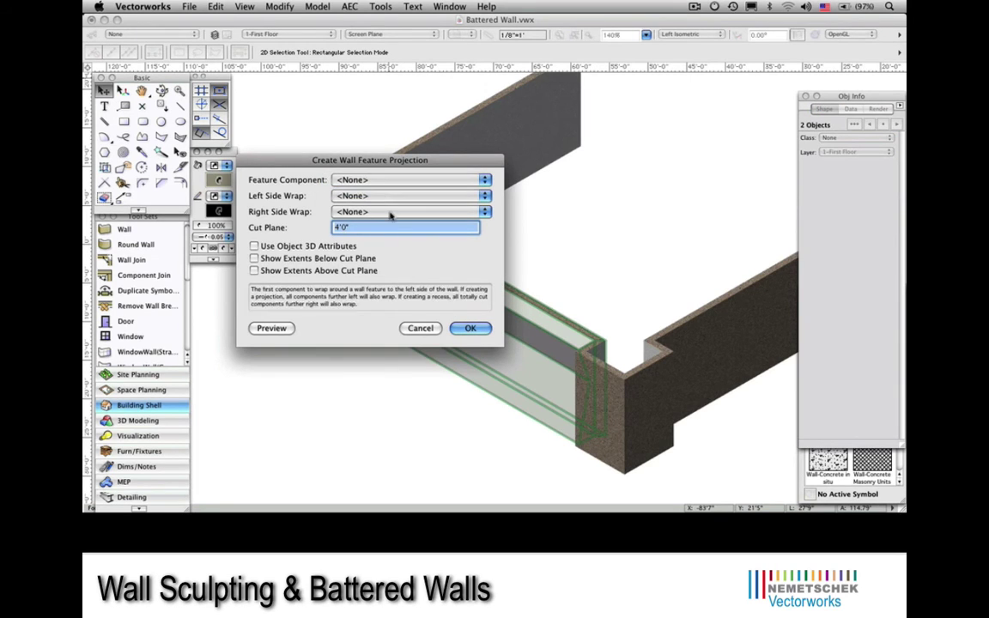
left_click(469, 328)
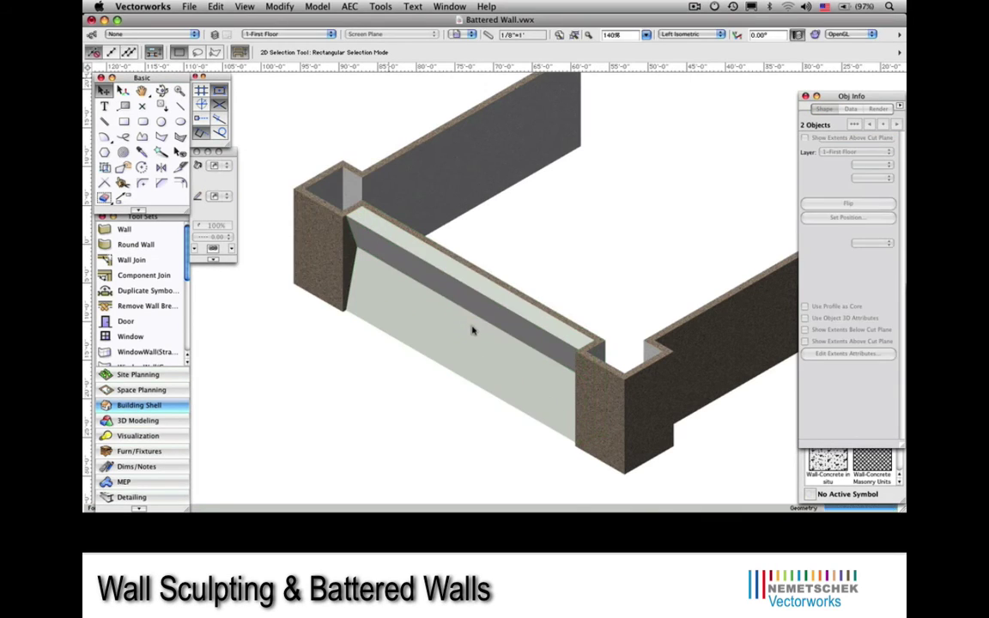
Step: Insert three separate windows along the lower part of the long battered wall
left_click(162, 91)
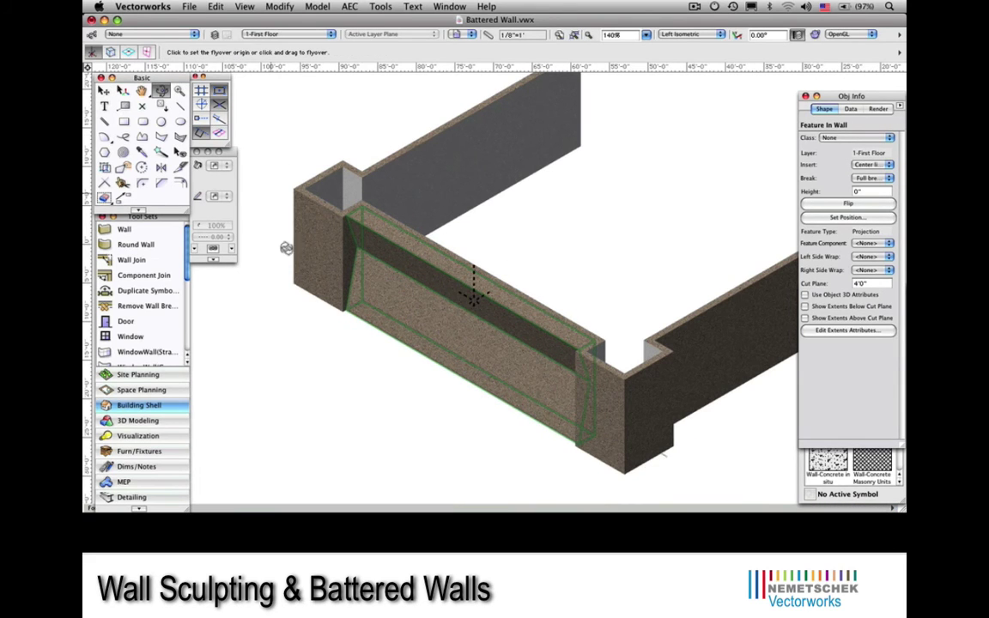
left_click_drag(317, 329, 350, 318)
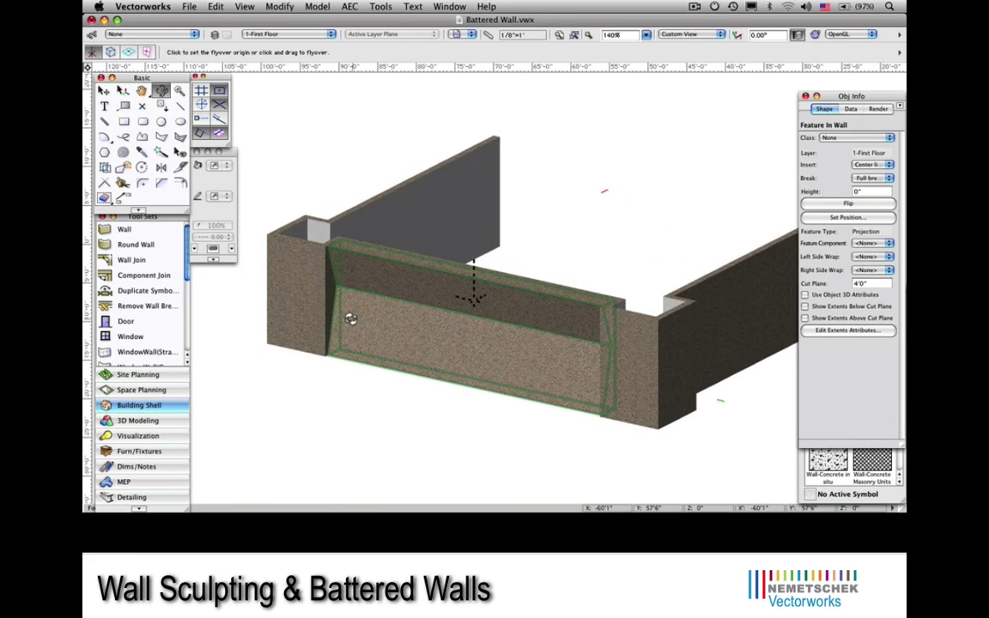
scroll(350, 318, "up", 2)
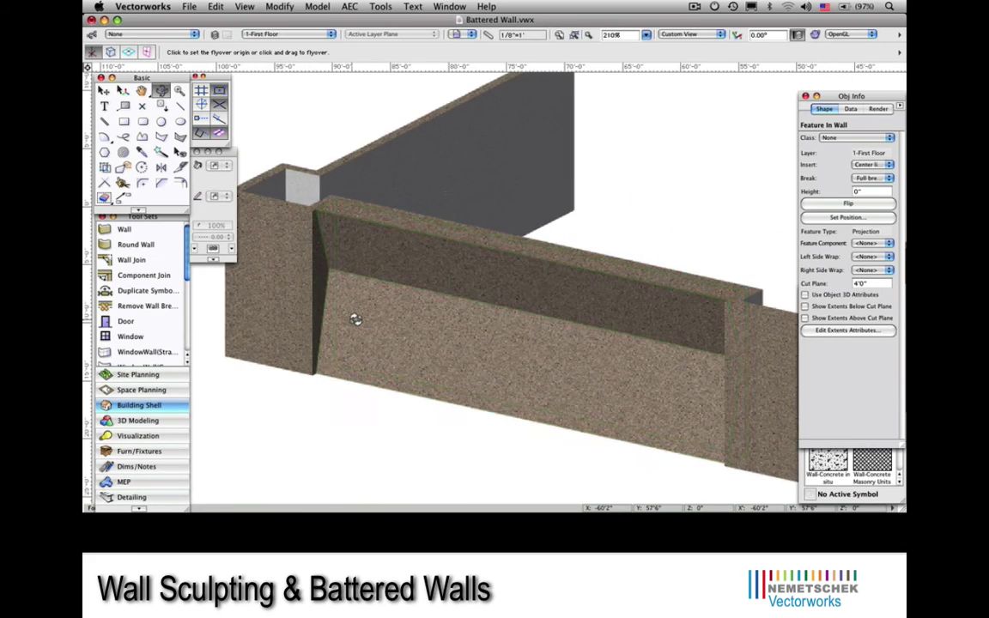
left_click(131, 337)
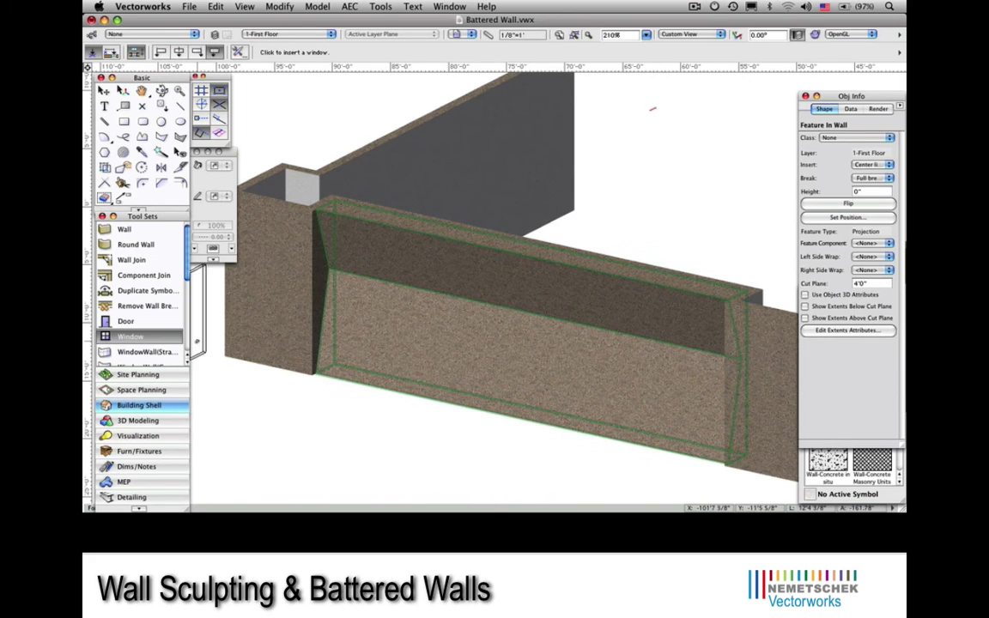
left_click(604, 414)
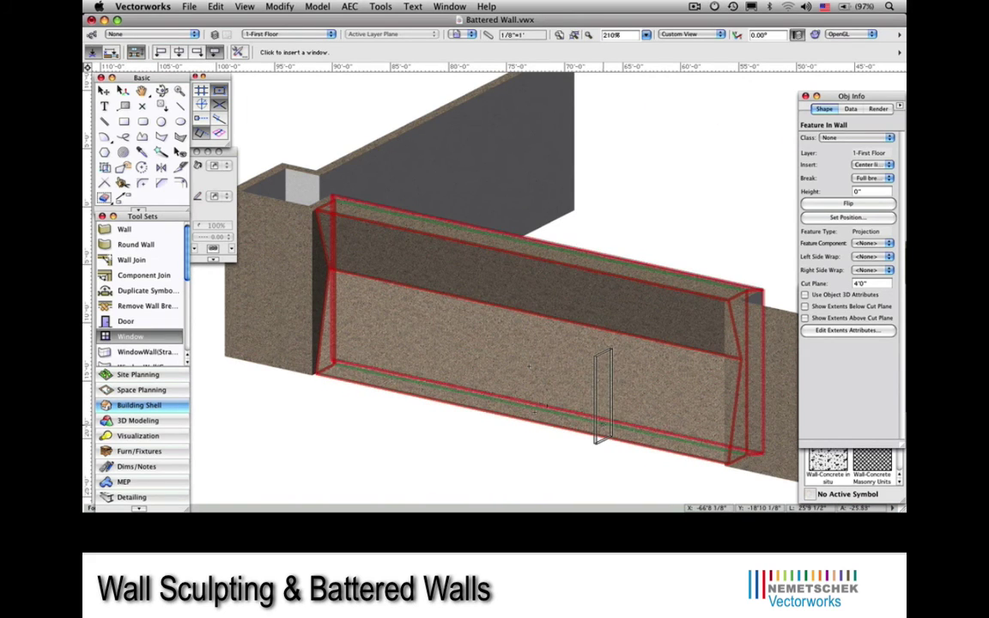
left_click(577, 457)
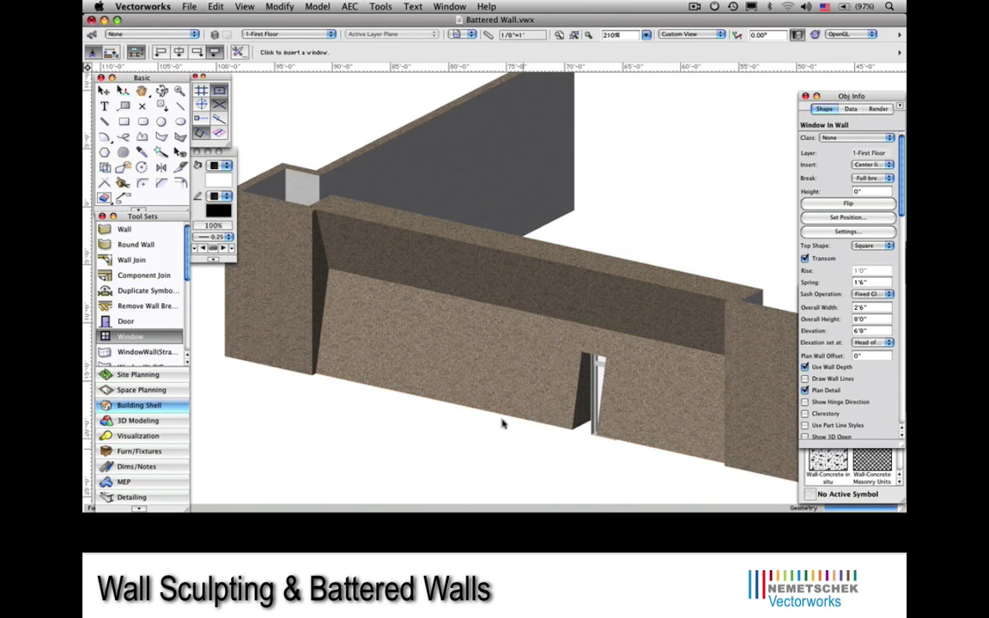
left_click(470, 414)
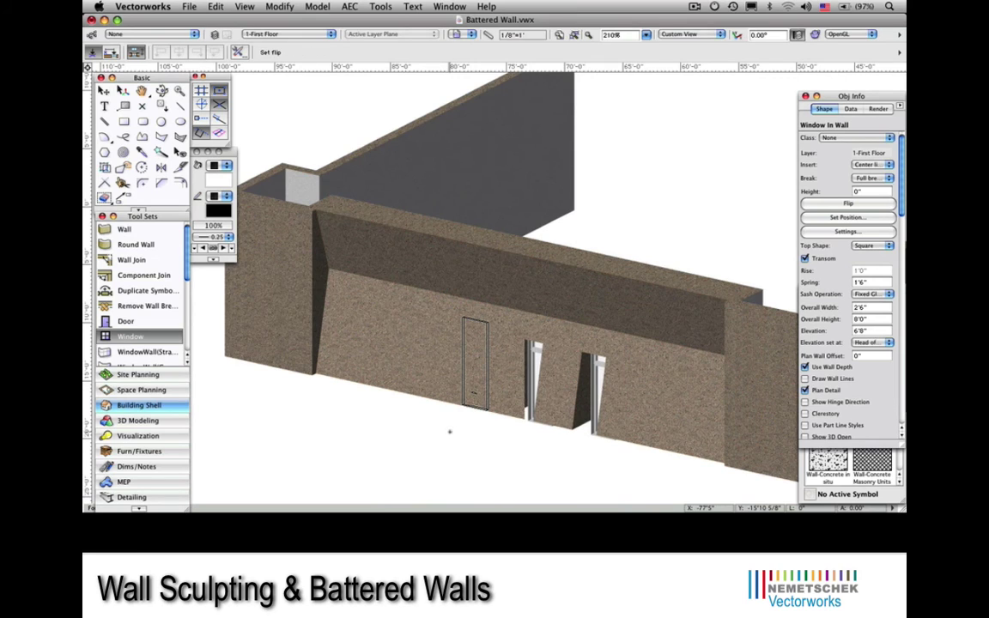
left_click(449, 432)
key("x")
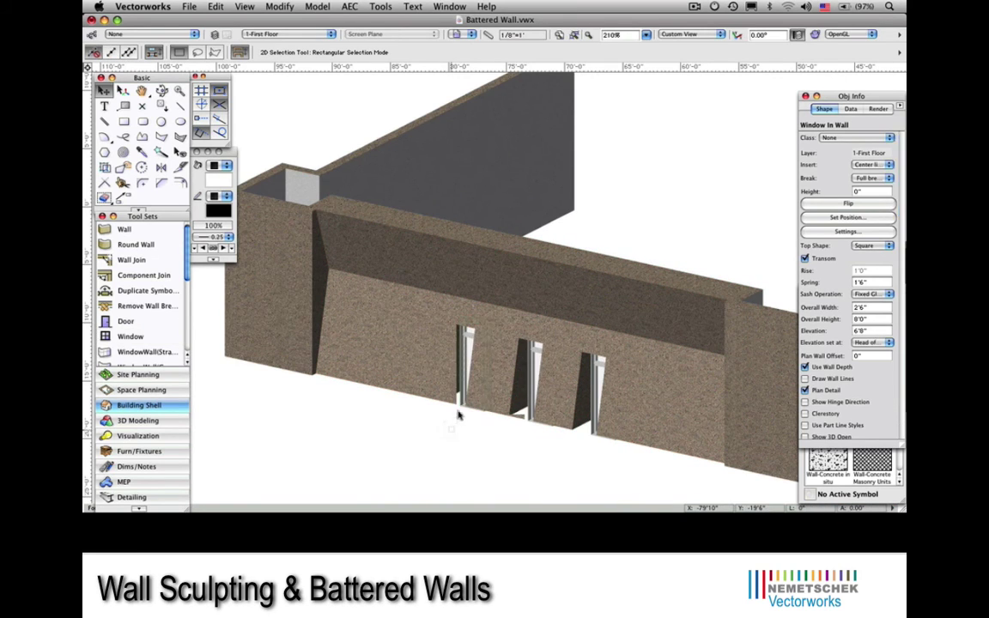
Step: Select all three windows in the battered wall and set their elevation to 11'
key("x")
left_click(464, 400)
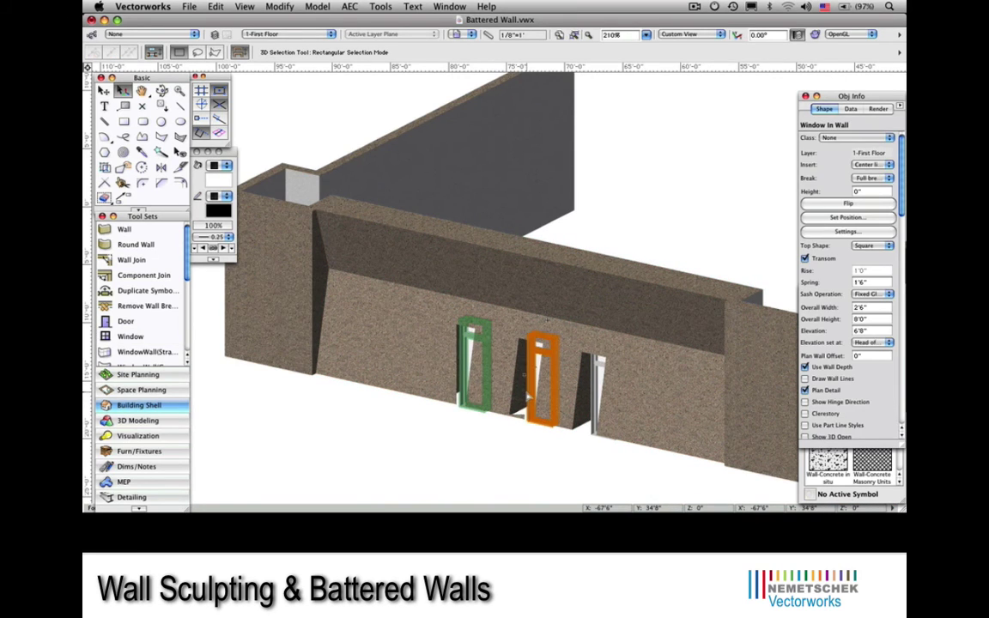
left_click(541, 360, "shift")
left_click(603, 377, "shift")
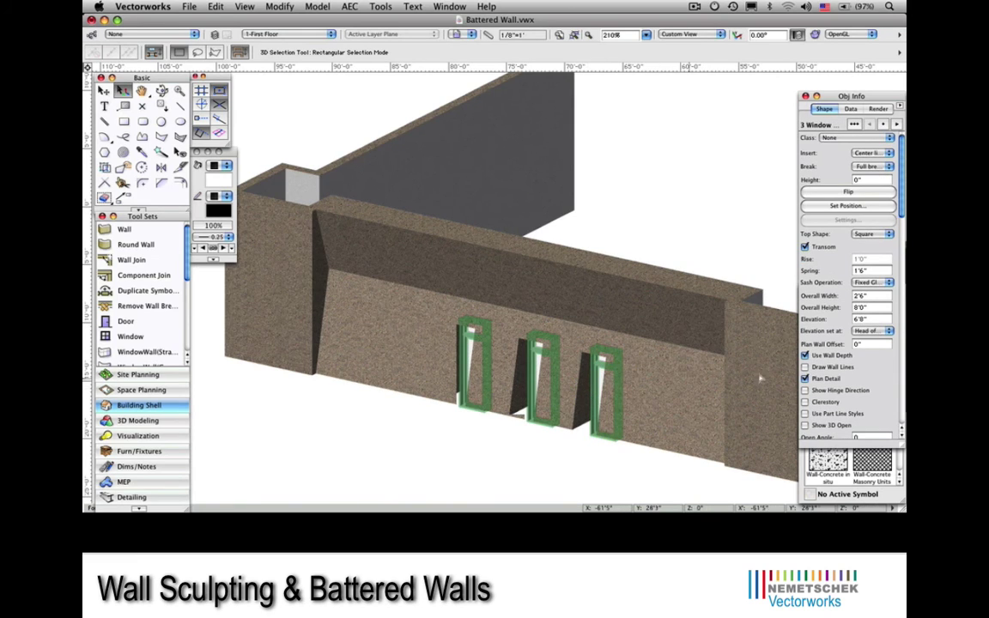
double_click(854, 318)
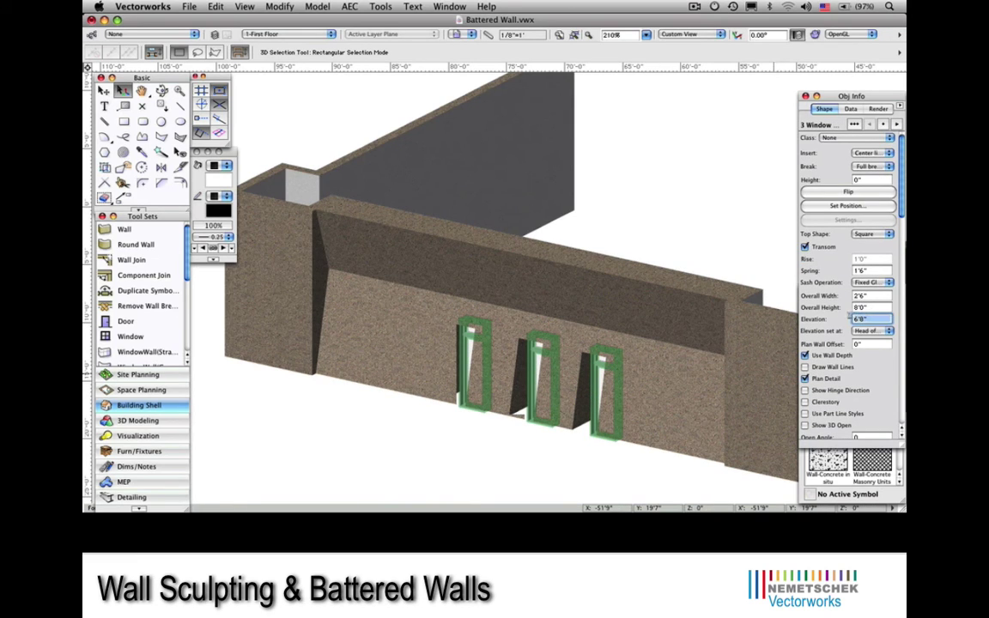
type("11'")
key("Return")
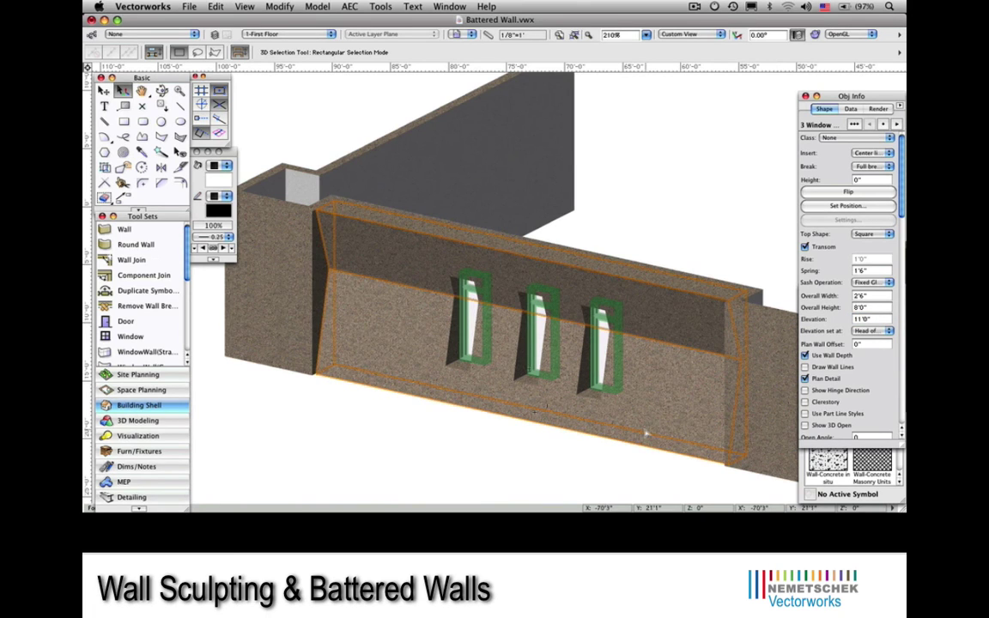
Step: Set the plan wall offset of all three windows to -8, then deselect them and view the battered wall's outer face
scroll(523, 433, "up", 2)
left_click(472, 450)
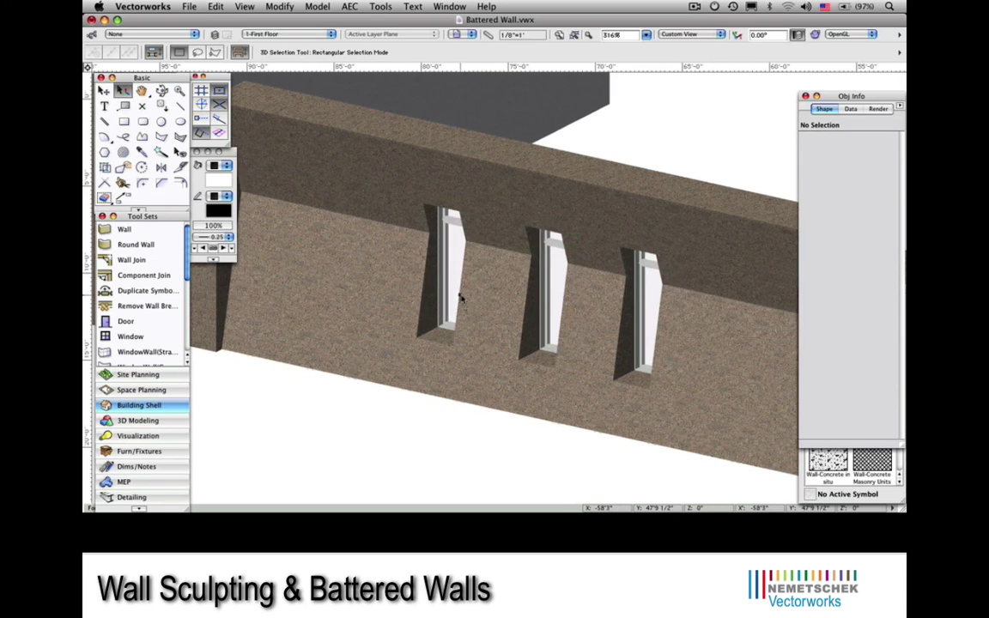
left_click(443, 371)
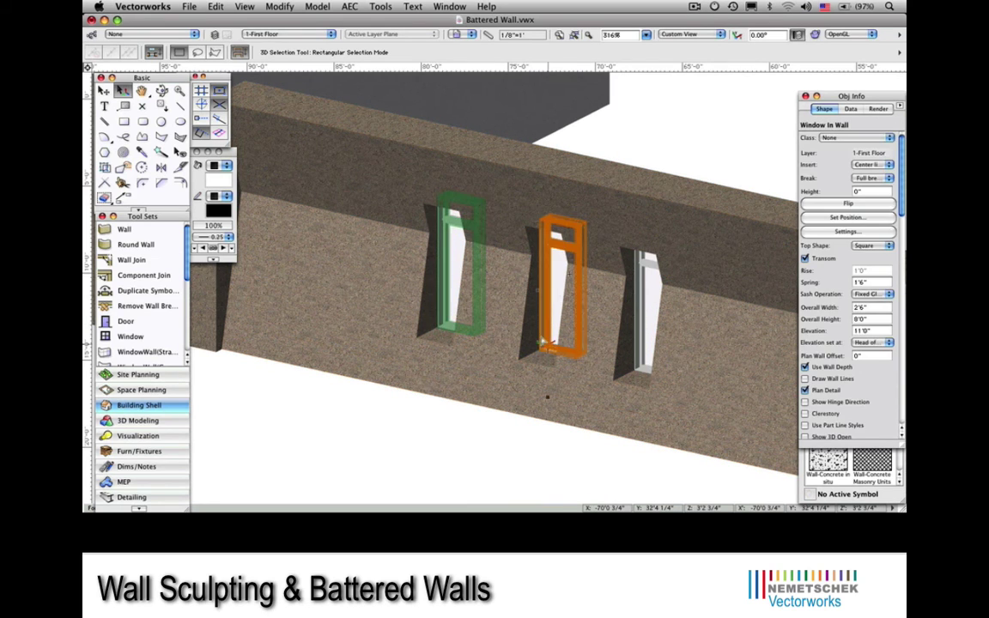
left_click(545, 341, "shift")
left_click(642, 356, "shift")
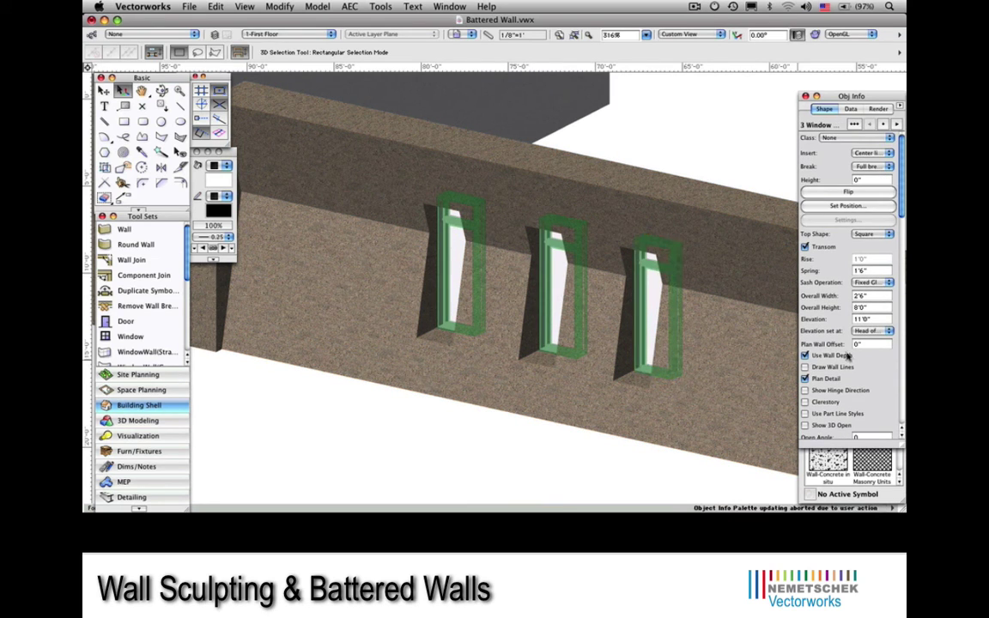
left_click(862, 344)
type("-8")
key("Return")
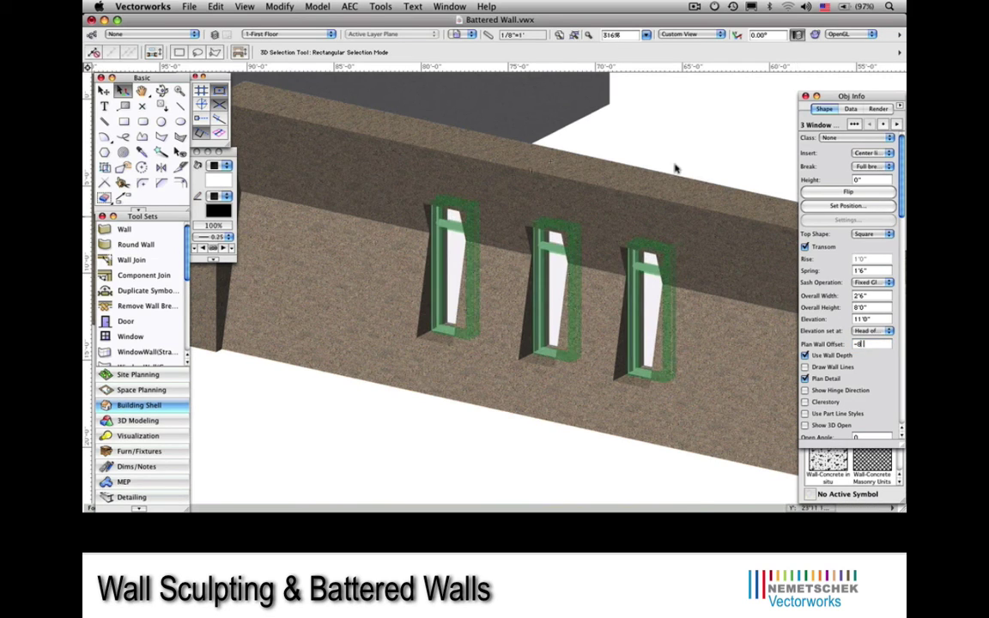
left_click(675, 151)
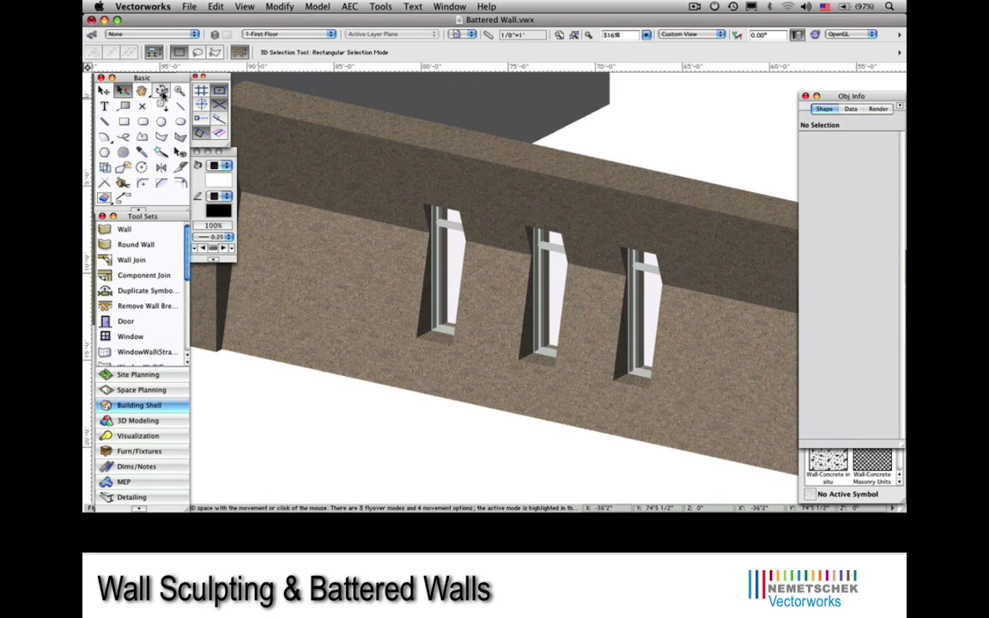
left_click(160, 90)
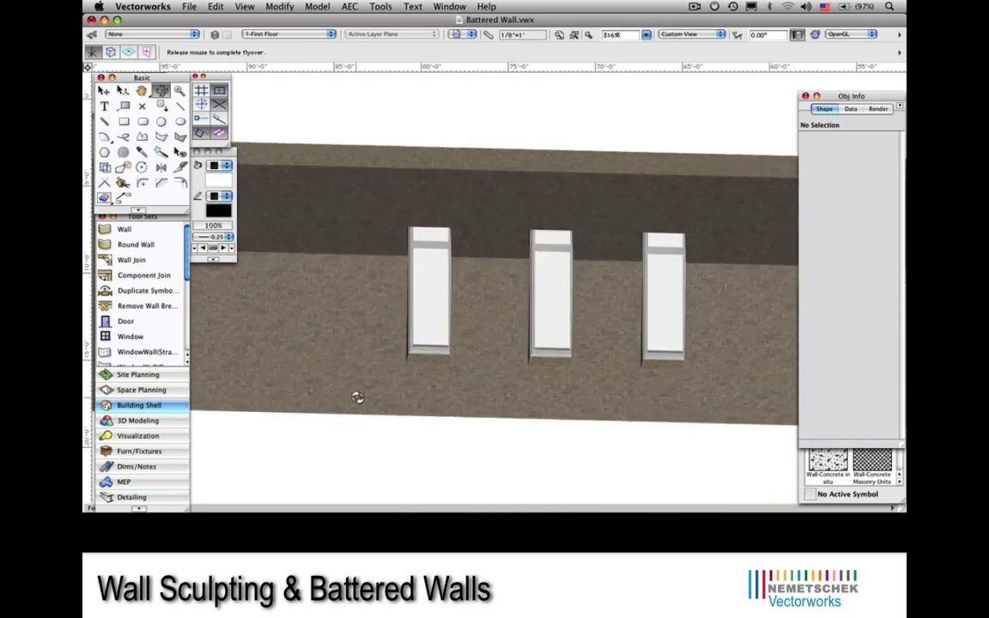